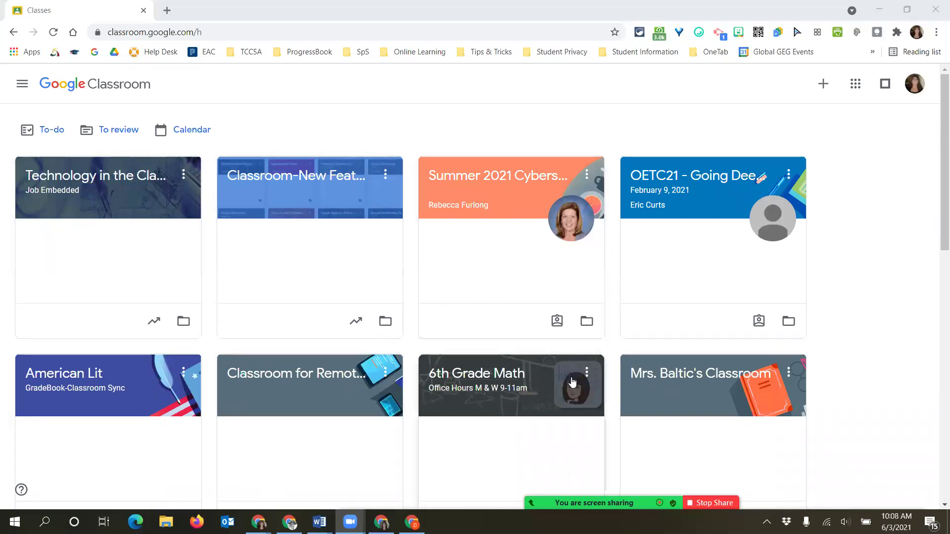
Step: Look over the Classwork page of the 6th Grade Math class and return to the list of all classes
{"action": "left_click", "coordinate": [485, 376]}
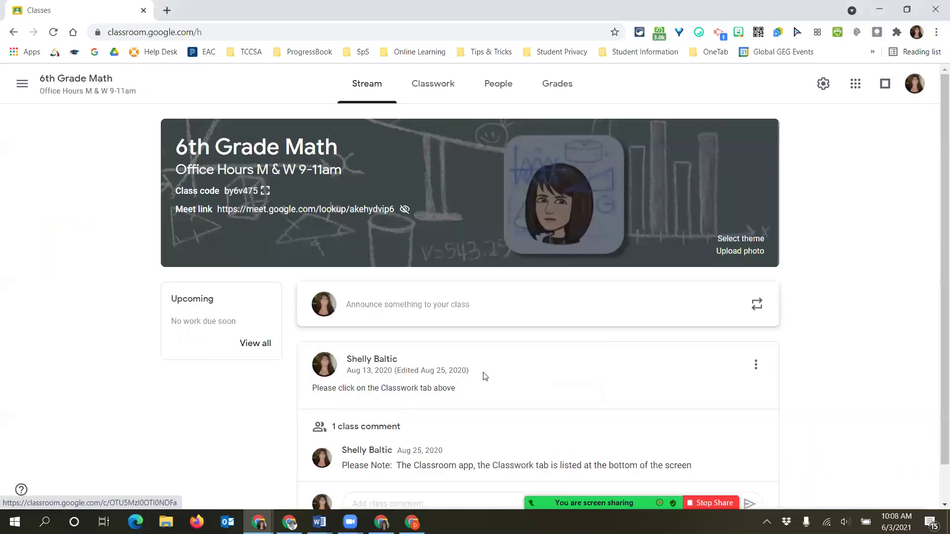
{"action": "left_click", "coordinate": [413, 93]}
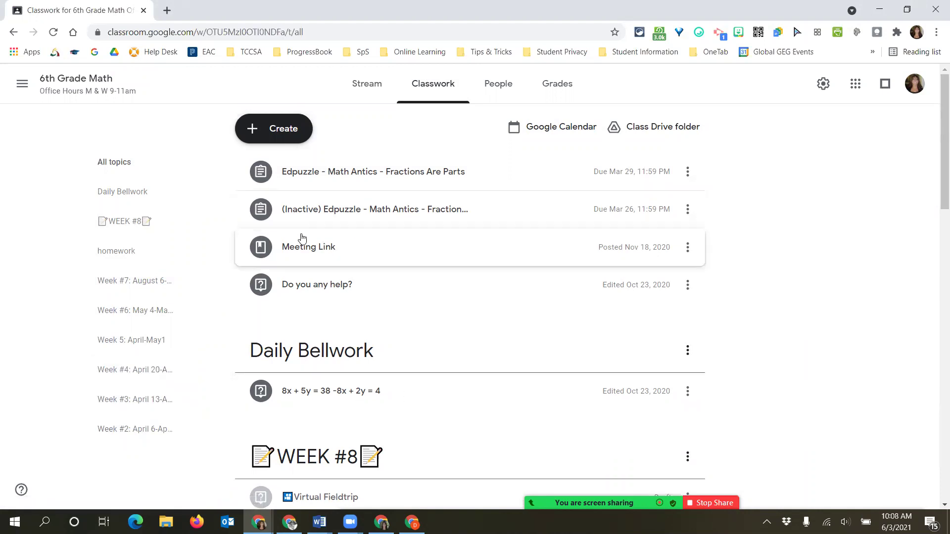
{"action": "left_click", "coordinate": [22, 83]}
{"action": "left_click", "coordinate": [57, 97]}
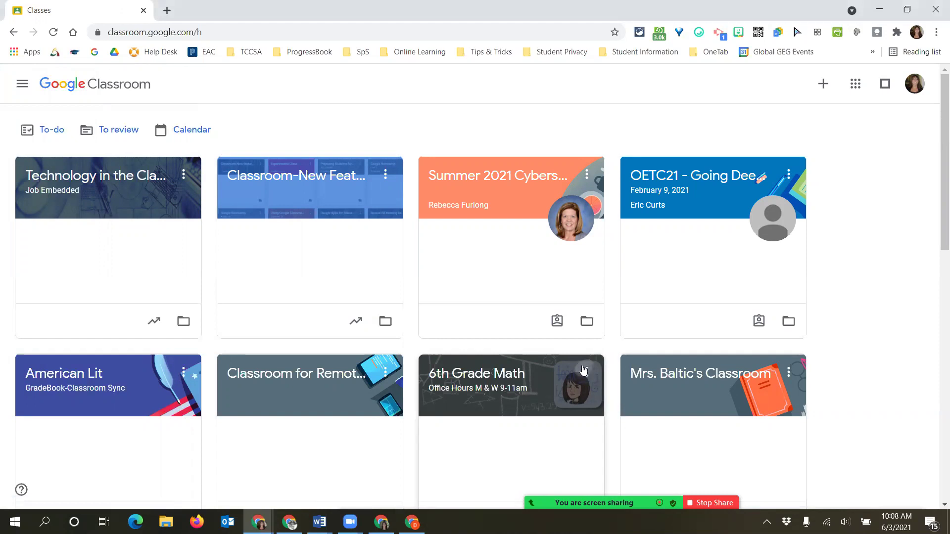
Step: Start a copy of the 6th Grade Math class and name it 6th Grade Math 21-22
{"action": "left_click", "coordinate": [587, 372]}
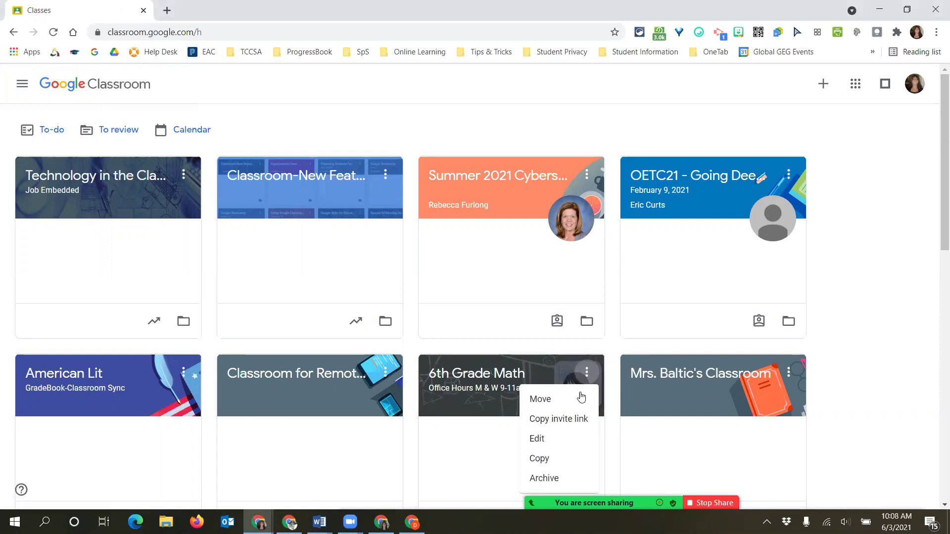
{"action": "left_click", "coordinate": [545, 463]}
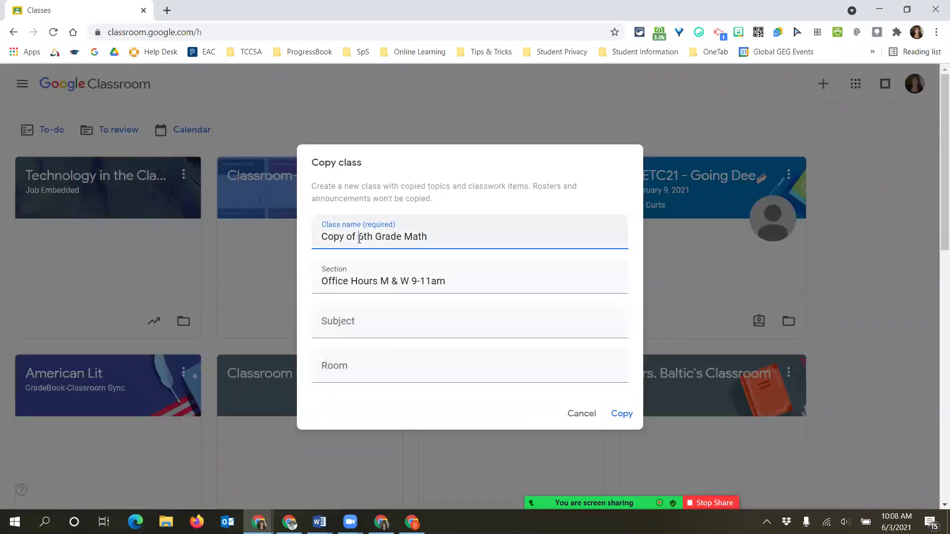
{"action": "left_click_drag", "start_coordinate": [358, 241], "coordinate": [268, 242]}
{"action": "key", "text": "BackSpace"}
{"action": "left_click", "coordinate": [402, 236]}
{"action": "type", "text": "21"}
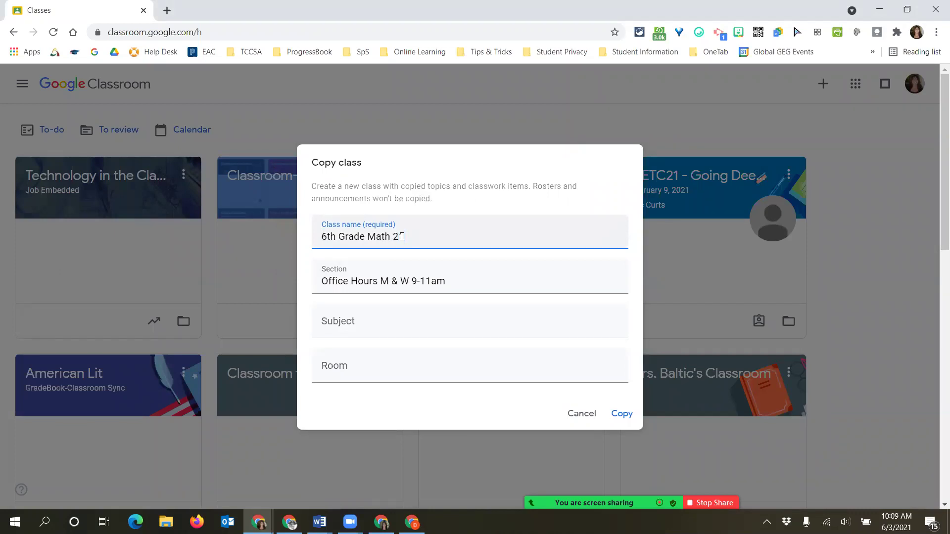
{"action": "type", "text": "-22"}
Step: Clear the section of the class copy and move the school year to the front, making the name 21-22 6th Grade Math
{"action": "key", "text": "Tab"}
{"action": "key", "text": "BackSpace"}
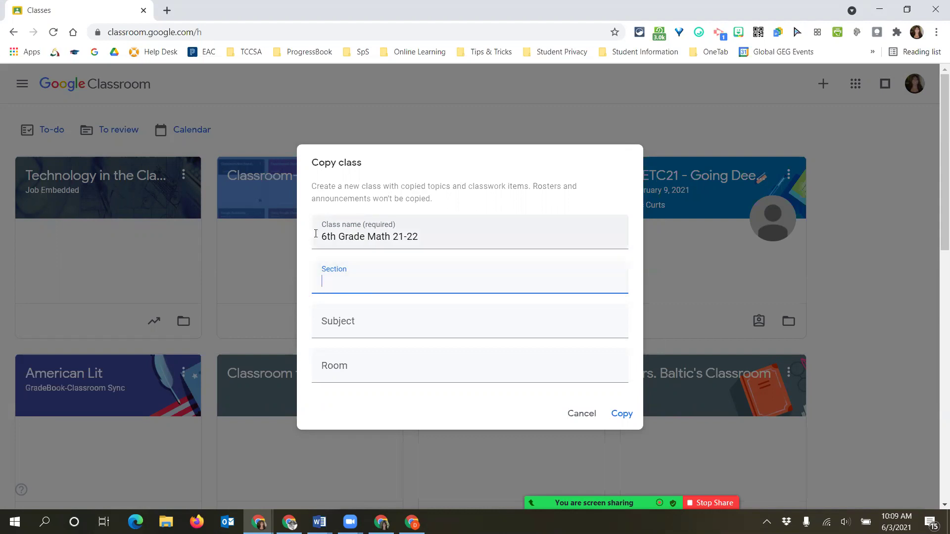
{"action": "left_click", "coordinate": [405, 237]}
{"action": "left_click_drag", "start_coordinate": [418, 237], "coordinate": [322, 238]}
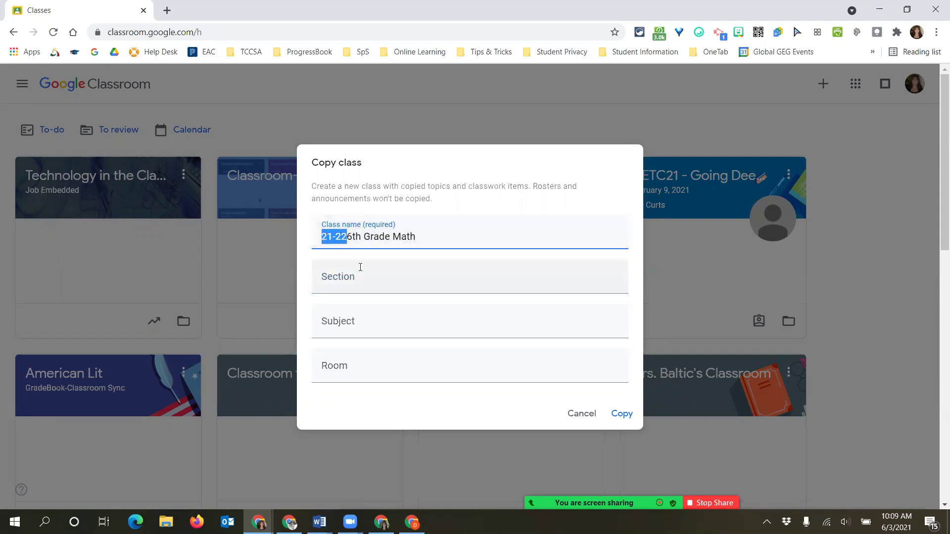
{"action": "key", "text": "Right"}
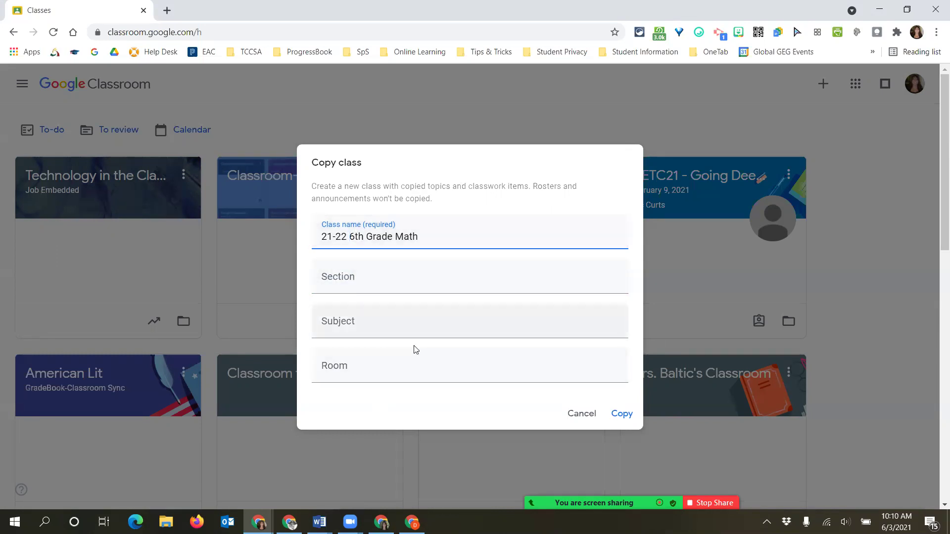
Step: Read the note on which content gets copied and create the class copy
{"action": "left_click_drag", "start_coordinate": [312, 186], "coordinate": [532, 189]}
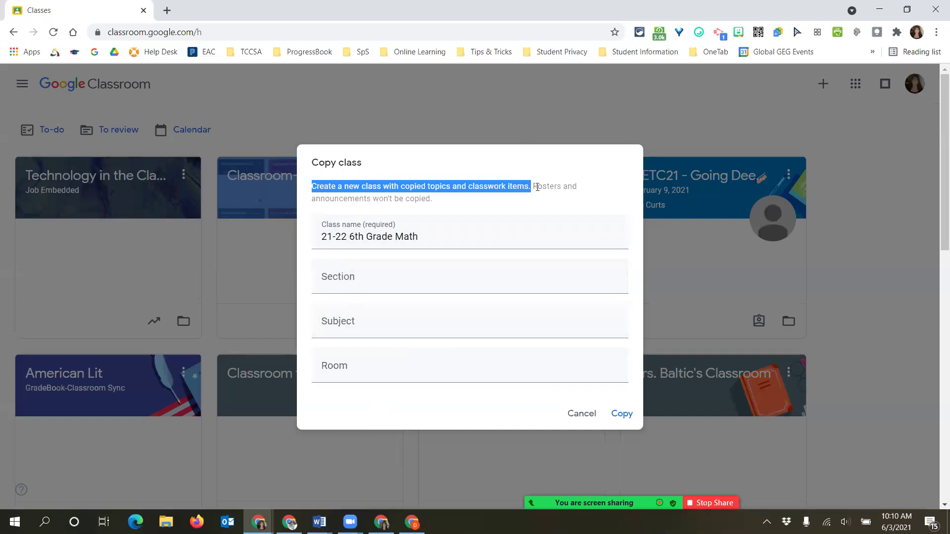
{"action": "left_click_drag", "start_coordinate": [534, 186], "coordinate": [548, 199]}
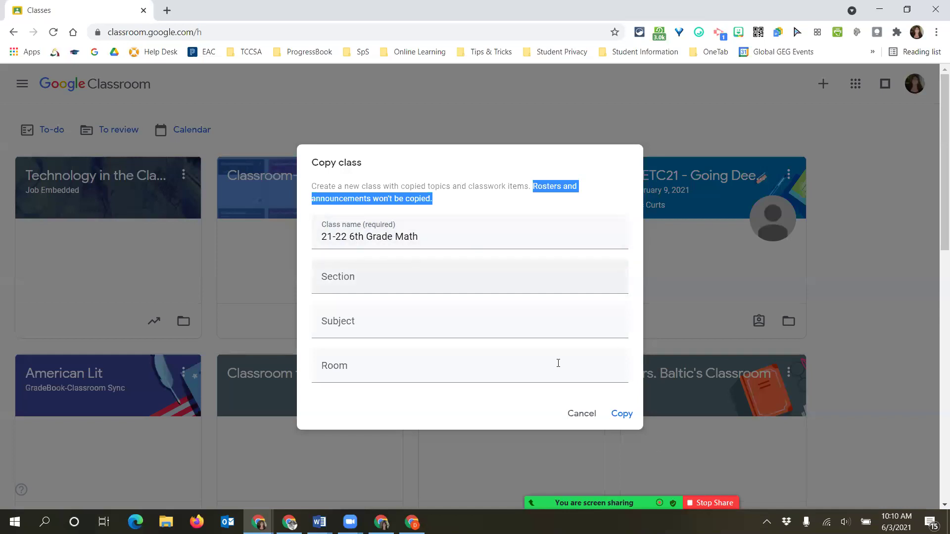
{"action": "left_click", "coordinate": [626, 415]}
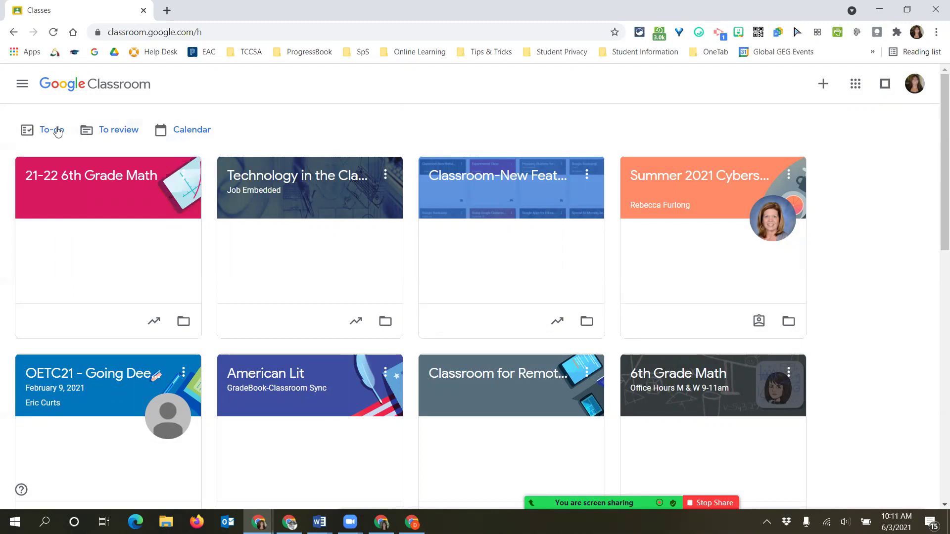
Step: Examine the copied topics and classwork items, down to Week #2, in the 21-22 6th Grade Math class
{"action": "left_click", "coordinate": [89, 181]}
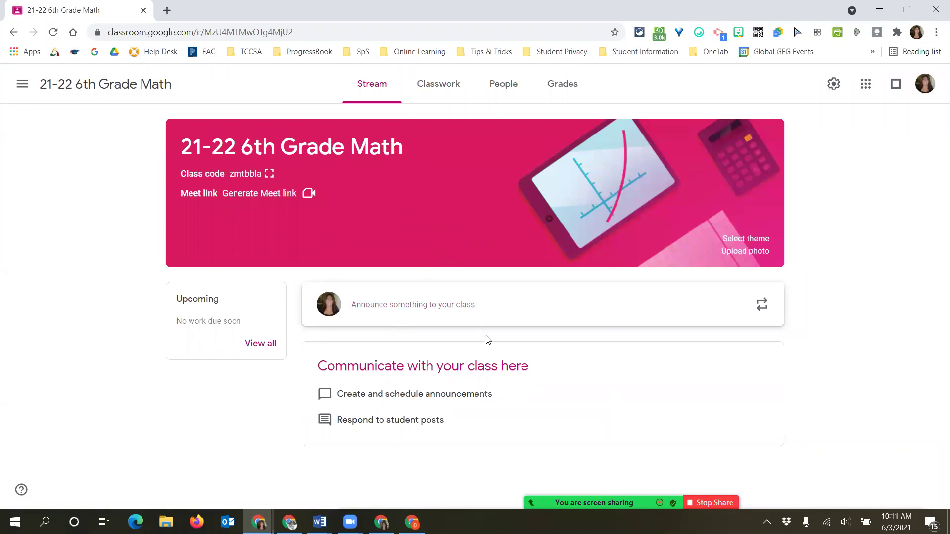
{"action": "left_click", "coordinate": [446, 85]}
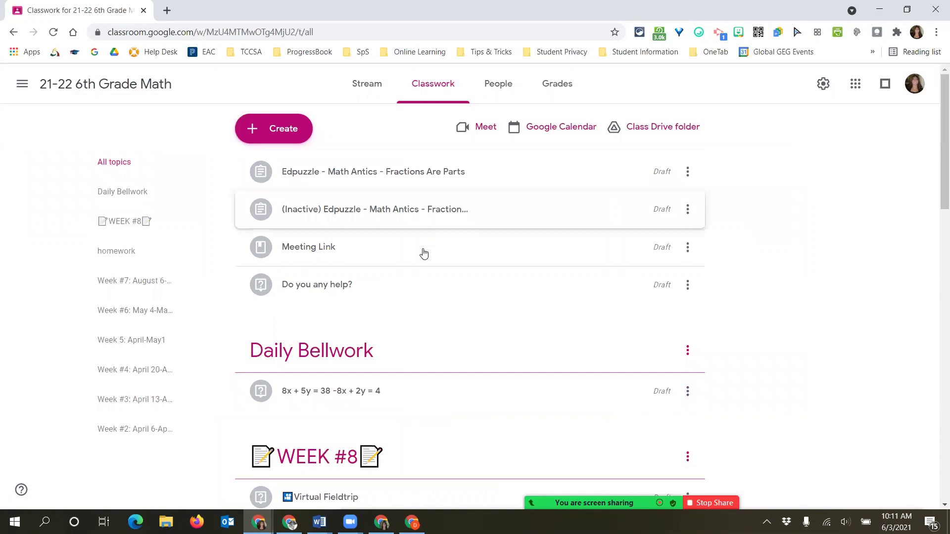
{"action": "scroll", "coordinate": [422, 257], "scroll_direction": "down", "scroll_amount": 3}
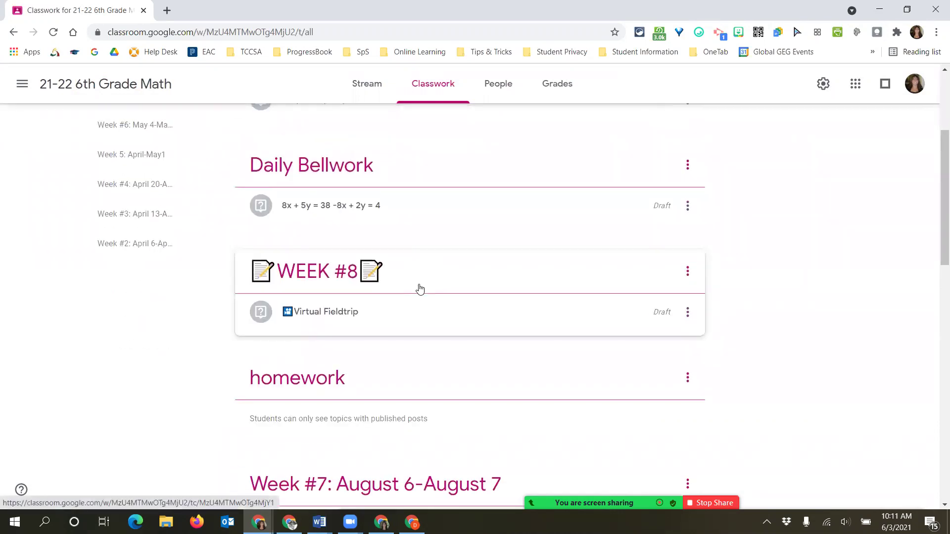
{"action": "scroll", "coordinate": [418, 284], "scroll_direction": "down", "scroll_amount": 3}
{"action": "scroll", "coordinate": [685, 403], "scroll_direction": "down", "scroll_amount": 5}
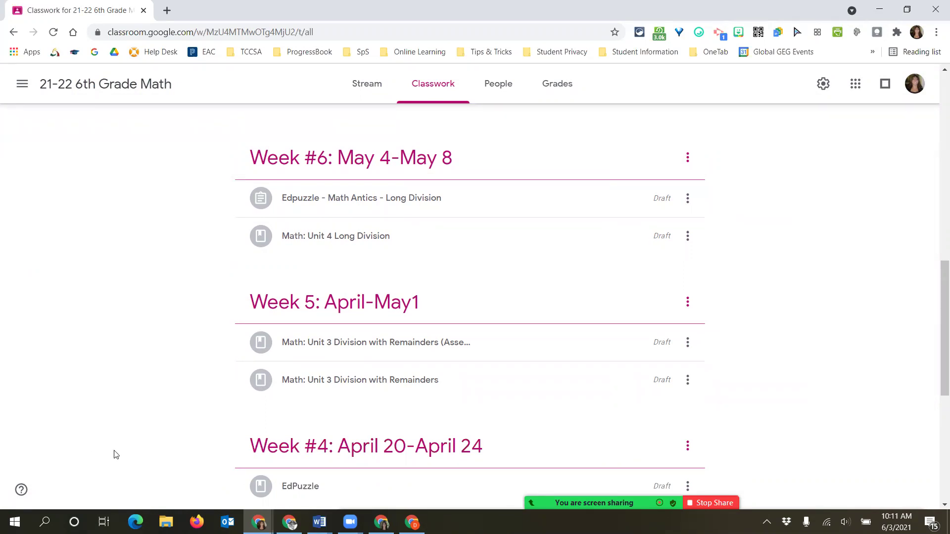
{"action": "scroll", "coordinate": [399, 435], "scroll_direction": "down", "scroll_amount": 7}
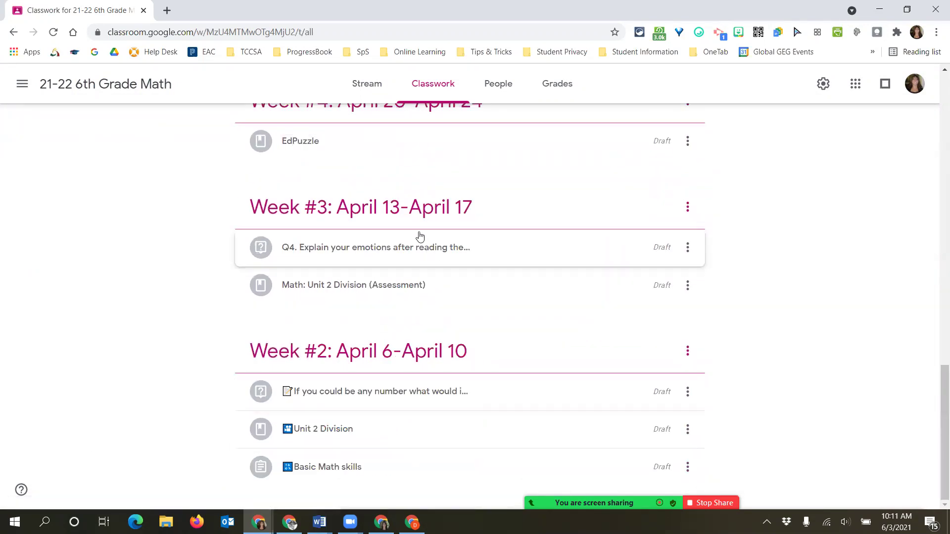
{"action": "scroll", "coordinate": [417, 235], "scroll_direction": "up", "scroll_amount": 2}
{"action": "scroll", "coordinate": [384, 300], "scroll_direction": "down", "scroll_amount": 1}
{"action": "scroll", "coordinate": [384, 301], "scroll_direction": "down", "scroll_amount": 1}
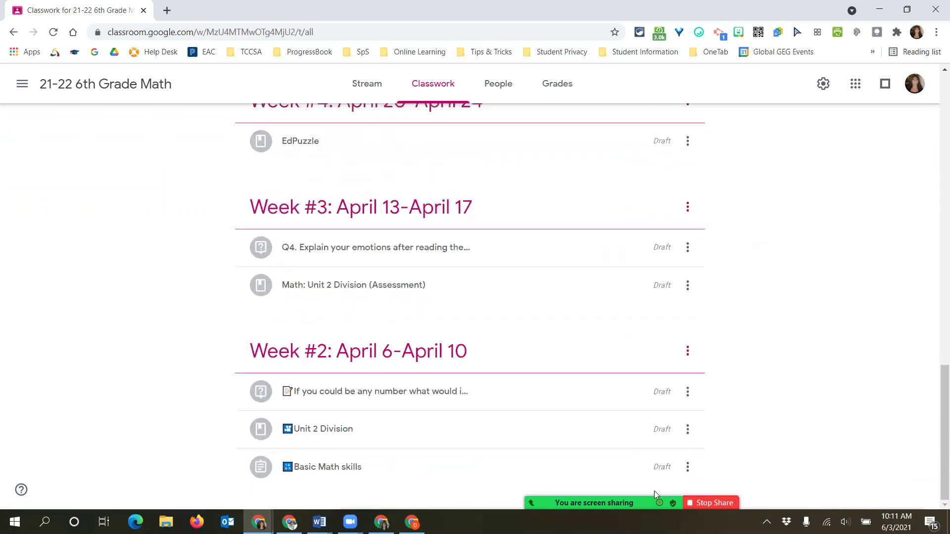
{"action": "mouse_move", "coordinate": [653, 497]}
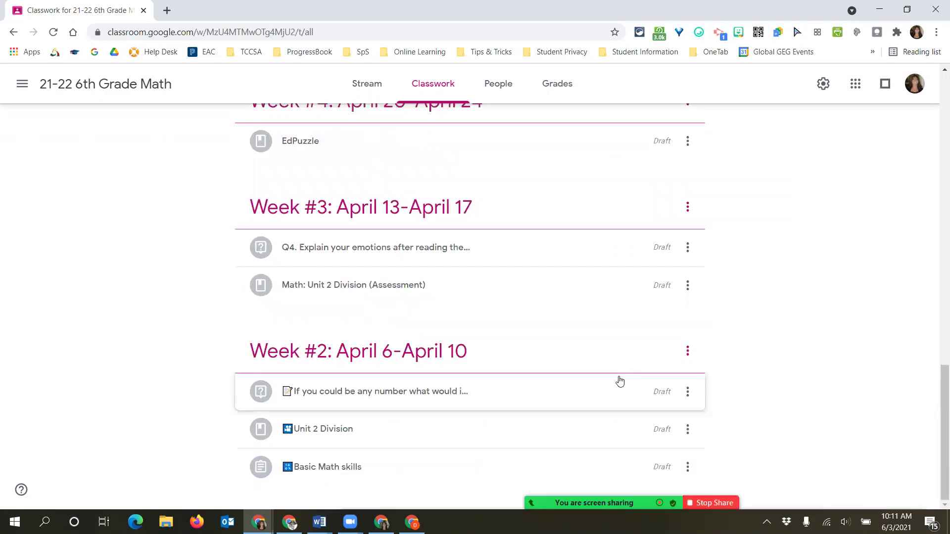
Step: View the available actions for the Basic Math skills draft and return to the list of all classes
{"action": "left_click", "coordinate": [688, 470]}
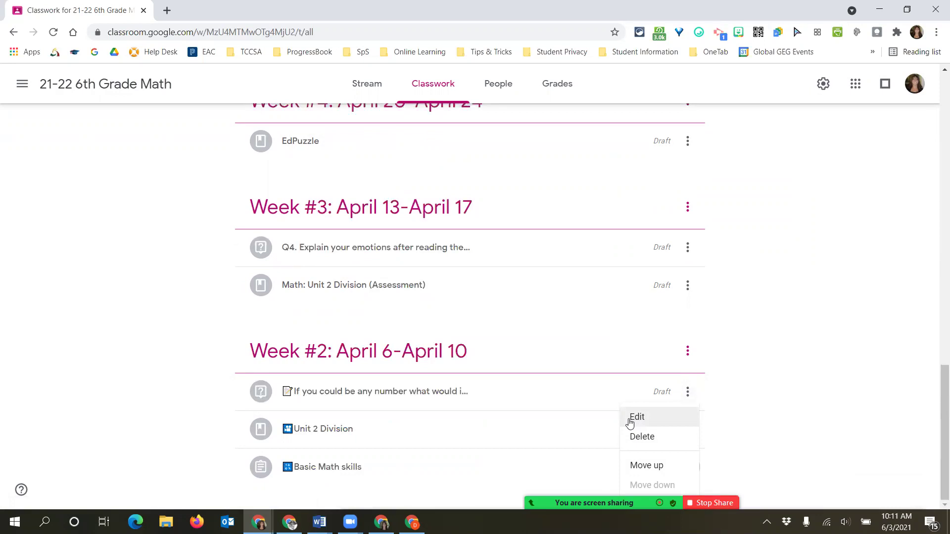
{"action": "left_click", "coordinate": [190, 315]}
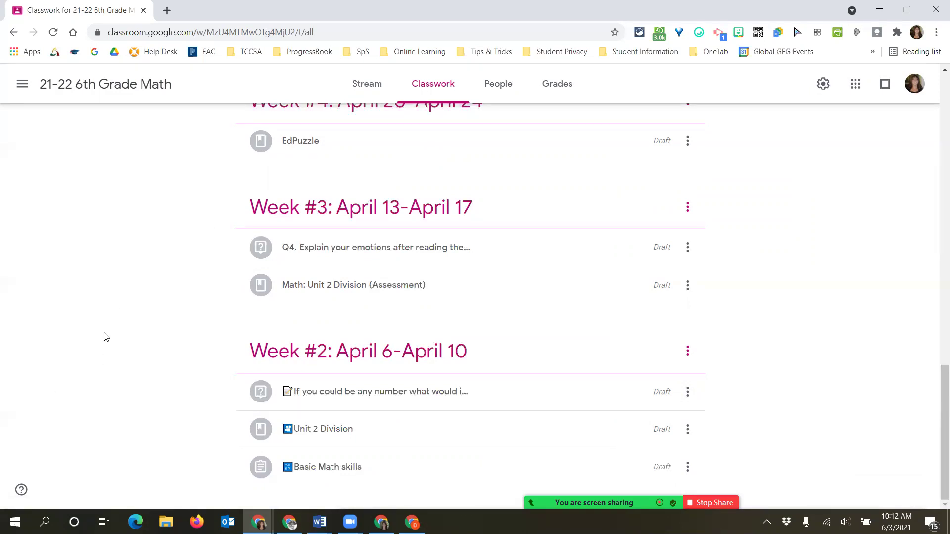
{"action": "left_click", "coordinate": [23, 85]}
{"action": "left_click", "coordinate": [74, 88]}
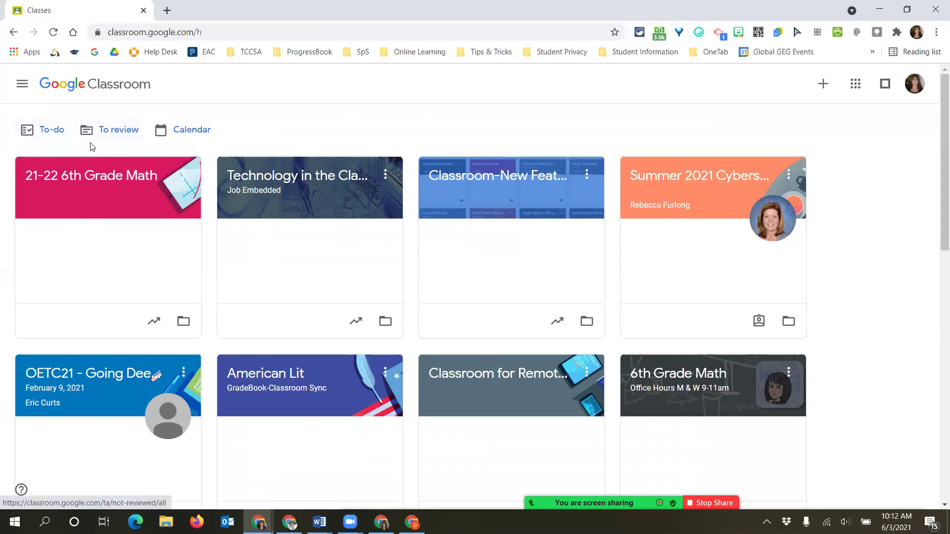
Step: Examine the No due date and Work in progress assignments awaiting review across all classes
{"action": "left_click", "coordinate": [111, 140]}
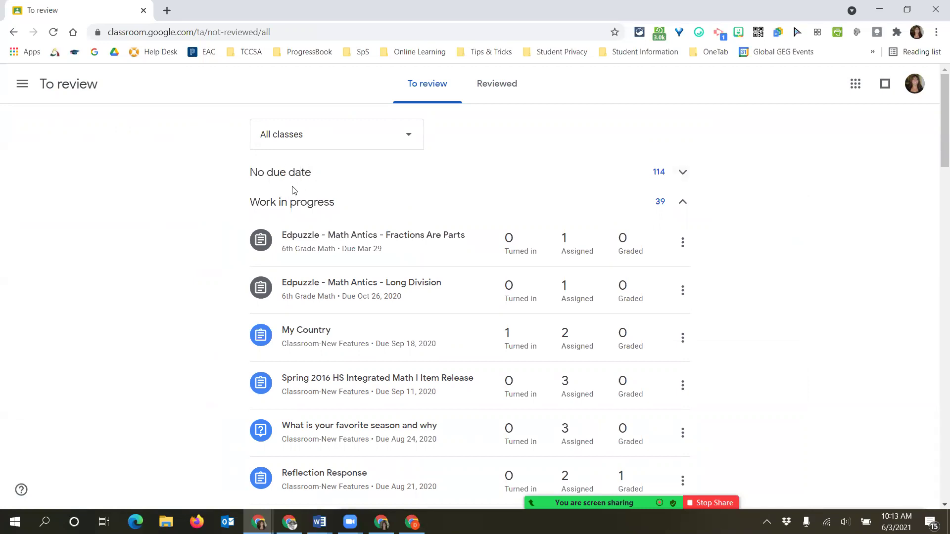
{"action": "left_click", "coordinate": [683, 173]}
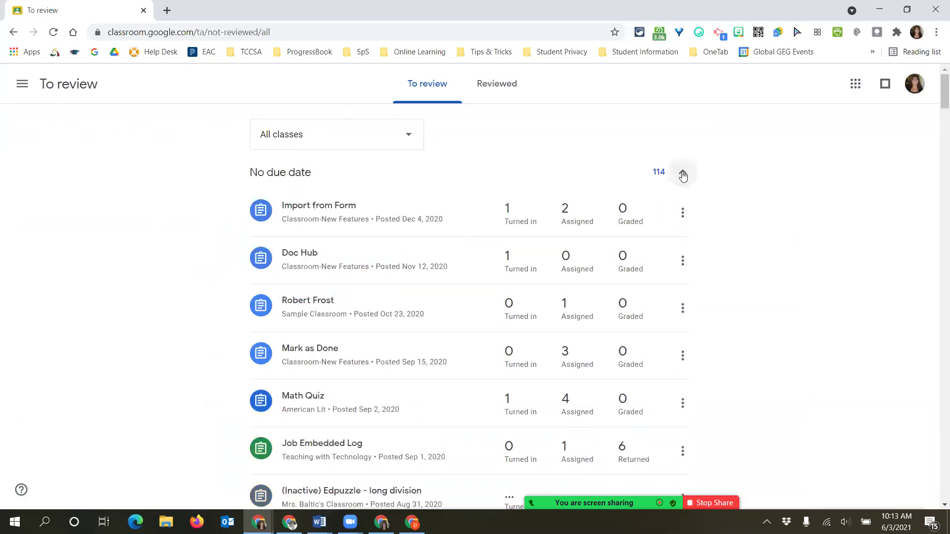
{"action": "left_click", "coordinate": [683, 174]}
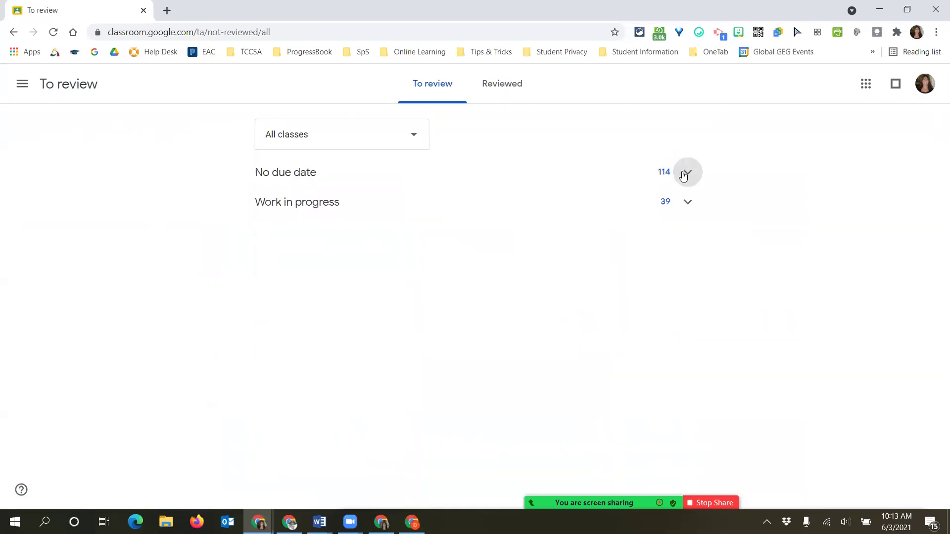
{"action": "left_click", "coordinate": [684, 202]}
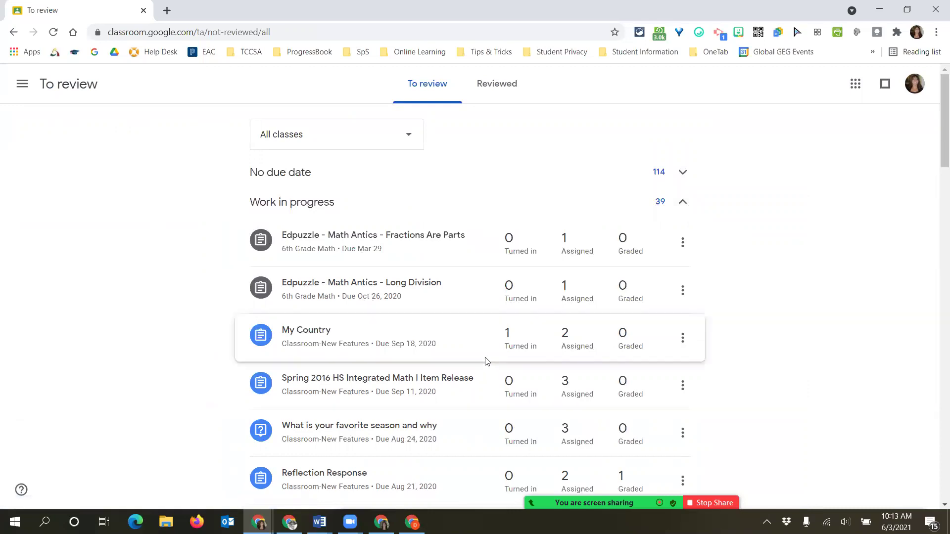
{"action": "scroll", "coordinate": [452, 349], "scroll_direction": "down", "scroll_amount": 2}
{"action": "scroll", "coordinate": [452, 349], "scroll_direction": "up", "scroll_amount": 2}
{"action": "scroll", "coordinate": [440, 364], "scroll_direction": "down", "scroll_amount": 5}
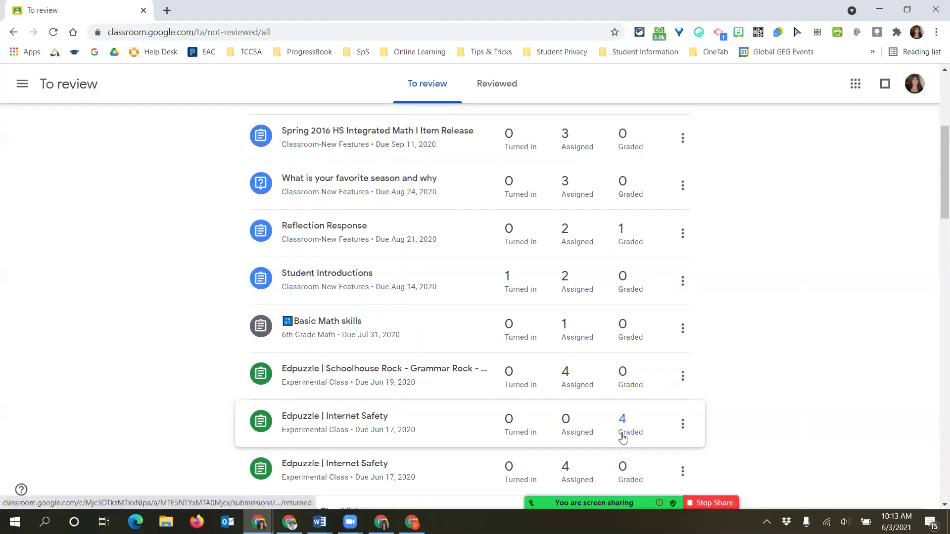
{"action": "scroll", "coordinate": [622, 438], "scroll_direction": "up", "scroll_amount": 4}
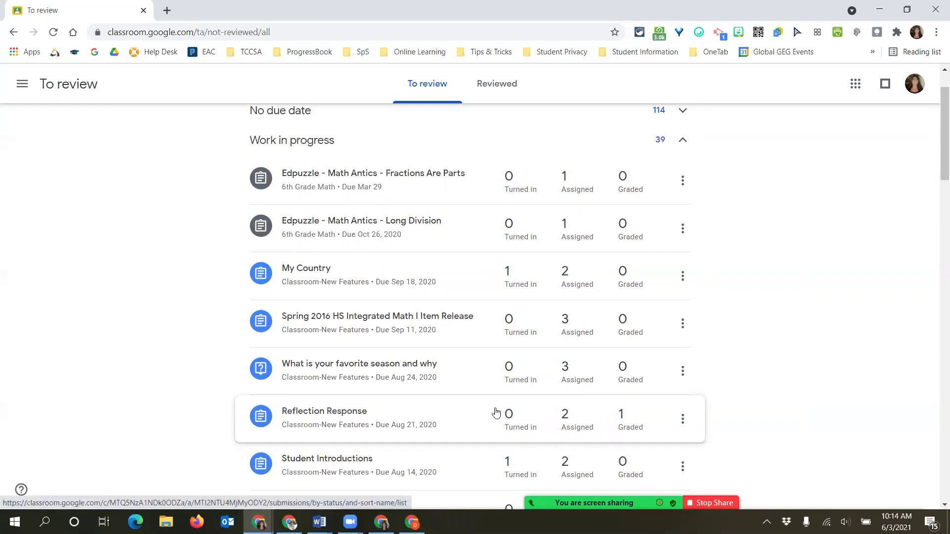
Step: View the turned-in student work for the My Country assignment and its submission folder in Google Drive, and reload the folder page
{"action": "left_click", "coordinate": [511, 288]}
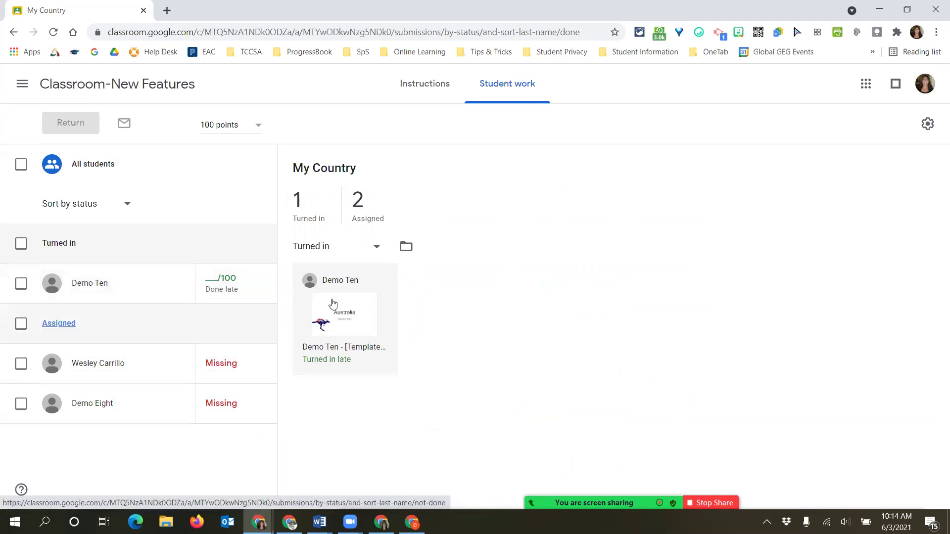
{"action": "left_click", "coordinate": [406, 248]}
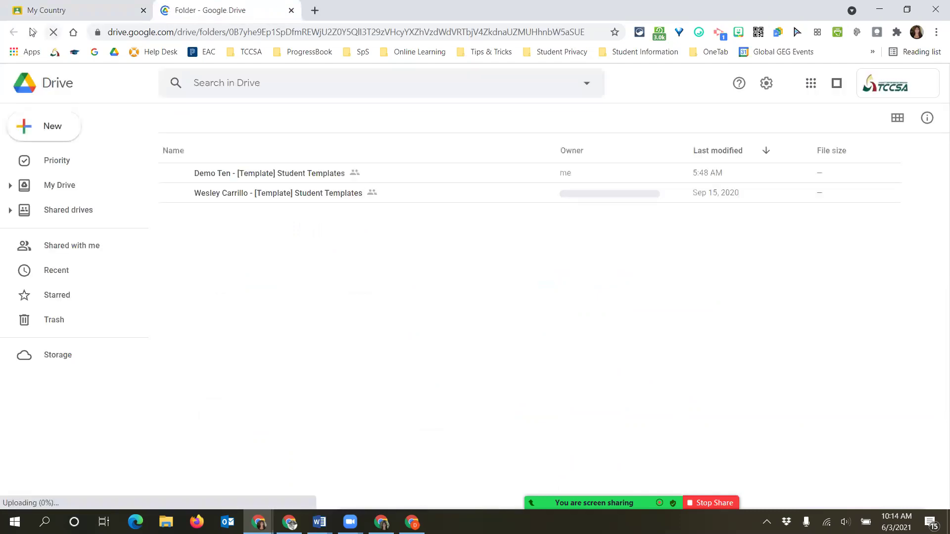
{"action": "left_click", "coordinate": [292, 10]}
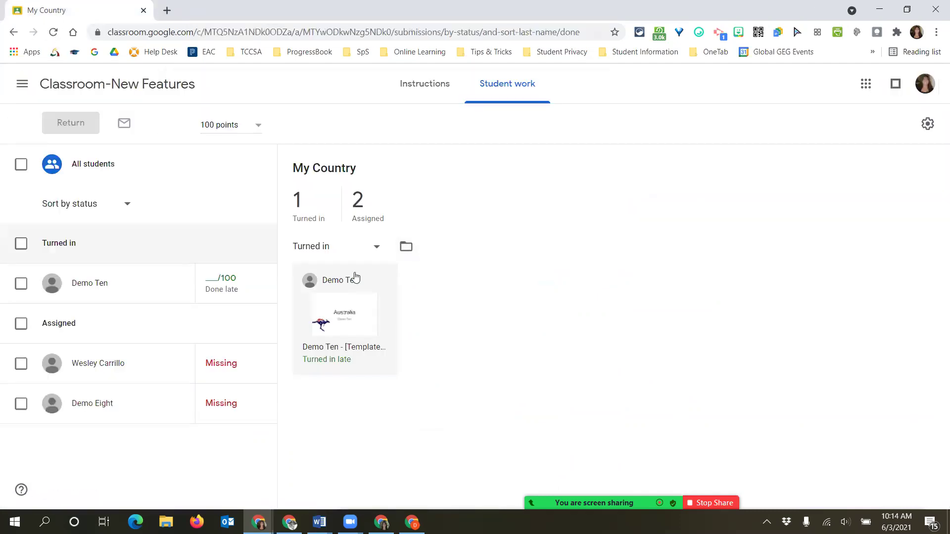
{"action": "left_click", "coordinate": [408, 251]}
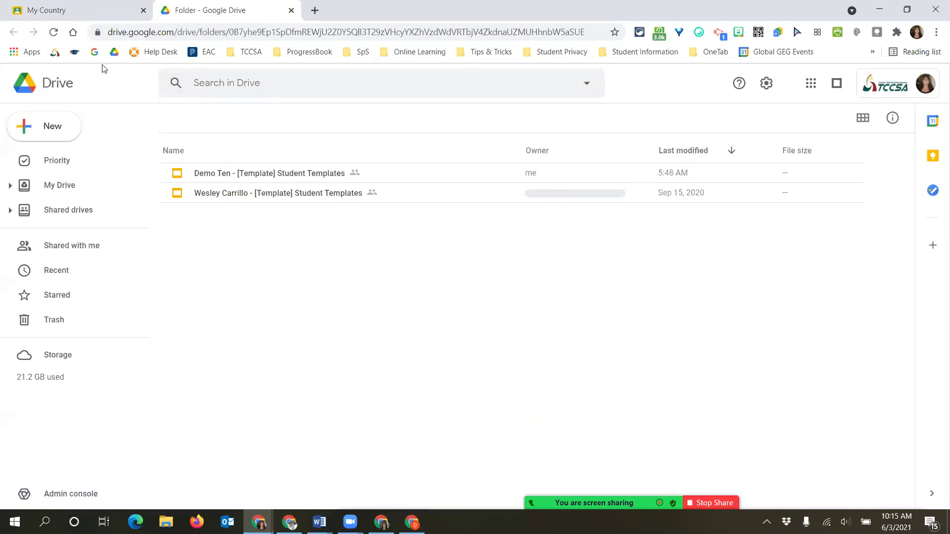
{"action": "left_click", "coordinate": [55, 33]}
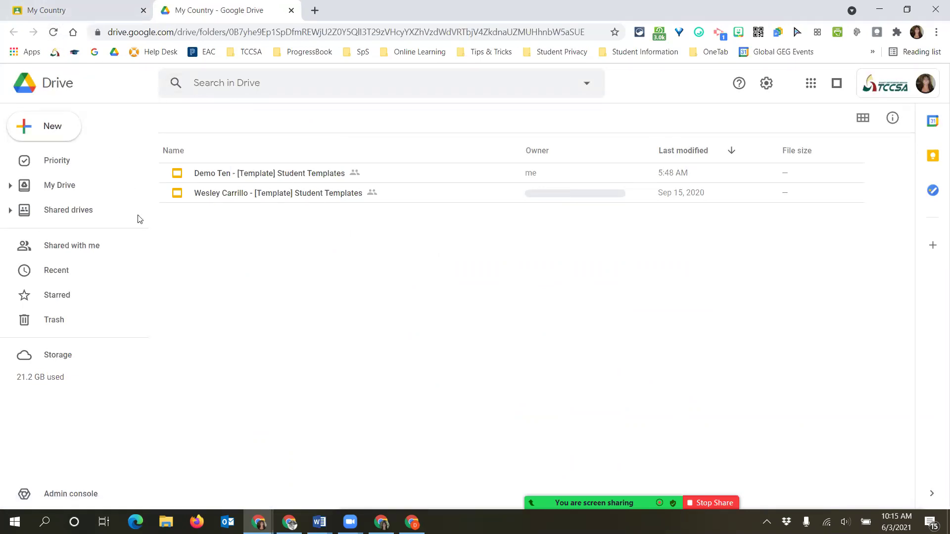
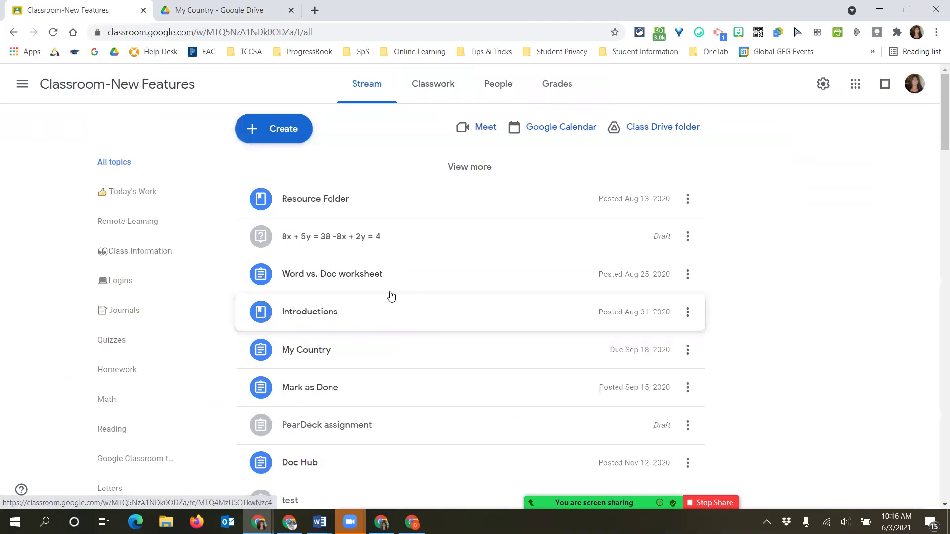
Step: Expand the My Country assignment in the Classroom-New Features classwork to view its details
{"action": "left_click", "coordinate": [312, 351]}
{"action": "scroll", "coordinate": [307, 391], "scroll_direction": "down", "scroll_amount": 4}
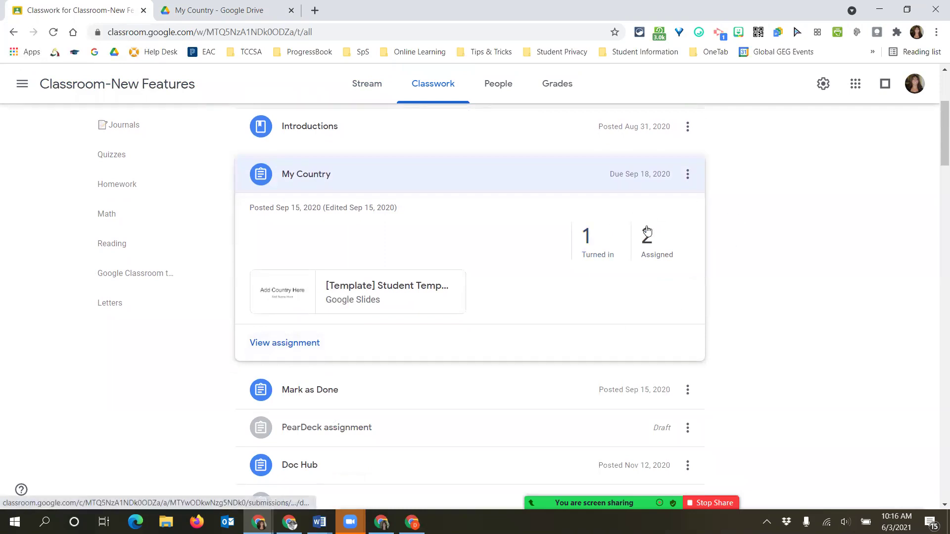
Step: View the turned-in student work for the My Country assignment and return to the list of all classes
{"action": "left_click", "coordinate": [596, 261]}
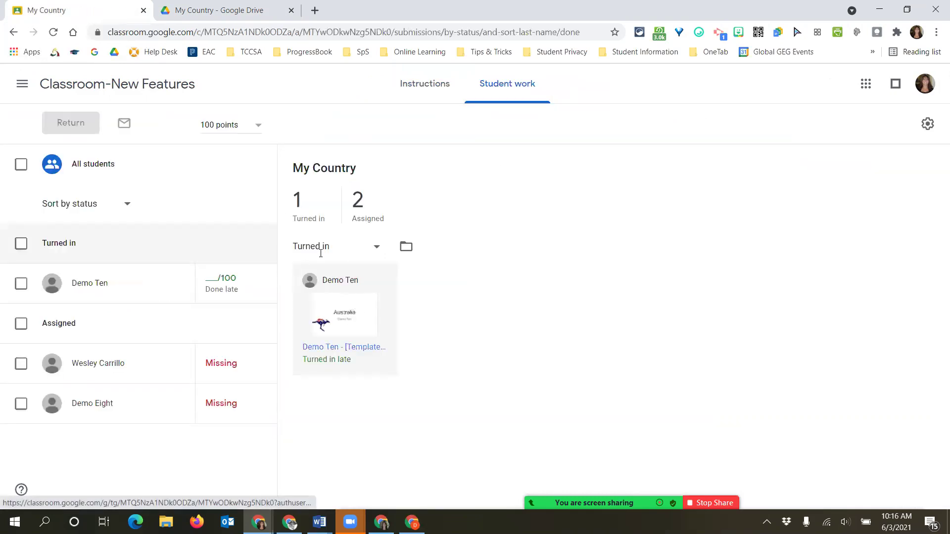
{"action": "left_click", "coordinate": [25, 83]}
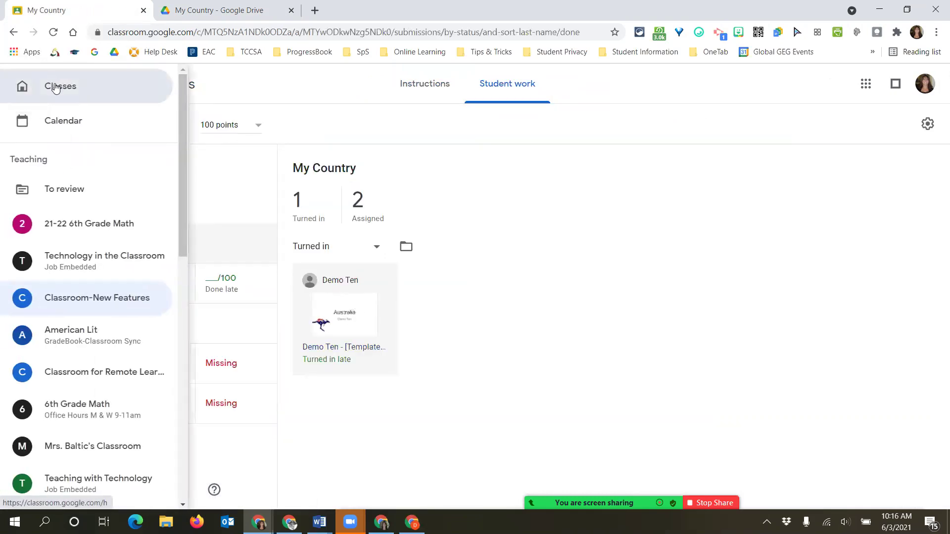
{"action": "left_click", "coordinate": [56, 87]}
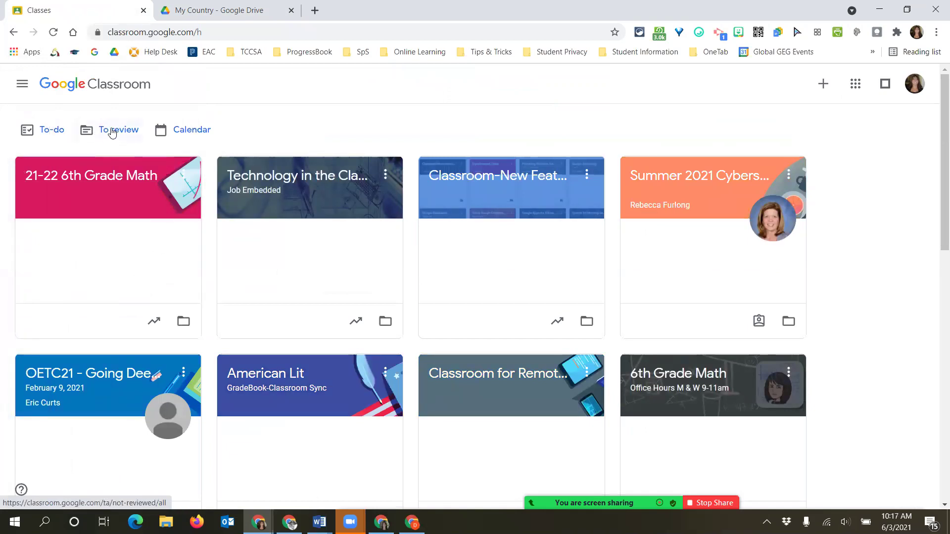
Step: Browse the work to review across all classes and open the turned-in student work for the My Country assignment
{"action": "left_click", "coordinate": [113, 131]}
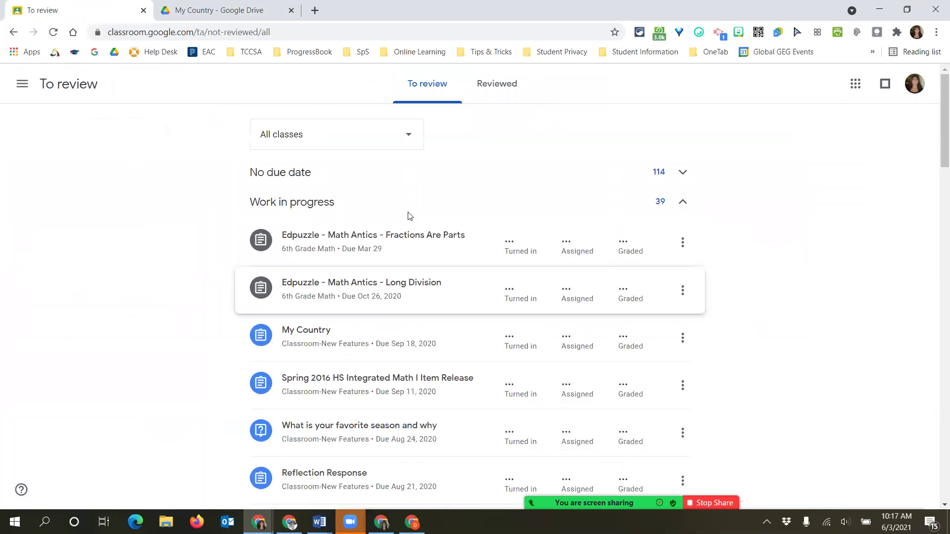
{"action": "scroll", "coordinate": [430, 284], "scroll_direction": "down", "scroll_amount": 3}
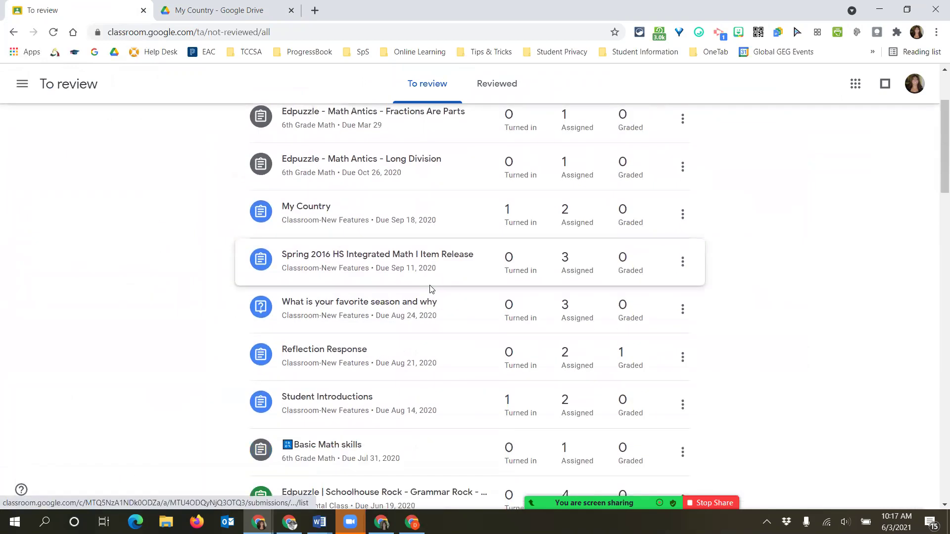
{"action": "scroll", "coordinate": [430, 289], "scroll_direction": "down", "scroll_amount": 1}
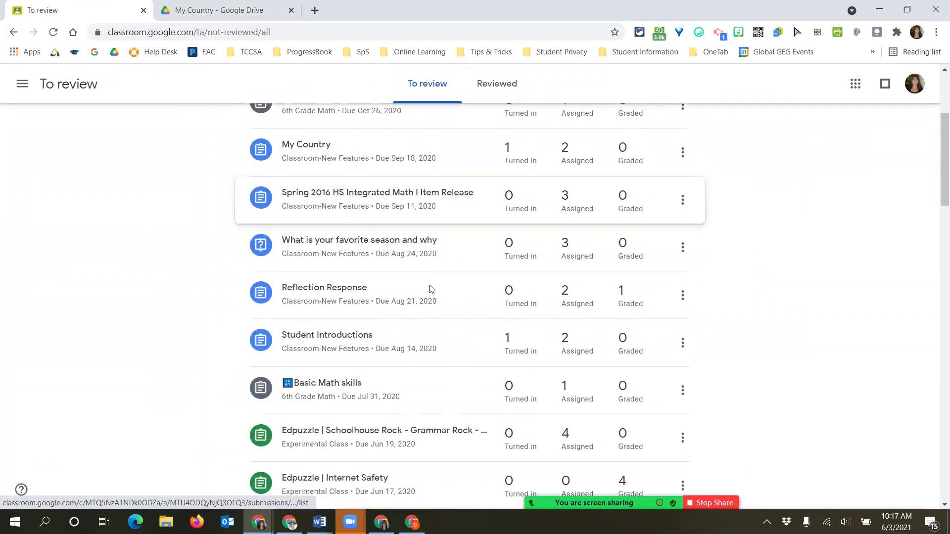
{"action": "left_click", "coordinate": [509, 166]}
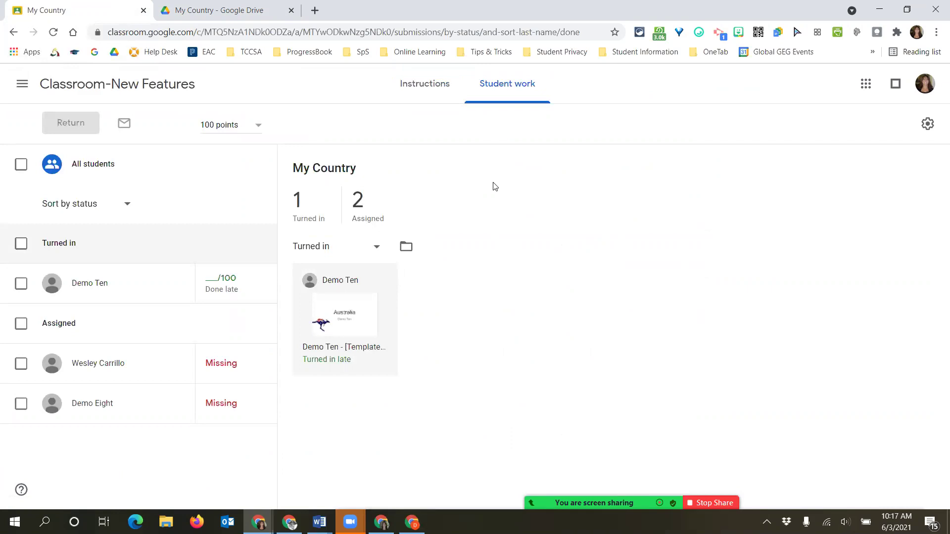
Step: Open the My Country submission folder in Google Drive, close the older duplicate folder tab, and compare the folder with the student work in Classroom
{"action": "left_click", "coordinate": [407, 247]}
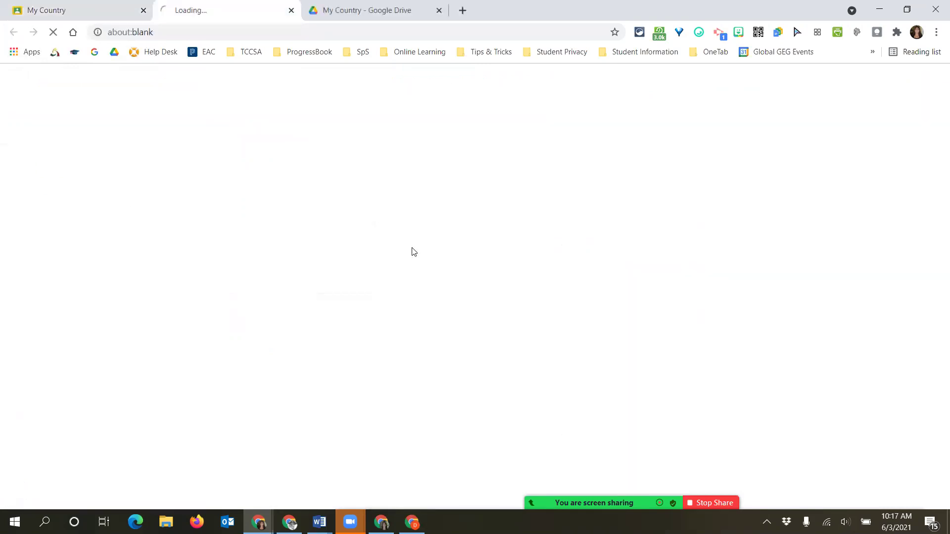
{"action": "left_click", "coordinate": [440, 11]}
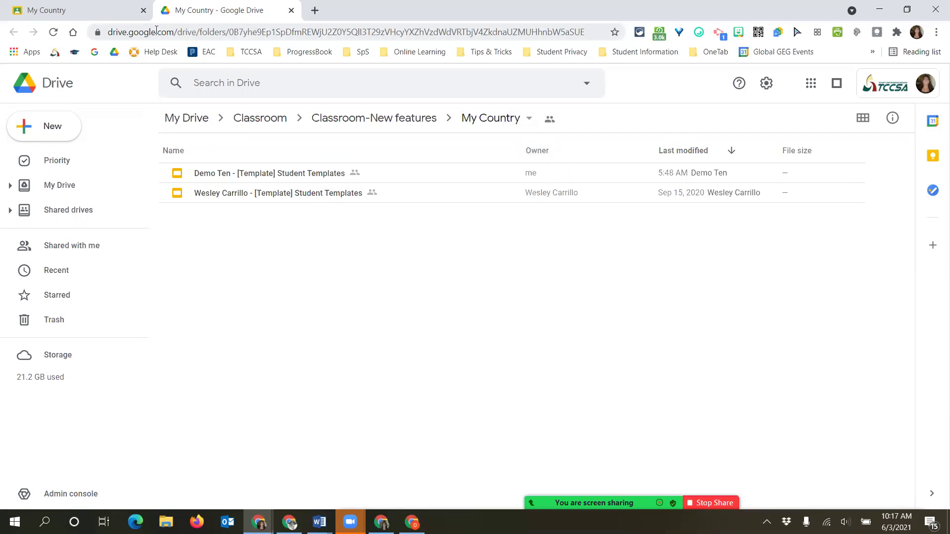
{"action": "left_click", "coordinate": [83, 15]}
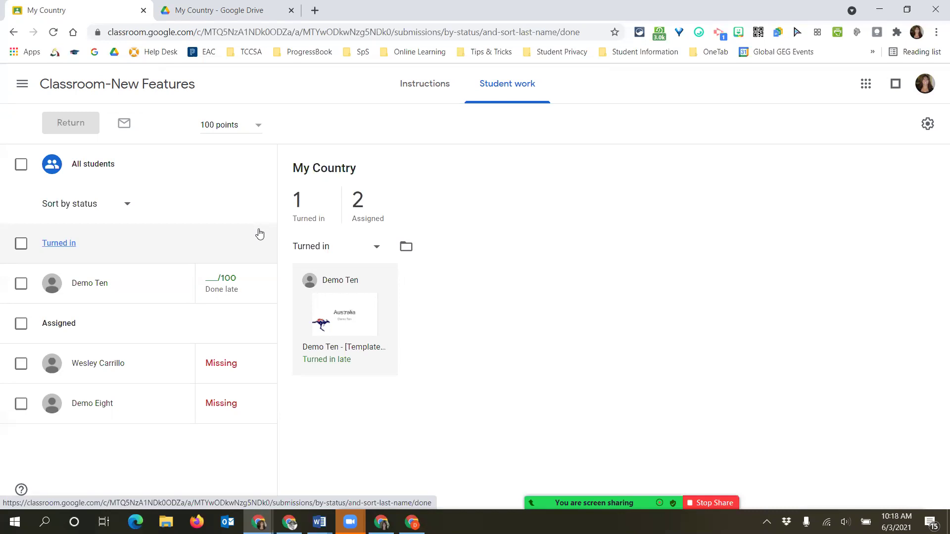
{"action": "left_click", "coordinate": [208, 8]}
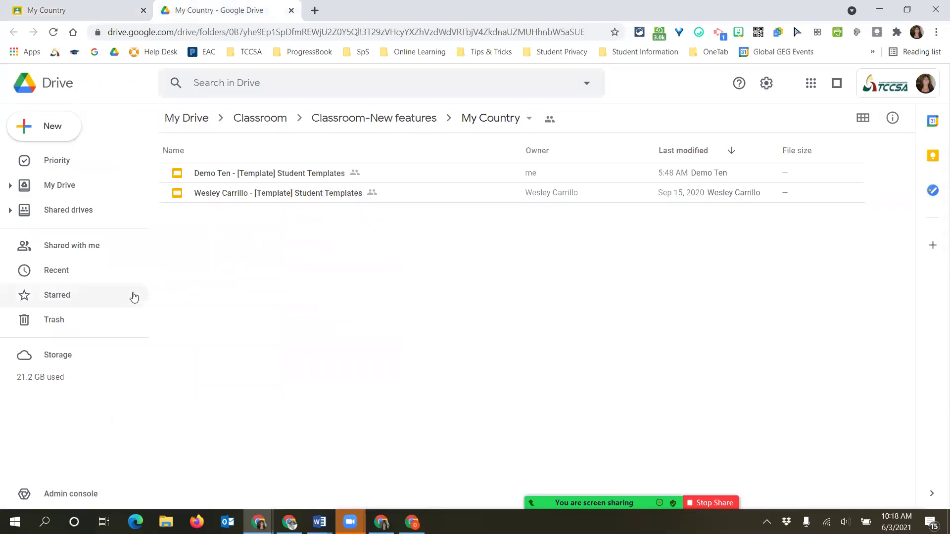
Step: View the Shared with me files in Google Drive, and reopen the My Country submission folder from Classroom in a separate tab
{"action": "left_click", "coordinate": [83, 246]}
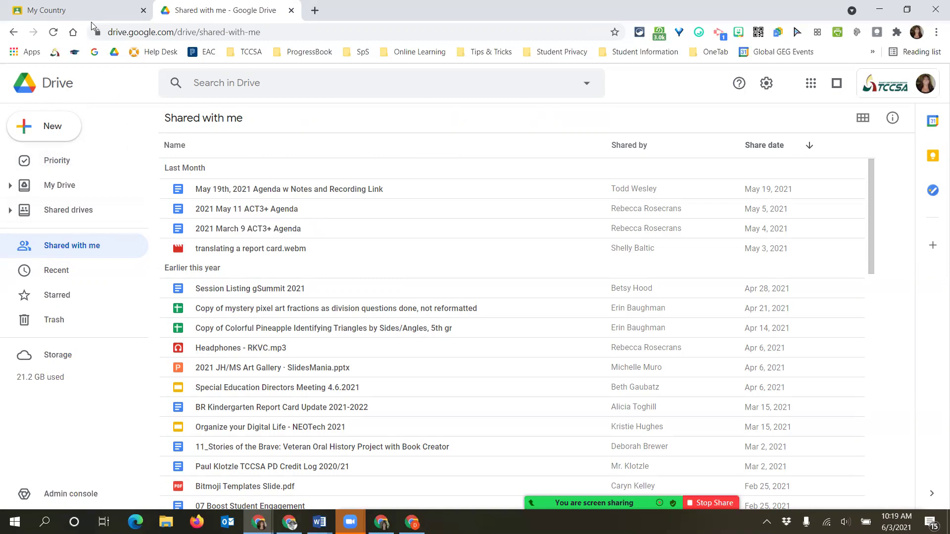
{"action": "left_click", "coordinate": [60, 20]}
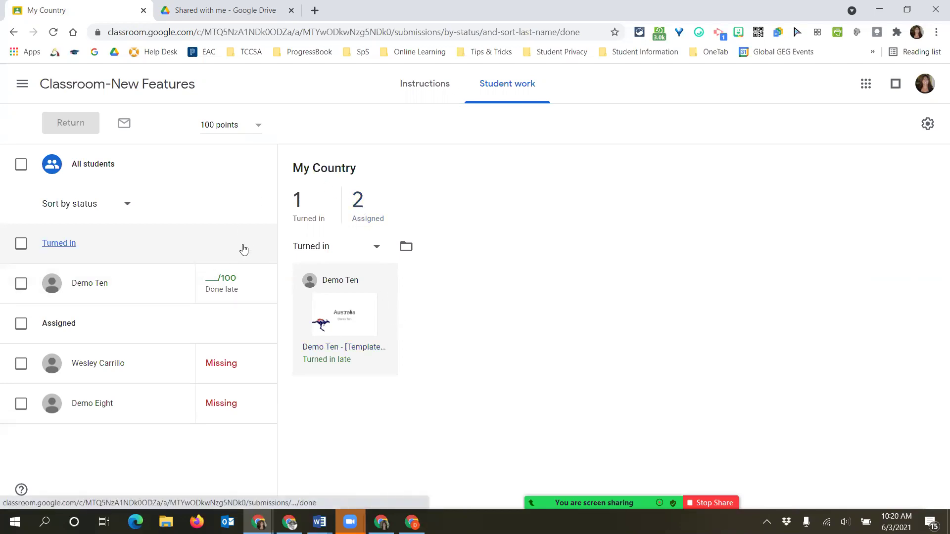
{"action": "left_click", "coordinate": [225, 10]}
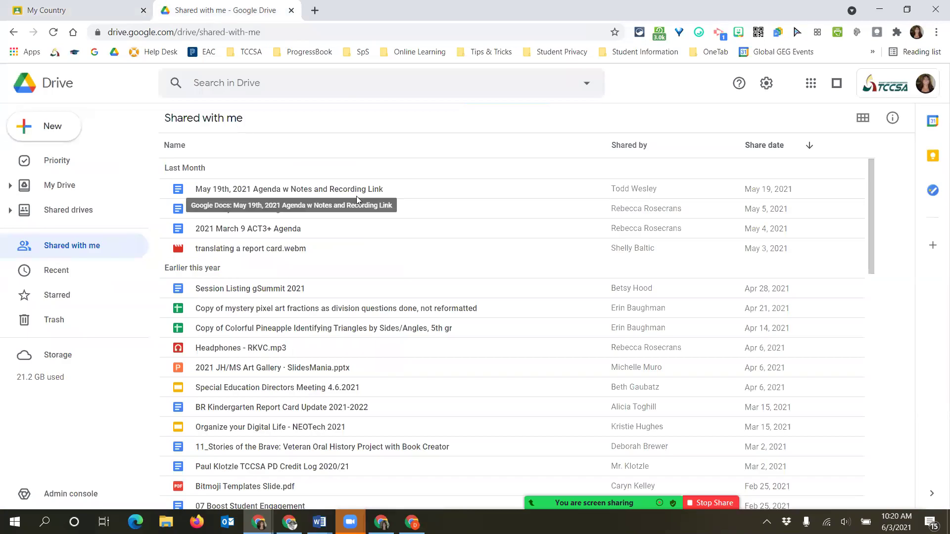
{"action": "left_click", "coordinate": [73, 7]}
{"action": "left_click", "coordinate": [407, 253]}
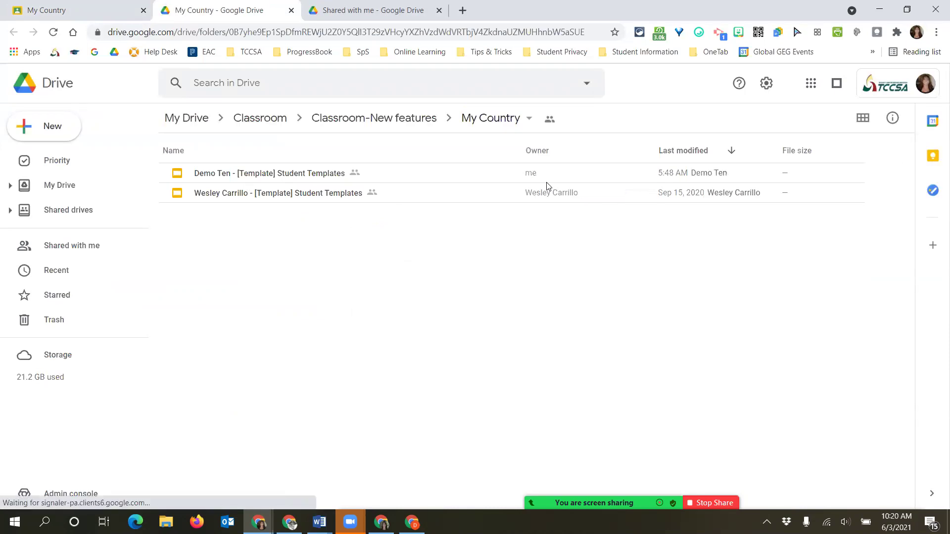
Step: Back in Classroom, select the turned-in My Country submission and view the actions available for it
{"action": "left_click", "coordinate": [73, 15]}
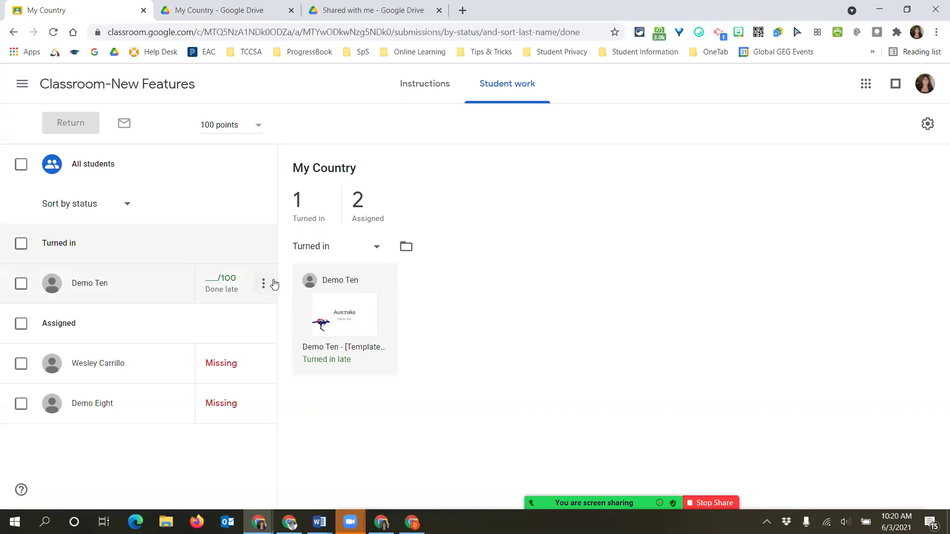
{"action": "left_click", "coordinate": [264, 285]}
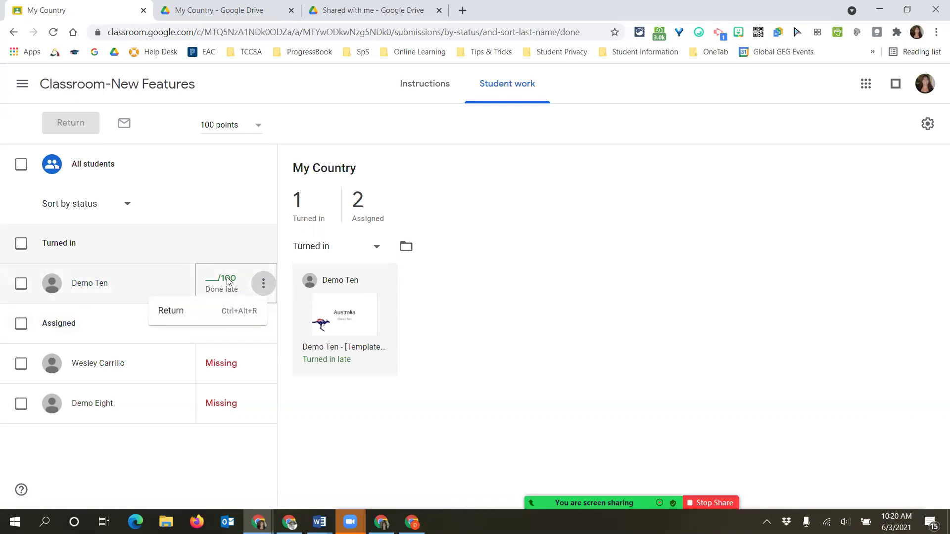
{"action": "left_click", "coordinate": [27, 289]}
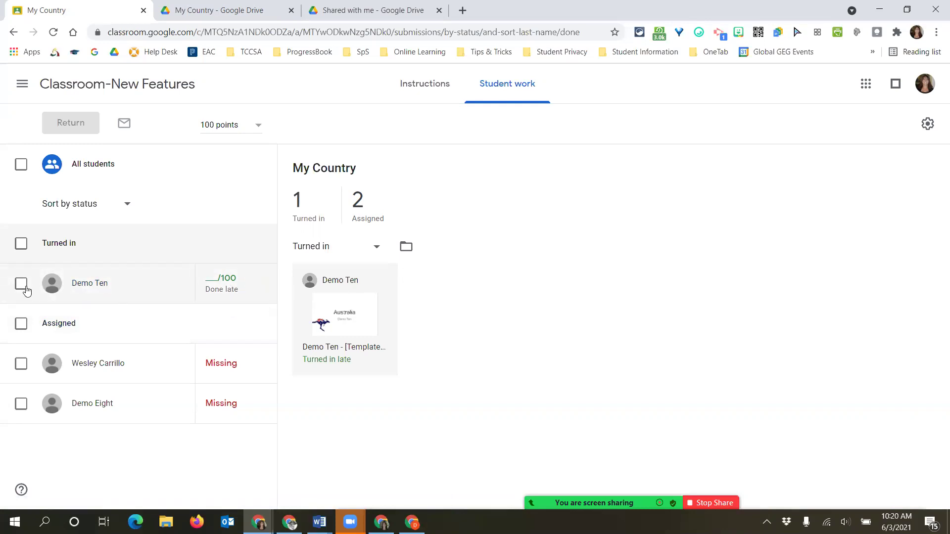
{"action": "left_click", "coordinate": [27, 286]}
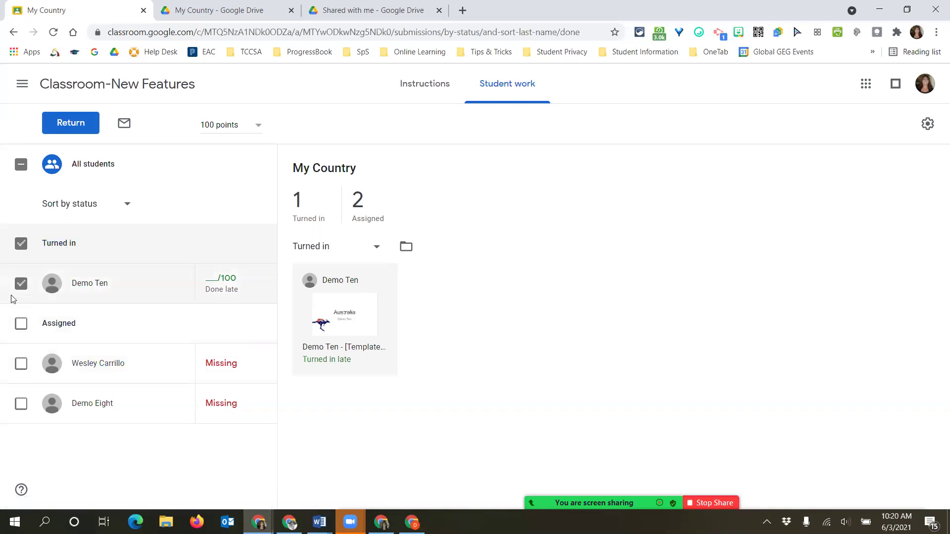
{"action": "left_click", "coordinate": [21, 284]}
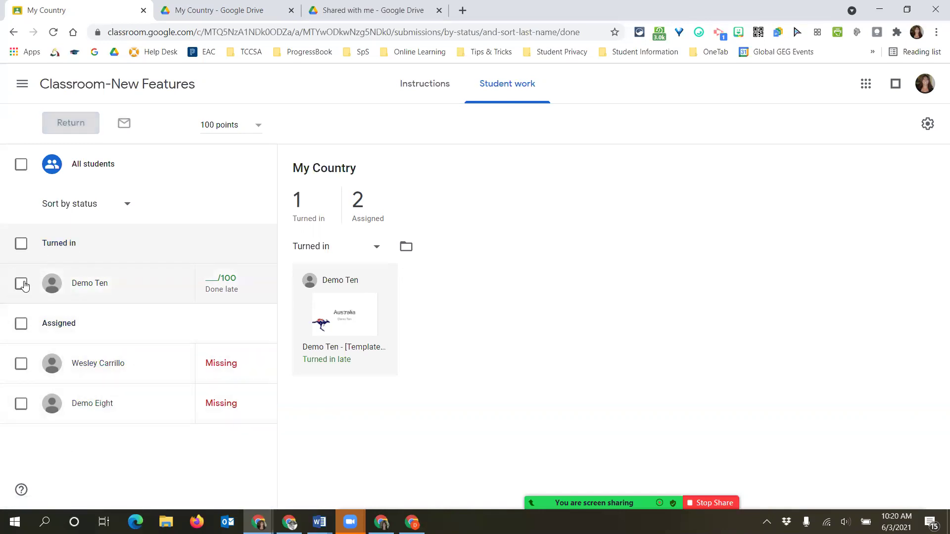
{"action": "left_click", "coordinate": [22, 285]}
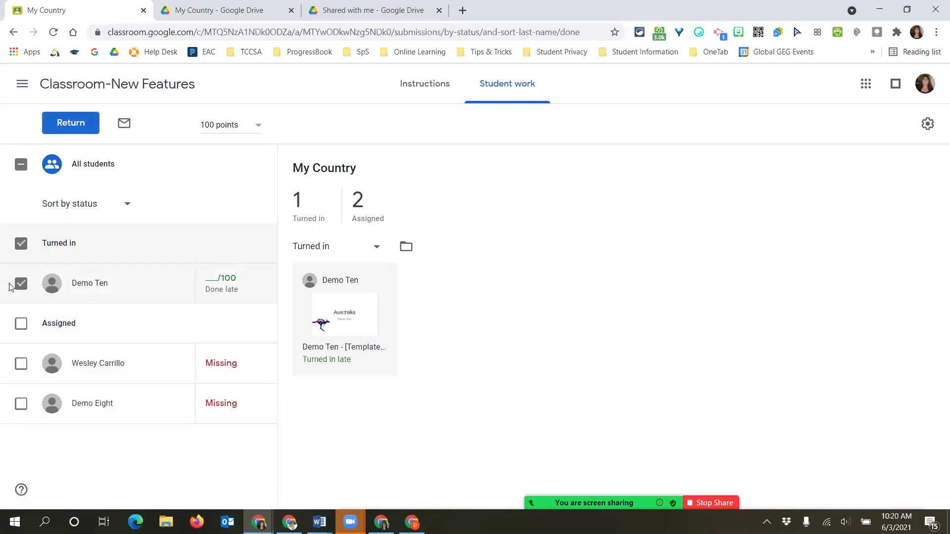
{"action": "left_click", "coordinate": [264, 284]}
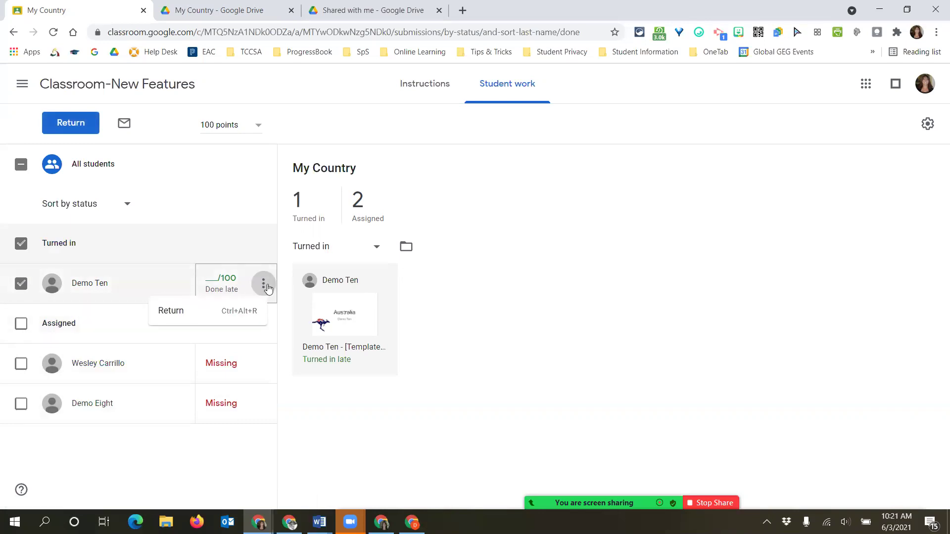
Step: Grade the turned-in My Country submission 95 out of 100 and return it to the student without a private comment
{"action": "left_click", "coordinate": [221, 277]}
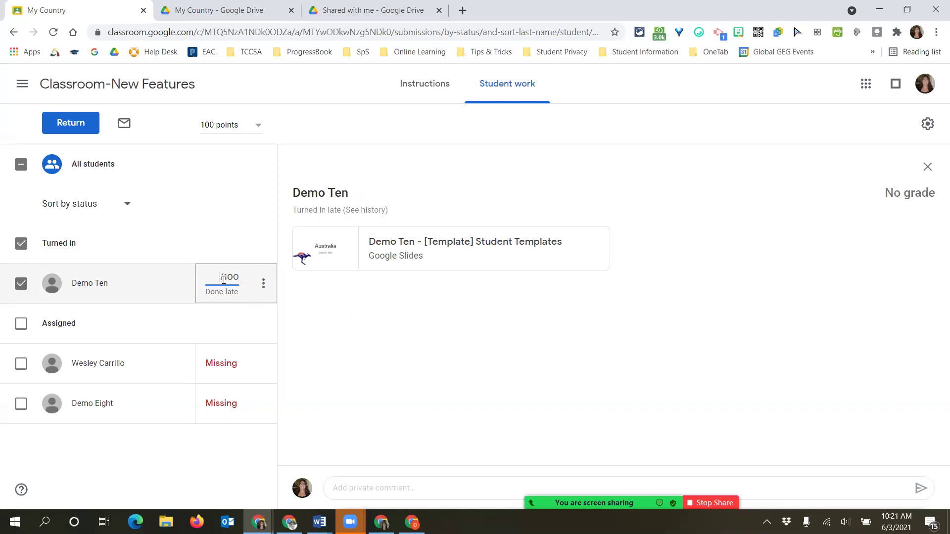
{"action": "type", "text": "95"}
{"action": "left_click", "coordinate": [67, 126]}
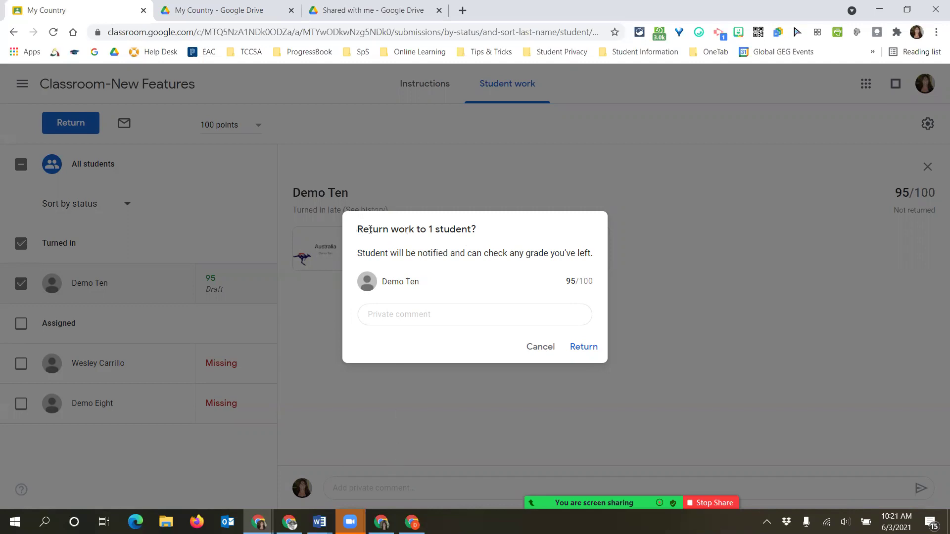
{"action": "left_click_drag", "start_coordinate": [360, 227], "coordinate": [478, 234]}
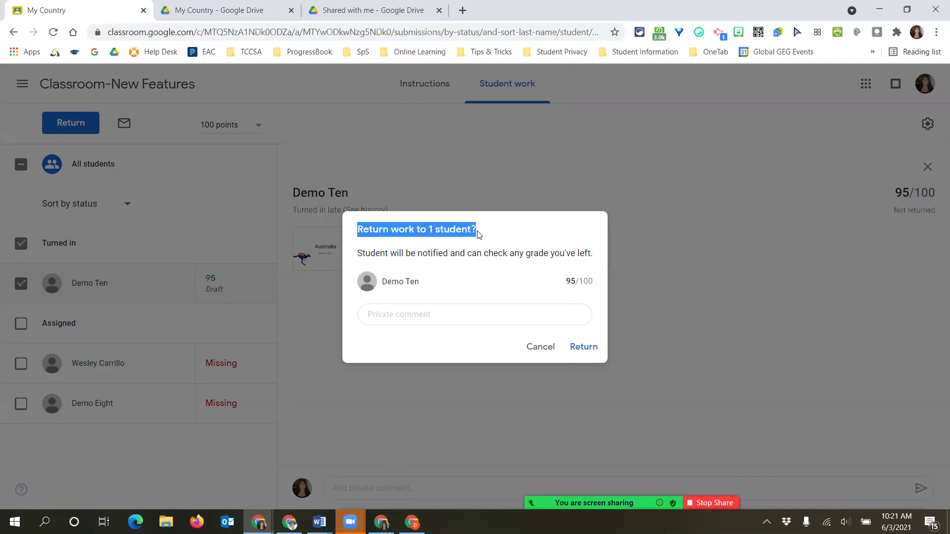
{"action": "left_click", "coordinate": [393, 315]}
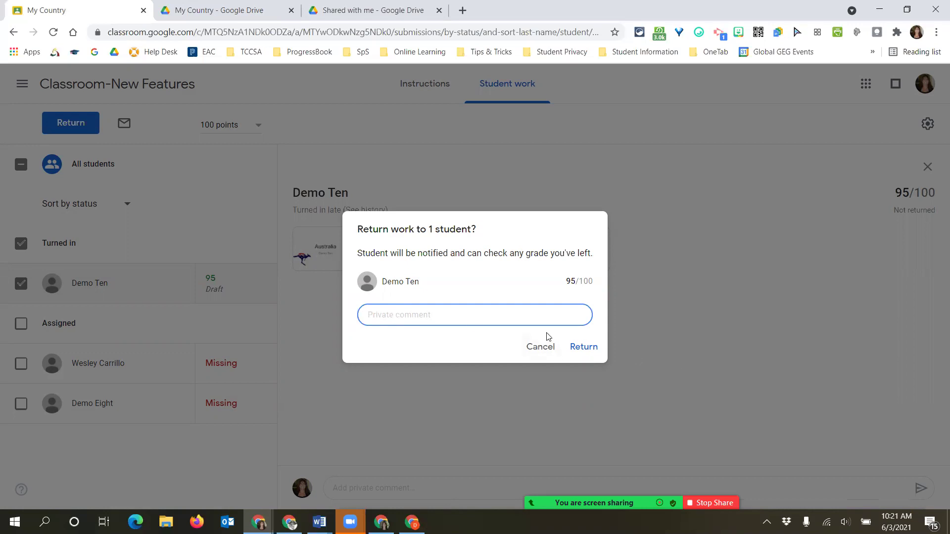
{"action": "left_click", "coordinate": [585, 353]}
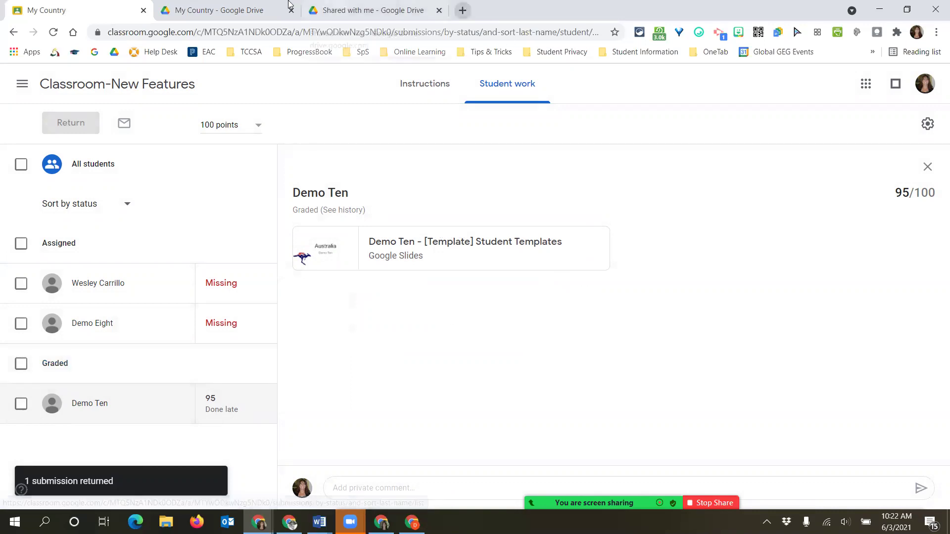
Step: Reload the My Country folder in Google Drive, check the file owners, and select the returned student's slides file
{"action": "left_click", "coordinate": [225, 10]}
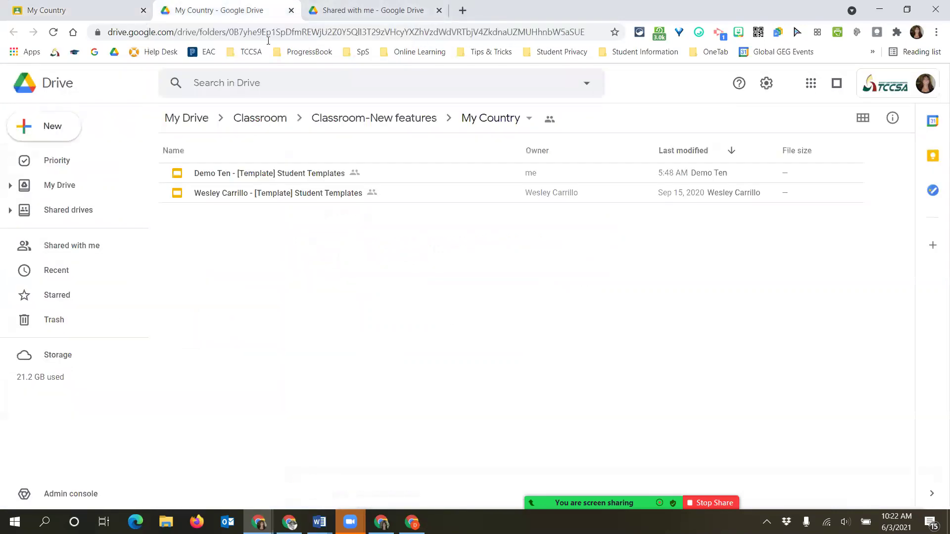
{"action": "left_click", "coordinate": [53, 32]}
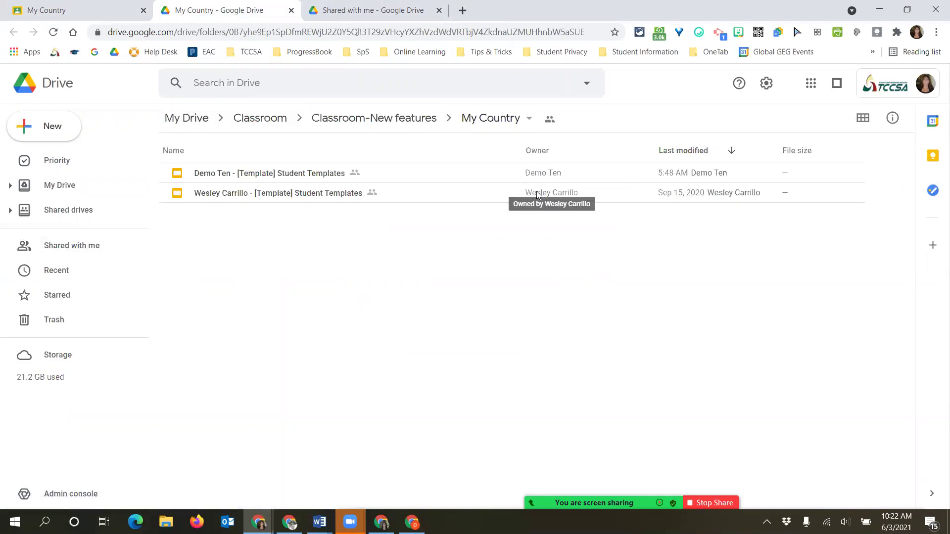
{"action": "left_click", "coordinate": [206, 174]}
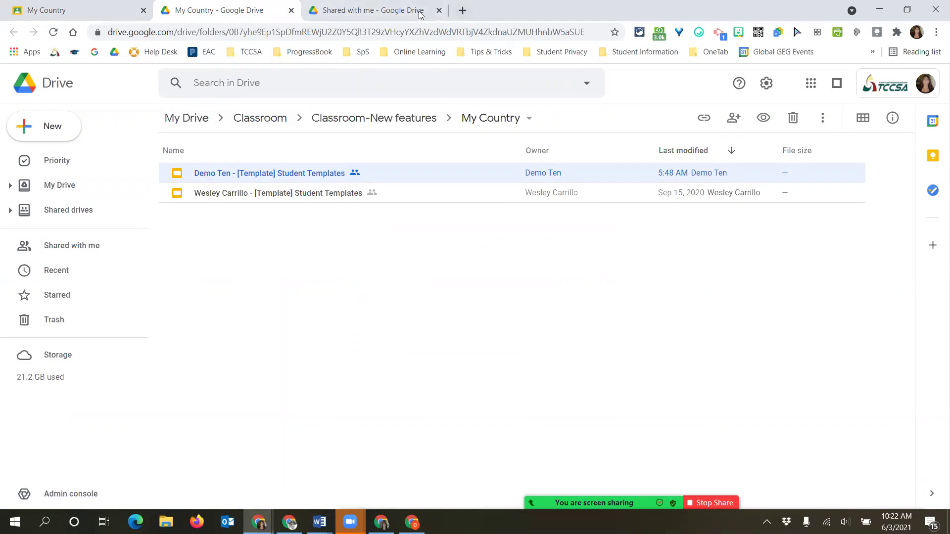
Step: Reload the Shared with me list, compare it with the My Country folder, and select the returned student's slides file
{"action": "left_click", "coordinate": [372, 9]}
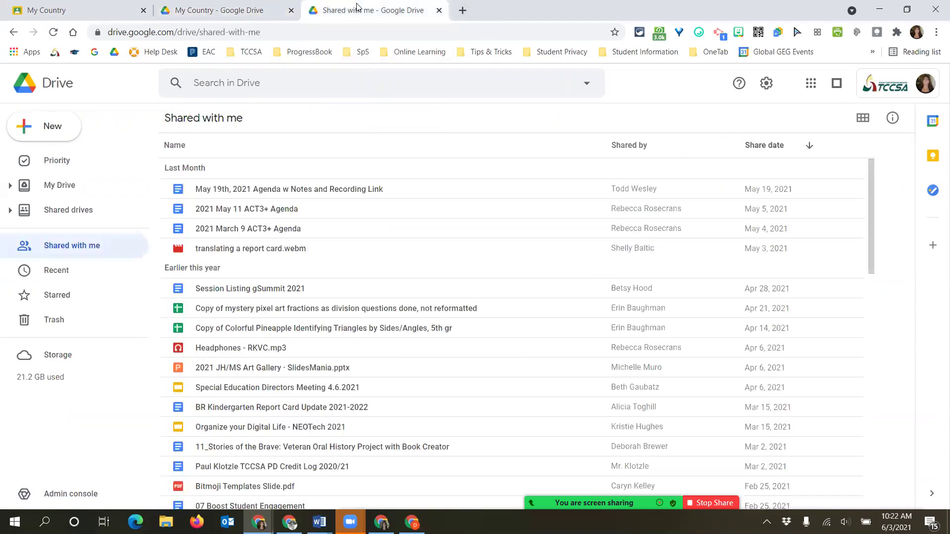
{"action": "left_click", "coordinate": [53, 32]}
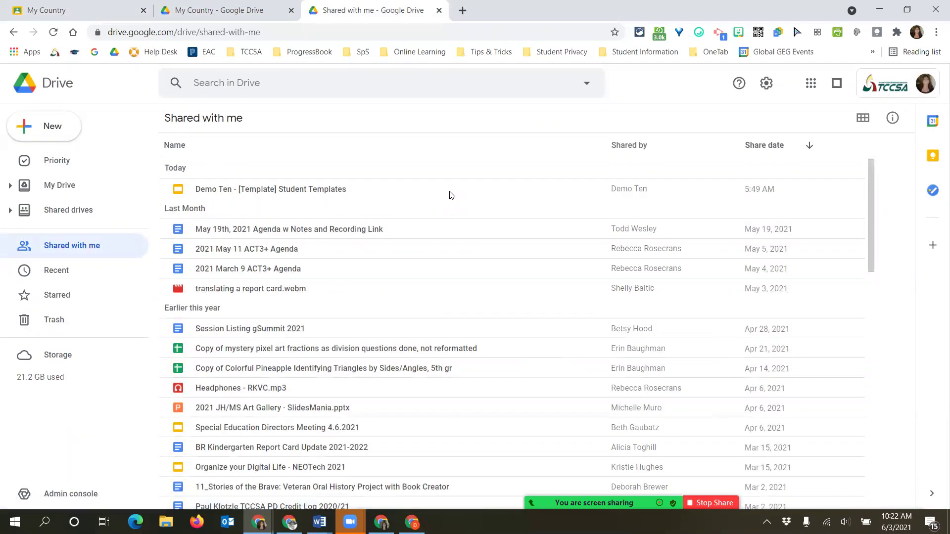
{"action": "left_click", "coordinate": [191, 7]}
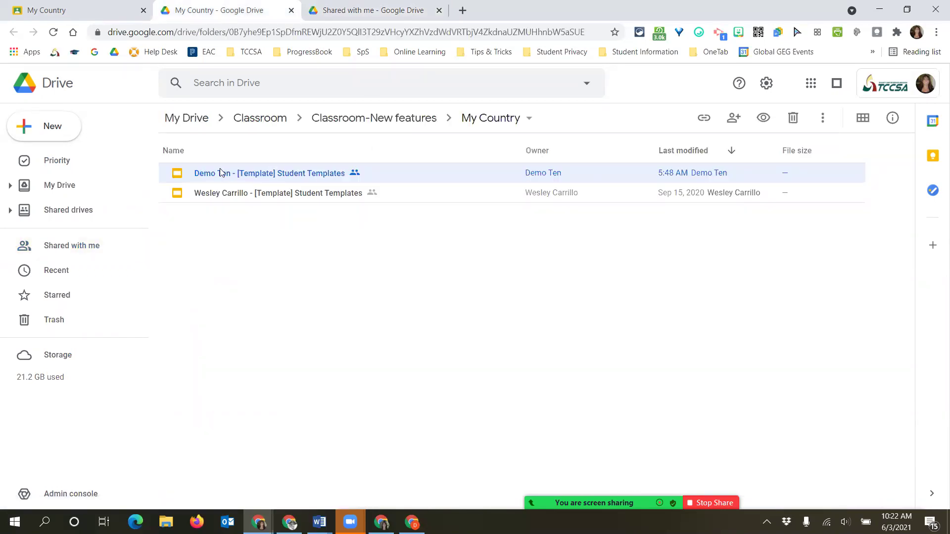
{"action": "left_click", "coordinate": [373, 10]}
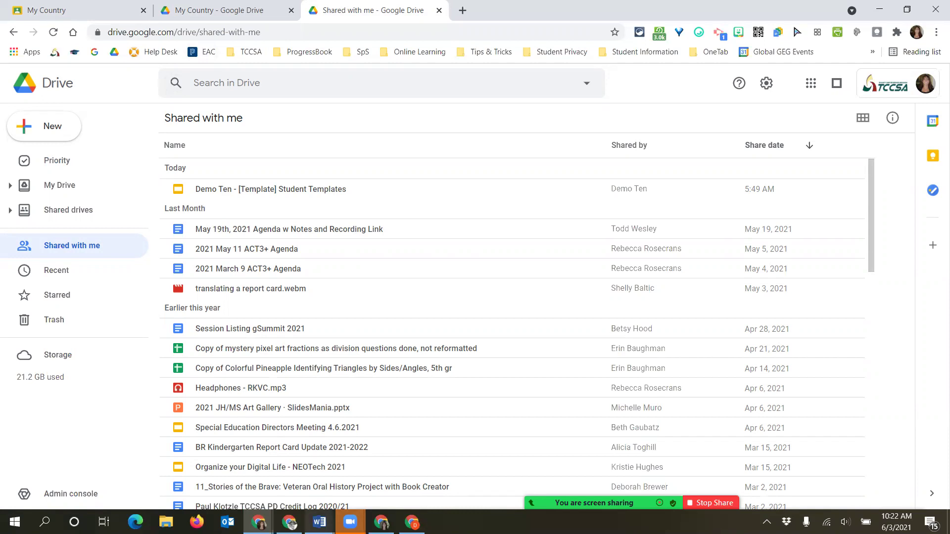
{"action": "left_click", "coordinate": [212, 191]}
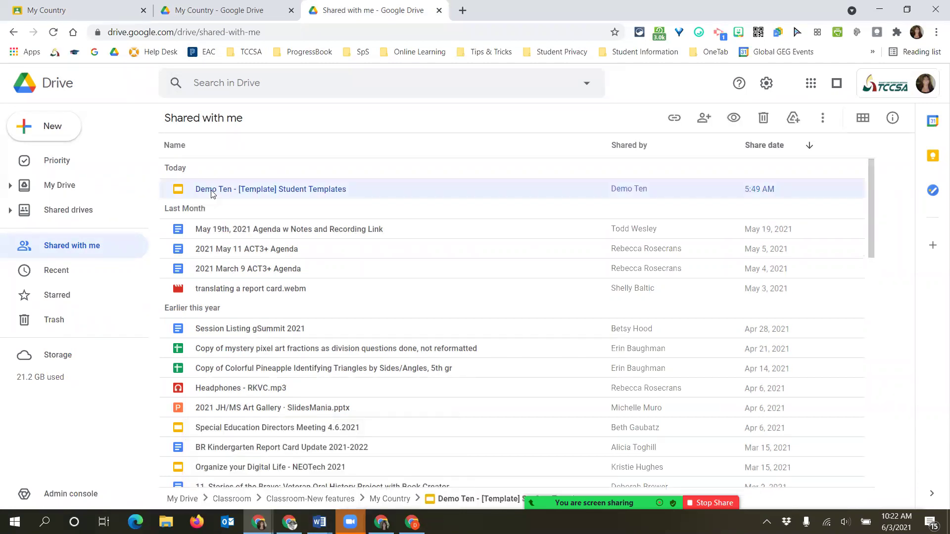
Step: Remove the returned student's slides file from Shared with me, and reload the My Country folder to check that copy
{"action": "key", "text": "Delete"}
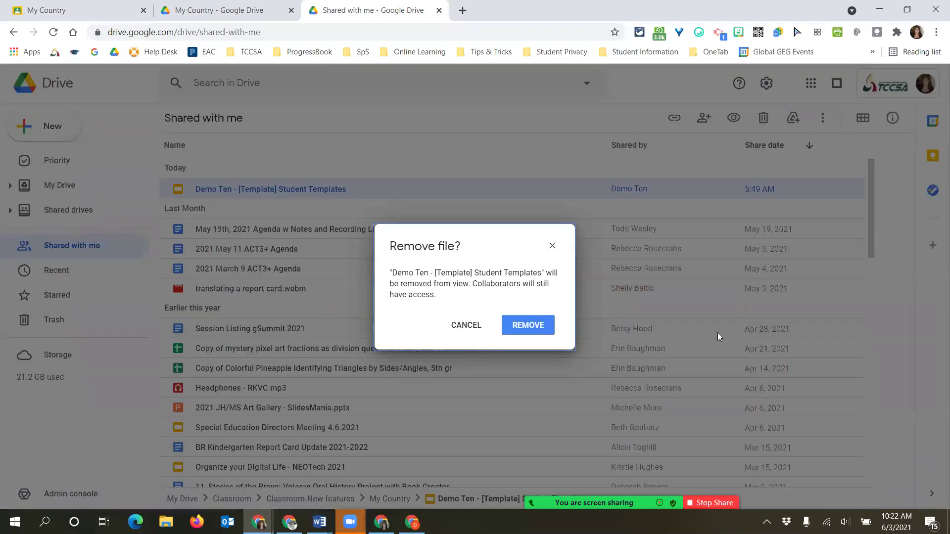
{"action": "left_click", "coordinate": [542, 332]}
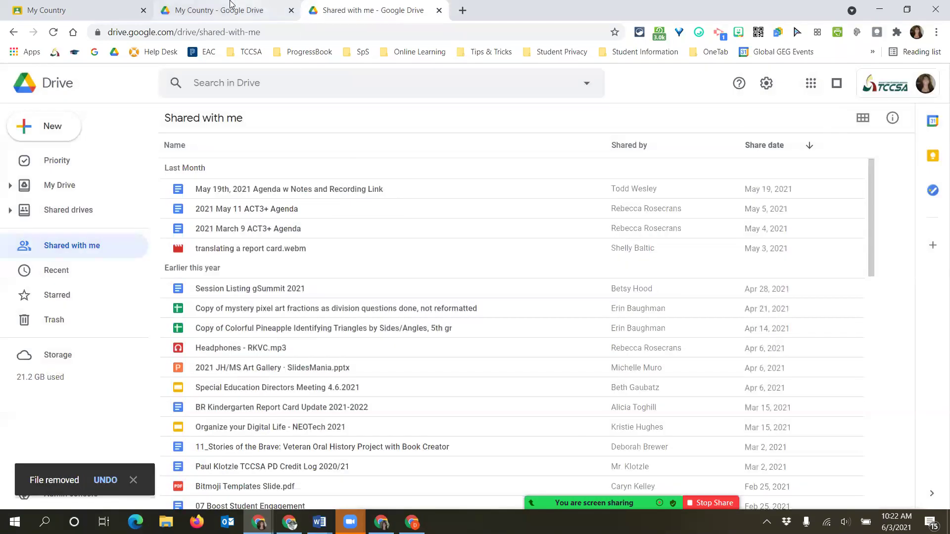
{"action": "left_click", "coordinate": [209, 6]}
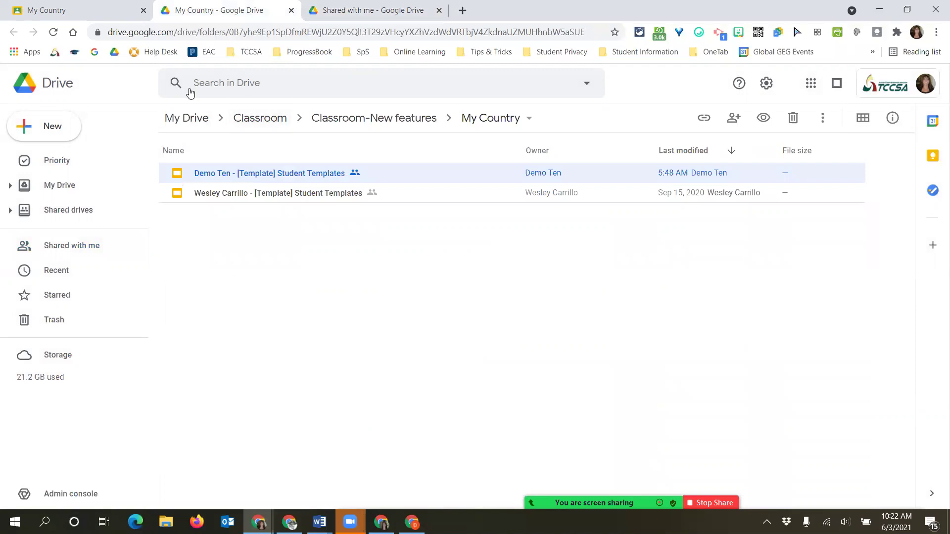
{"action": "left_click", "coordinate": [53, 31]}
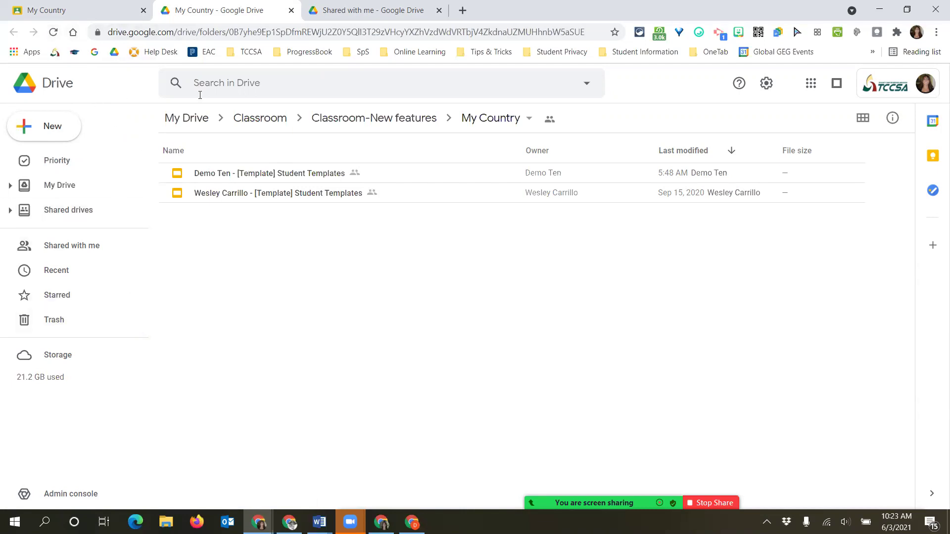
Step: Switch to Classroom, open the Classroom-New Features classwork list, and expand the My Country assignment to view its submission status
{"action": "left_click", "coordinate": [78, 11]}
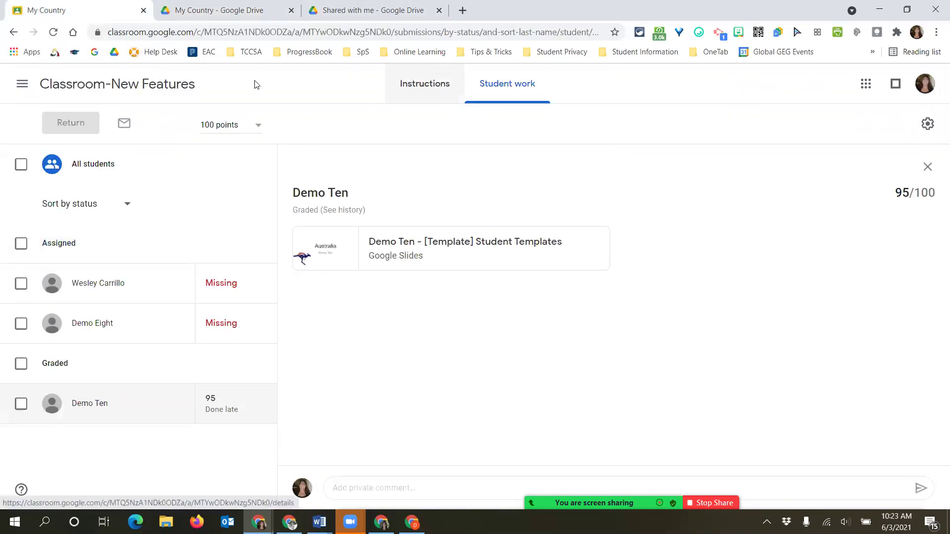
{"action": "left_click", "coordinate": [108, 87]}
{"action": "left_click", "coordinate": [445, 92]}
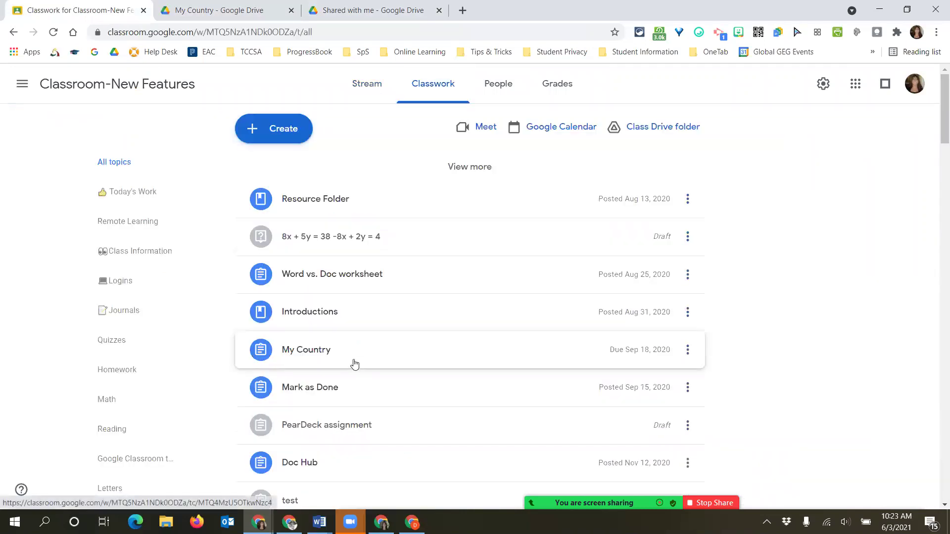
{"action": "left_click", "coordinate": [333, 349]}
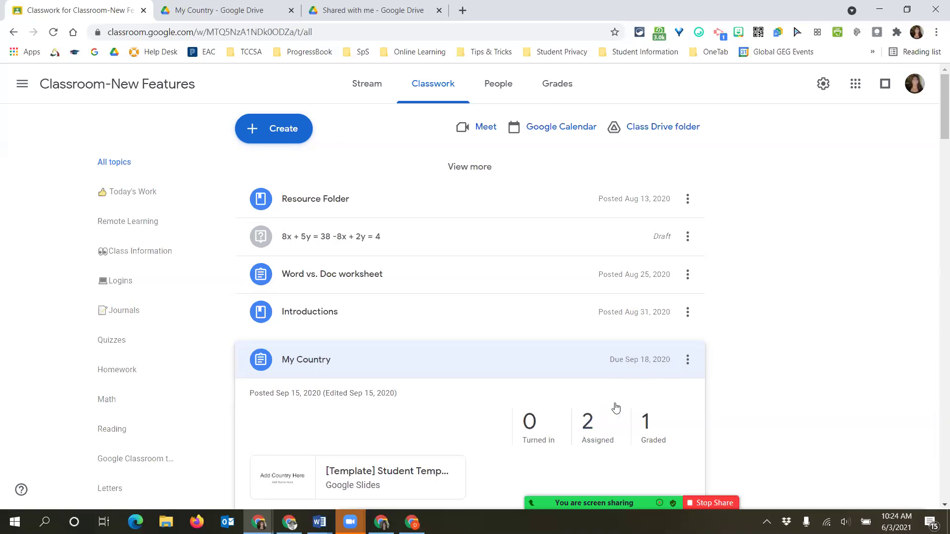
Step: Look through the Shared with me list in Google Drive and view the available search options
{"action": "left_click", "coordinate": [366, 5]}
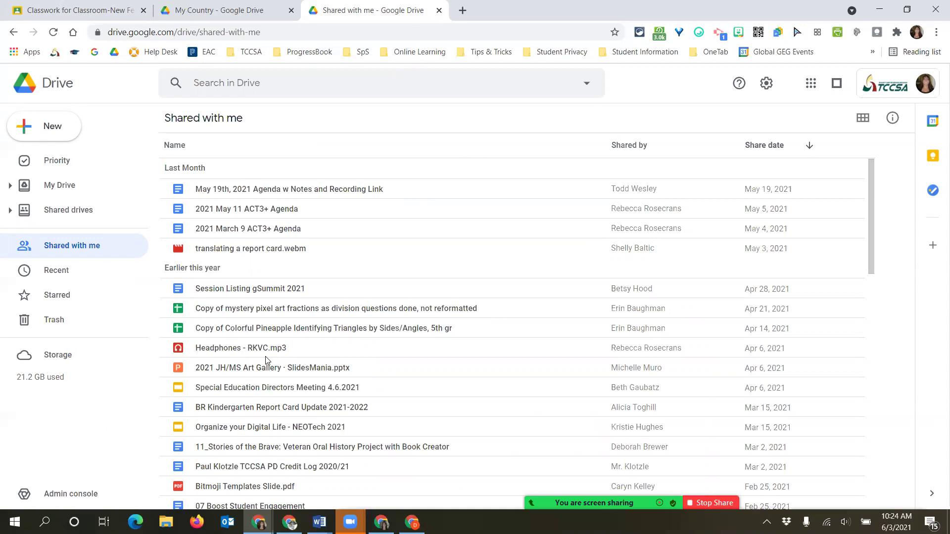
{"action": "scroll", "coordinate": [467, 306], "scroll_direction": "down", "scroll_amount": 12}
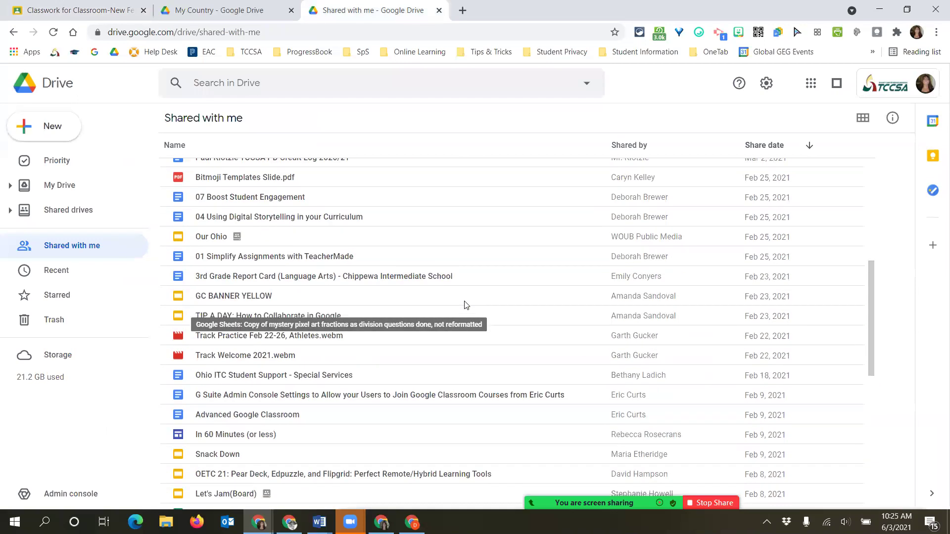
{"action": "scroll", "coordinate": [466, 305], "scroll_direction": "up", "scroll_amount": 12}
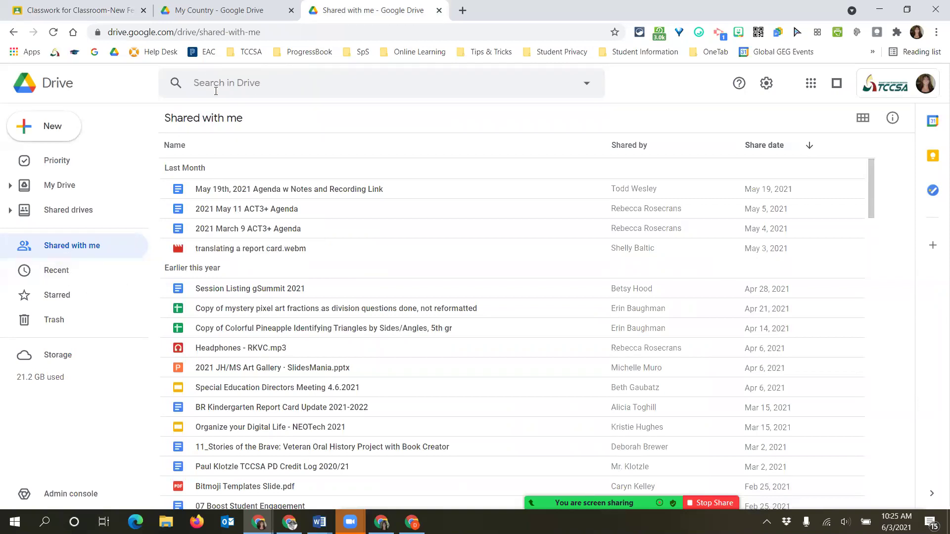
{"action": "left_click", "coordinate": [230, 84]}
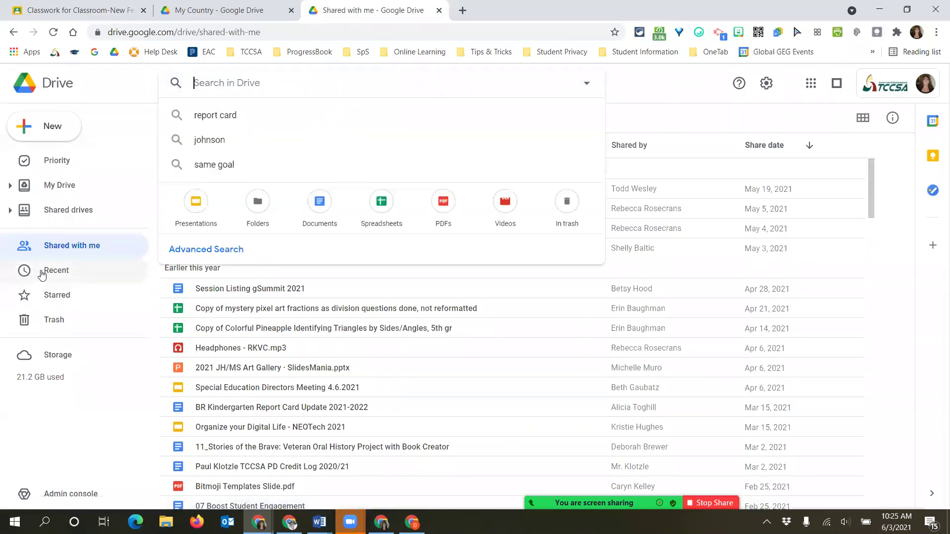
{"action": "left_click", "coordinate": [220, 11]}
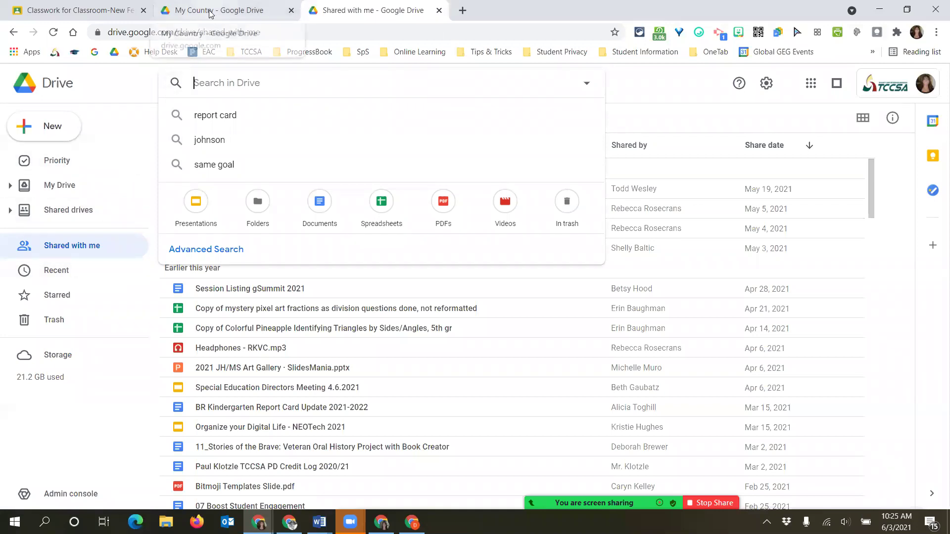
Step: Back in Classroom, expand the My Country assignment and open its student work overview
{"action": "left_click", "coordinate": [78, 9]}
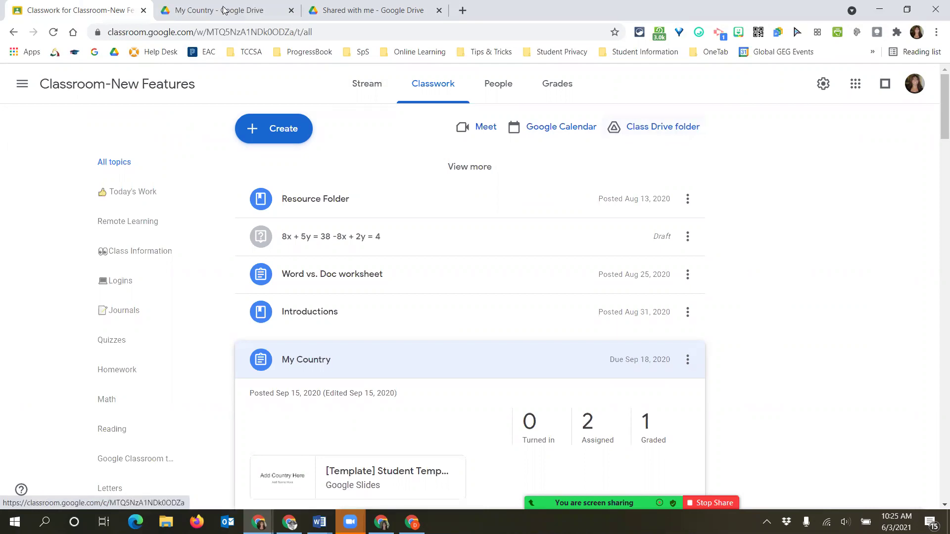
{"action": "left_click", "coordinate": [323, 368]}
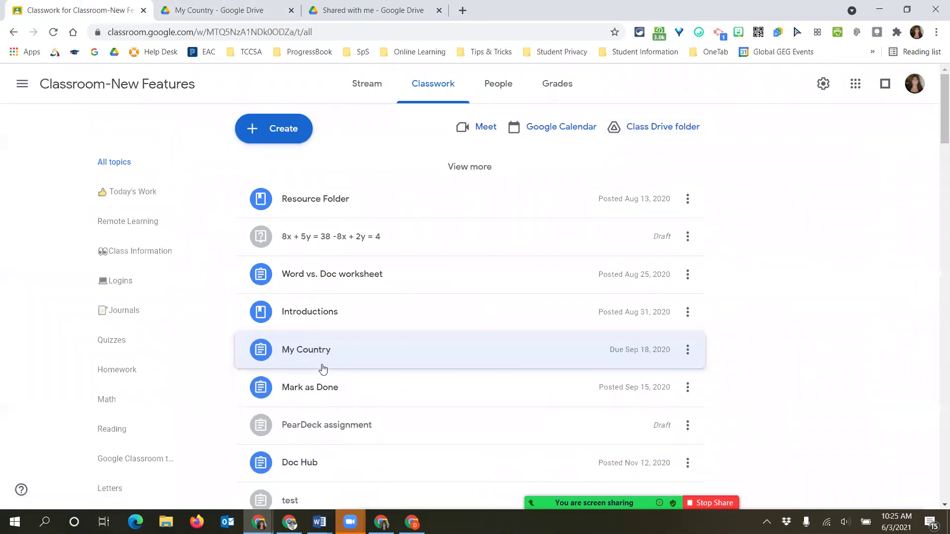
{"action": "left_click", "coordinate": [325, 354]}
{"action": "scroll", "coordinate": [294, 400], "scroll_direction": "down", "scroll_amount": 3}
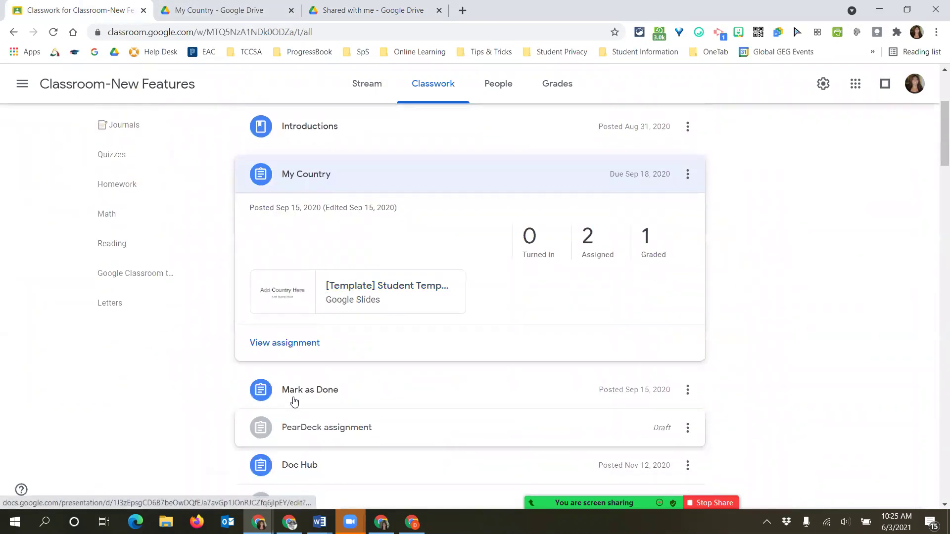
{"action": "left_click", "coordinate": [299, 347]}
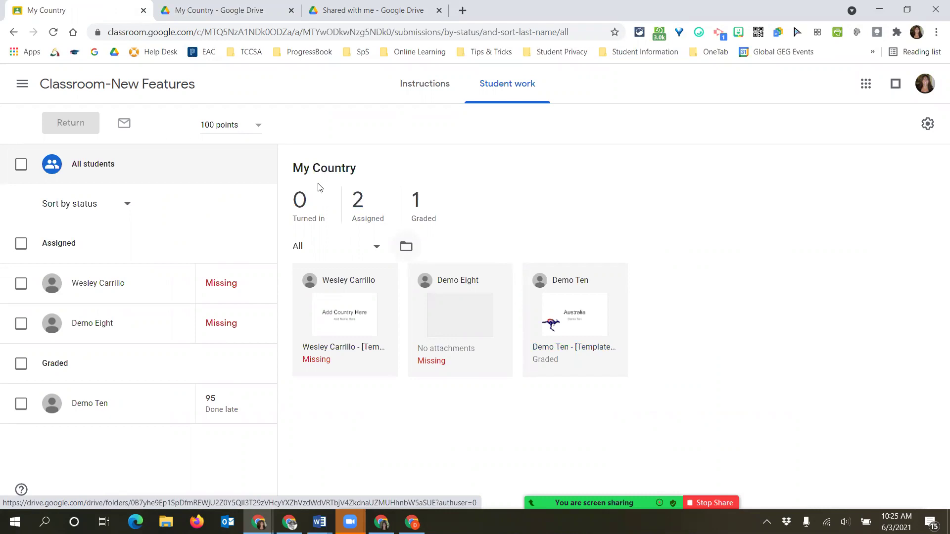
Step: Leave the student work overview and return to the start of the Classroom-New Features classwork list
{"action": "left_click", "coordinate": [101, 85]}
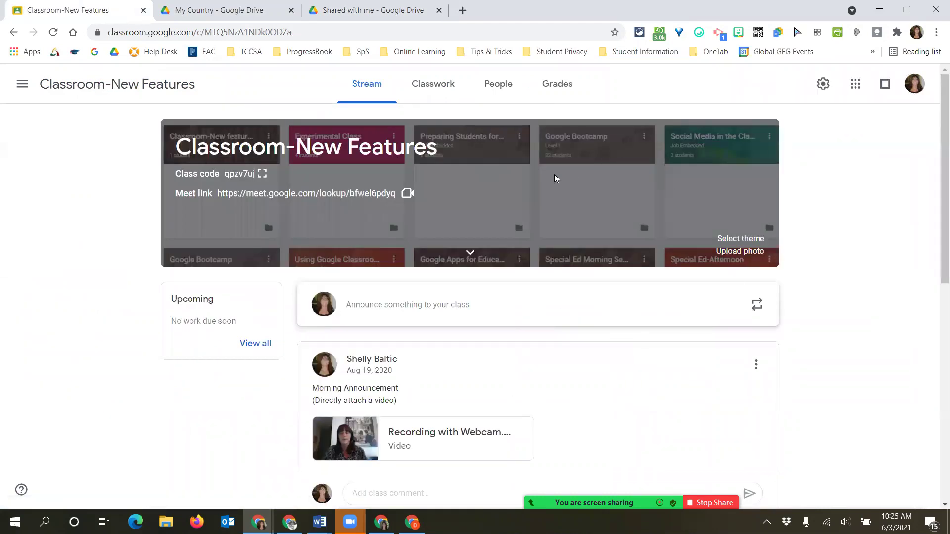
{"action": "left_click", "coordinate": [432, 84]}
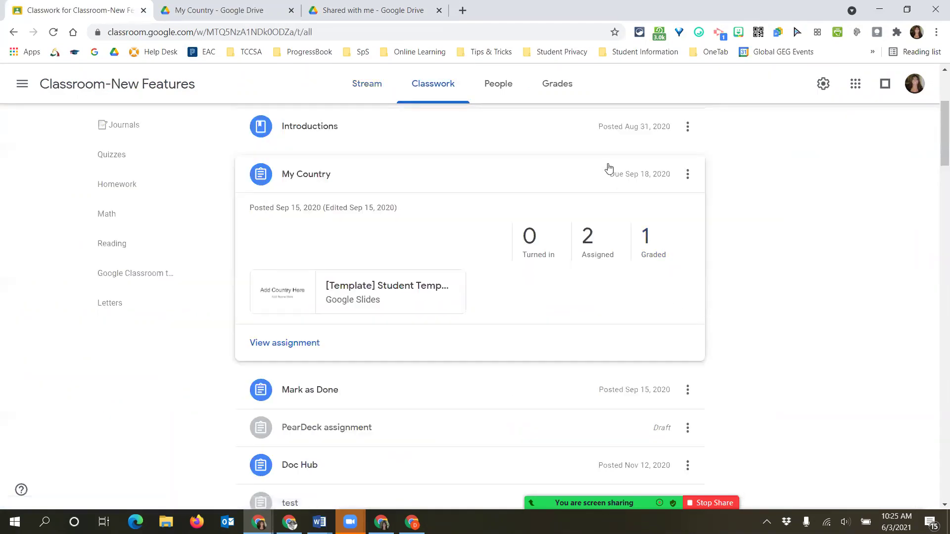
{"action": "scroll", "coordinate": [537, 201], "scroll_direction": "up", "scroll_amount": 4}
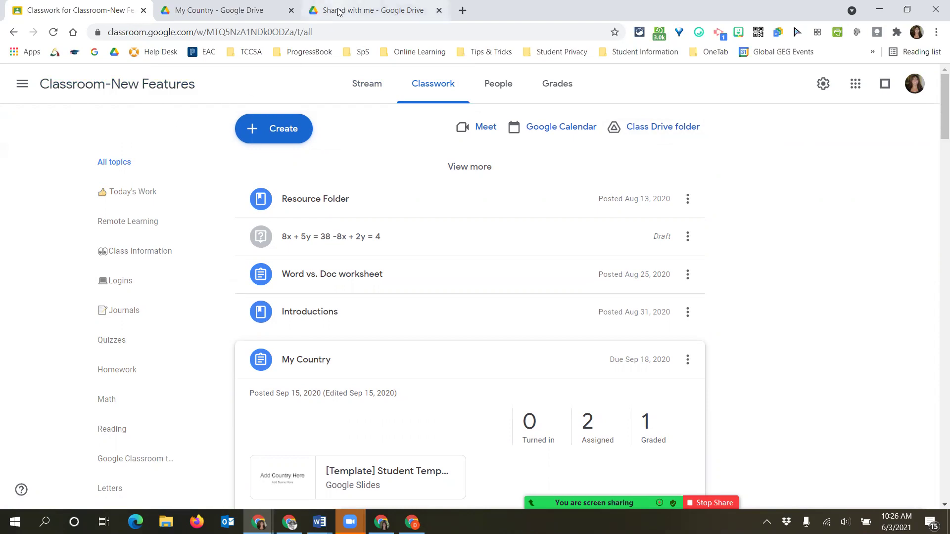
Step: Switch to Google Drive, look through My Drive, and open the Classroom folder
{"action": "key", "text": "ctrl+3"}
{"action": "left_click", "coordinate": [56, 189]}
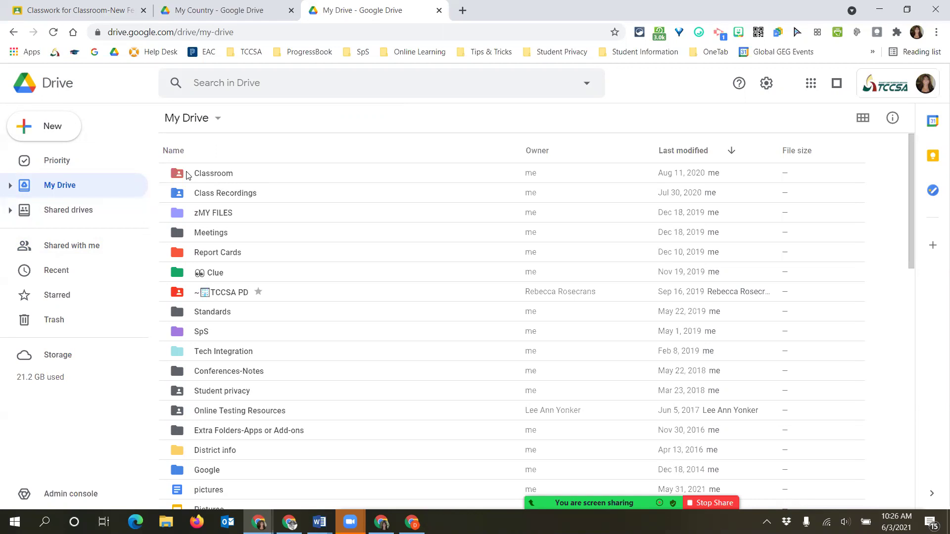
{"action": "scroll", "coordinate": [218, 262], "scroll_direction": "down", "scroll_amount": 5}
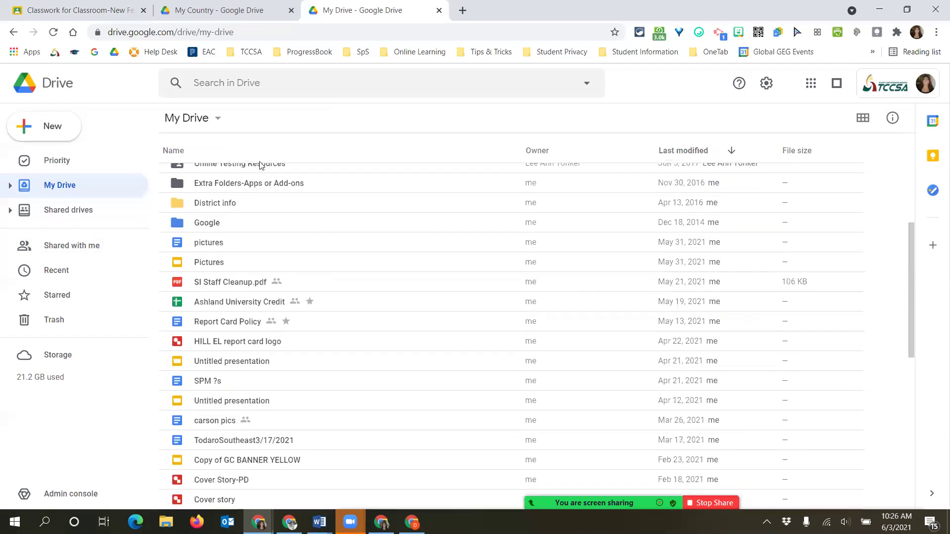
{"action": "scroll", "coordinate": [253, 416], "scroll_direction": "up", "scroll_amount": 5}
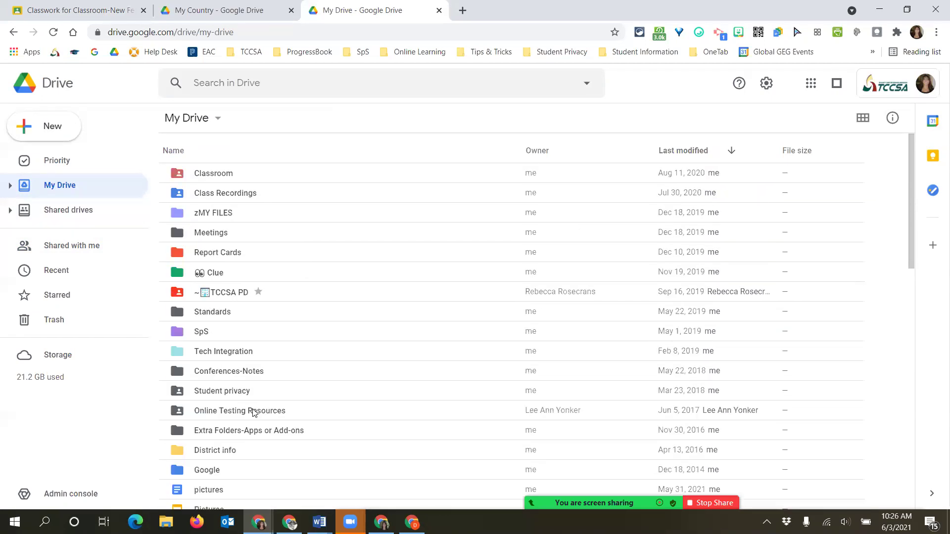
{"action": "double_click", "coordinate": [218, 175]}
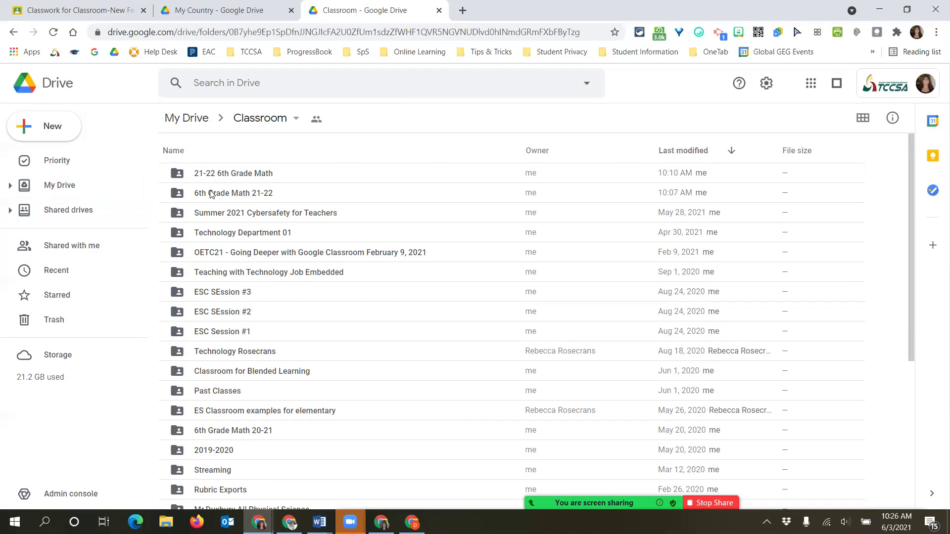
Step: Review the class folders and move the 6th Grade Math 21-22 folder to the trash
{"action": "scroll", "coordinate": [246, 291], "scroll_direction": "down", "scroll_amount": 5}
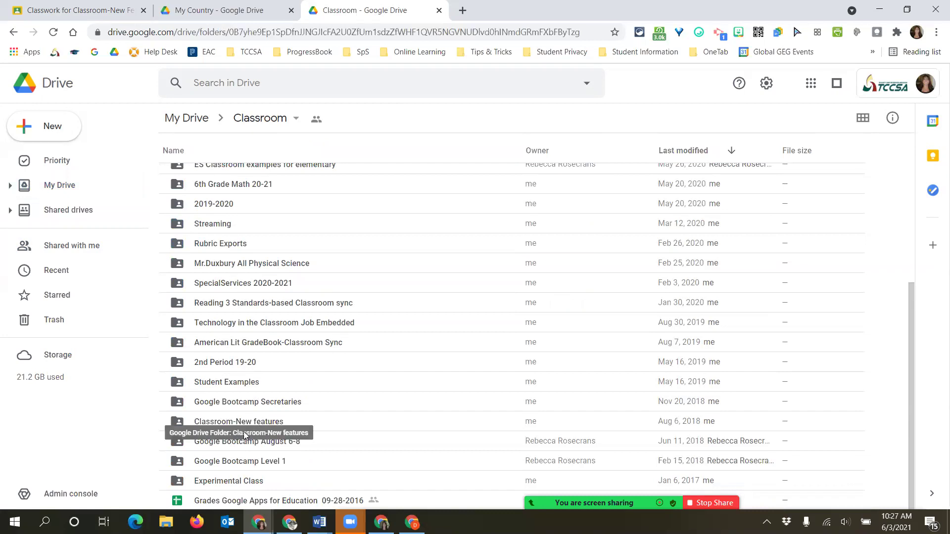
{"action": "scroll", "coordinate": [251, 428], "scroll_direction": "up", "scroll_amount": 4}
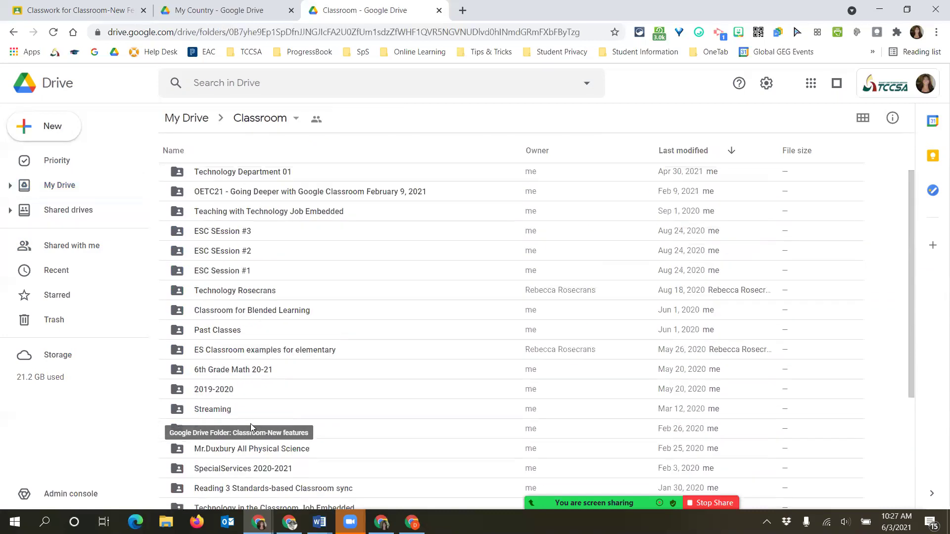
{"action": "scroll", "coordinate": [251, 428], "scroll_direction": "up", "scroll_amount": 2}
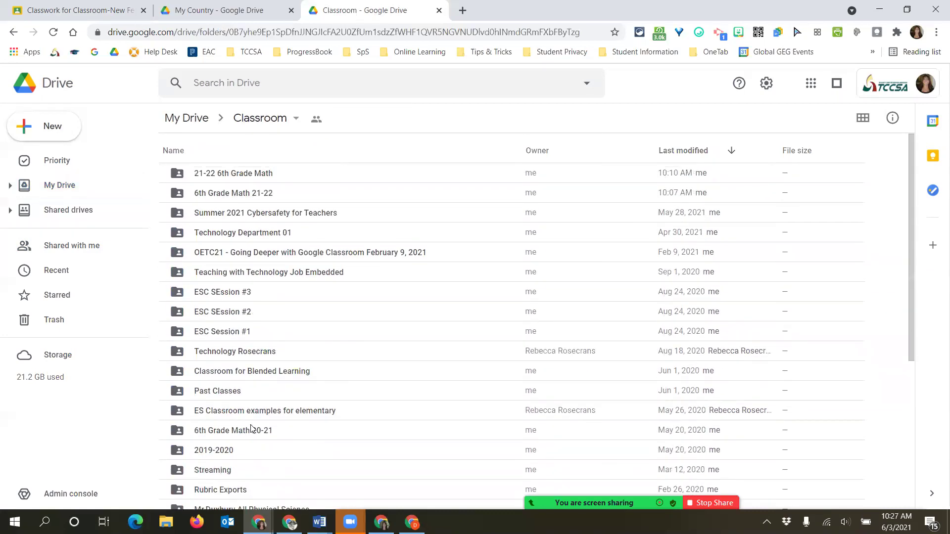
{"action": "left_click", "coordinate": [222, 194]}
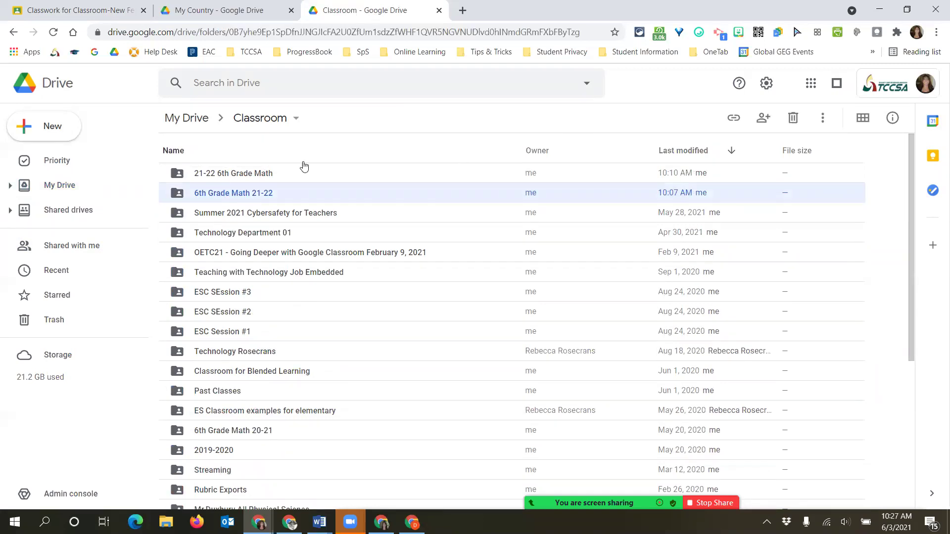
{"action": "left_click", "coordinate": [794, 119]}
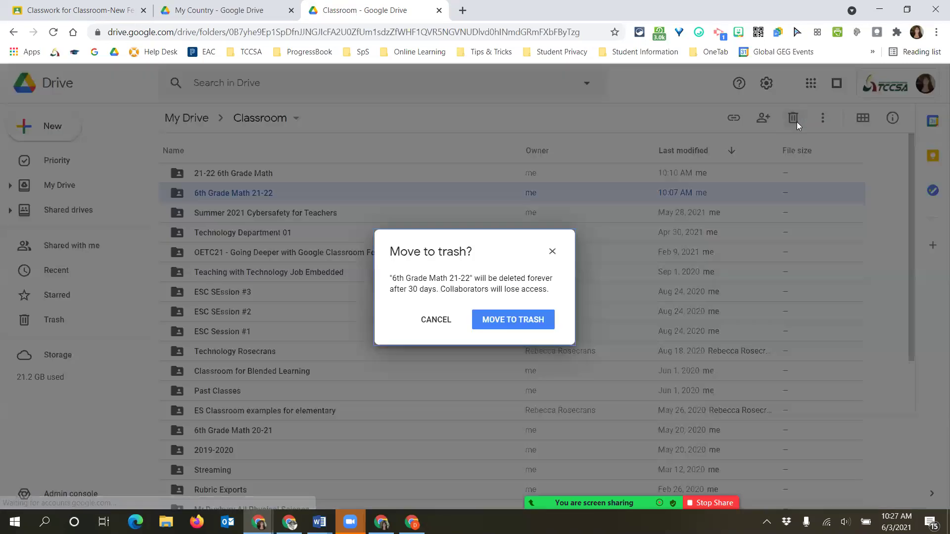
{"action": "left_click", "coordinate": [525, 325]}
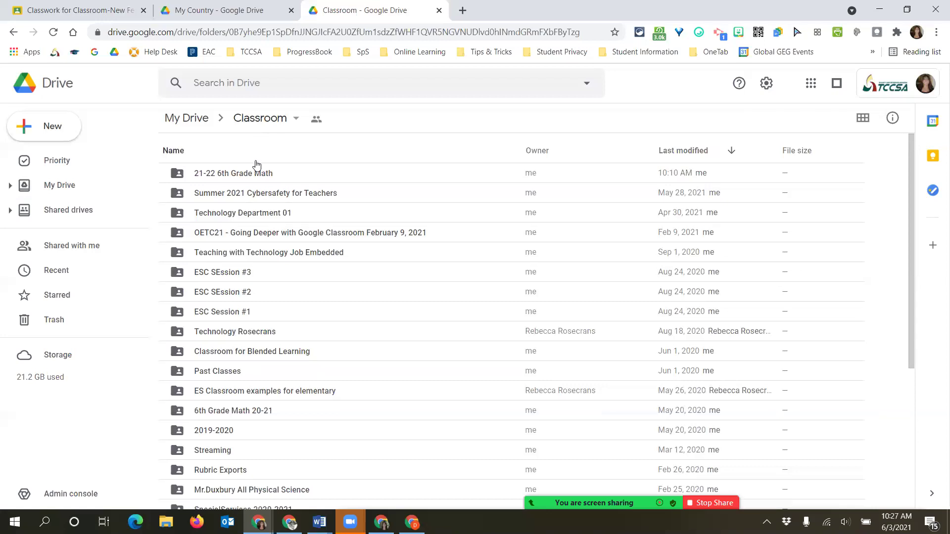
Step: Create a new folder named 20-21 inside the Classroom folder
{"action": "left_click", "coordinate": [43, 129]}
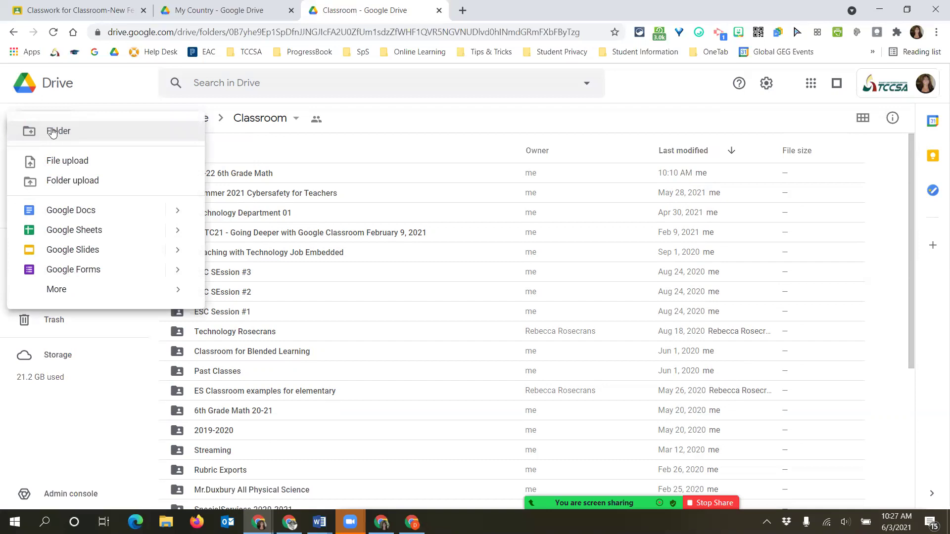
{"action": "left_click", "coordinate": [53, 131]}
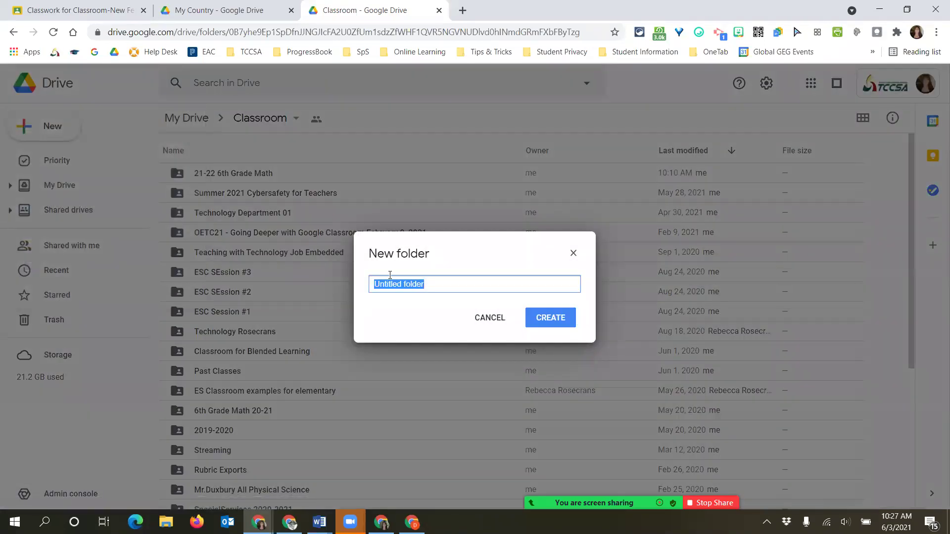
{"action": "type", "text": "2-="}
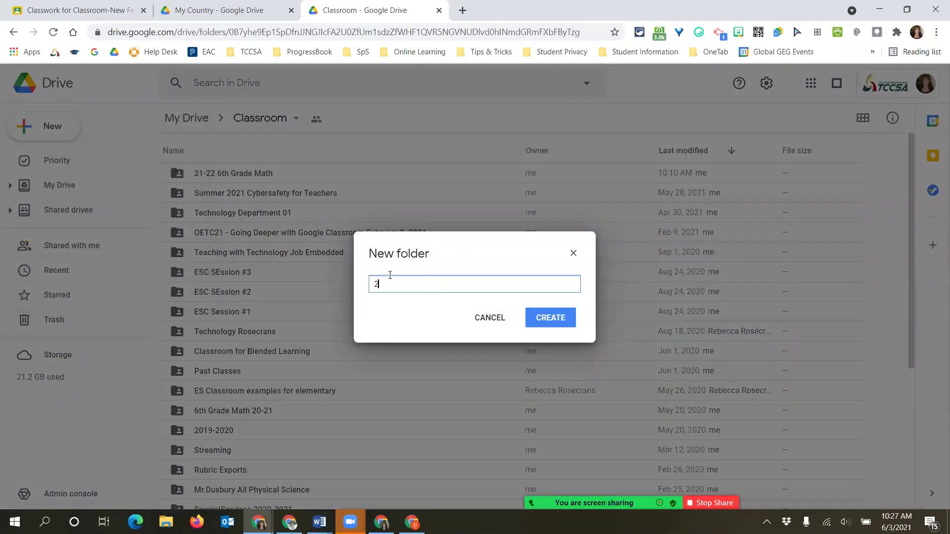
{"action": "key", "text": "BackSpace"}
{"action": "type", "text": "-21"}
{"action": "key", "text": "Left"}
{"action": "key", "text": "Left"}
{"action": "key", "text": "BackSpace"}
{"action": "left_click", "coordinate": [379, 285]}
{"action": "type", "text": "0"}
{"action": "left_click", "coordinate": [403, 285]}
{"action": "left_click", "coordinate": [546, 322]}
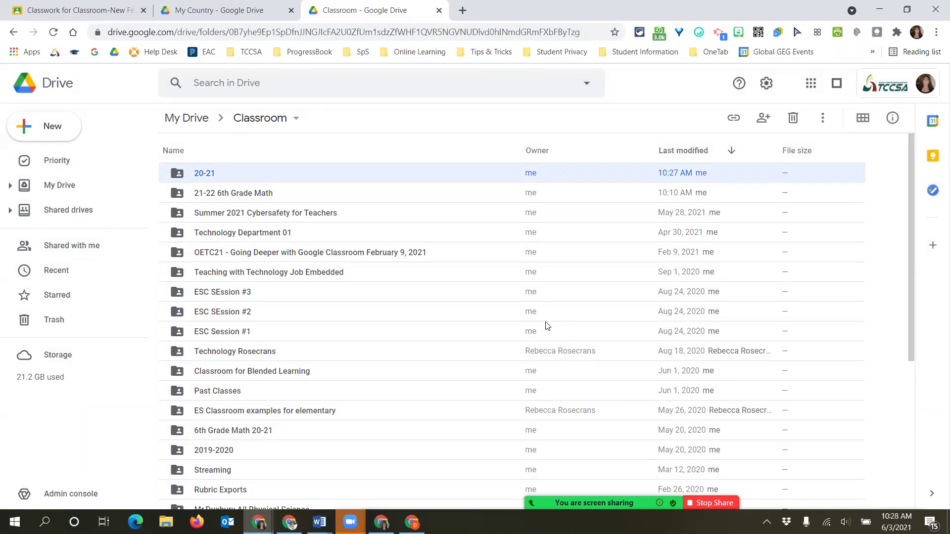
Step: Move the ESC SEssion #3 folder into the 20-21 folder and accept the access change
{"action": "left_click_drag", "start_coordinate": [181, 297], "coordinate": [191, 170]}
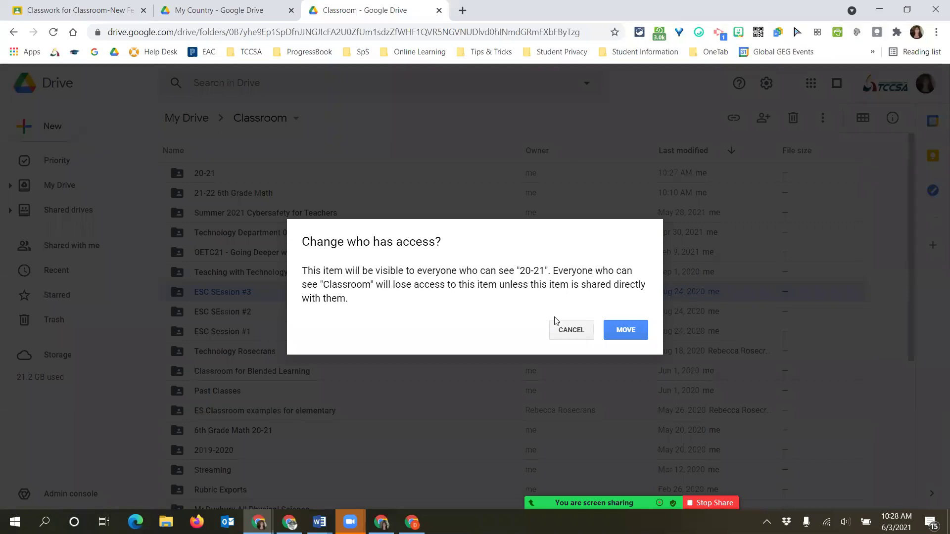
{"action": "left_click", "coordinate": [626, 331]}
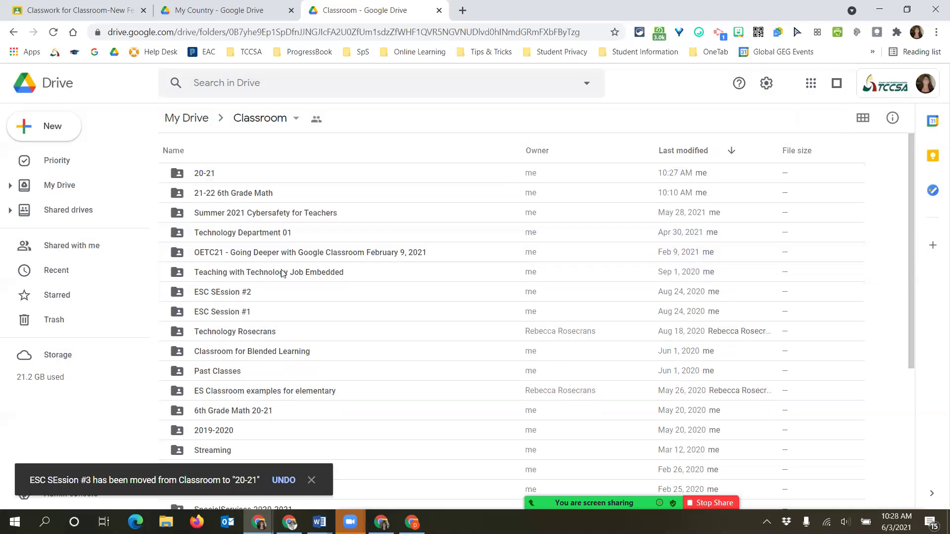
{"action": "left_click", "coordinate": [208, 297]}
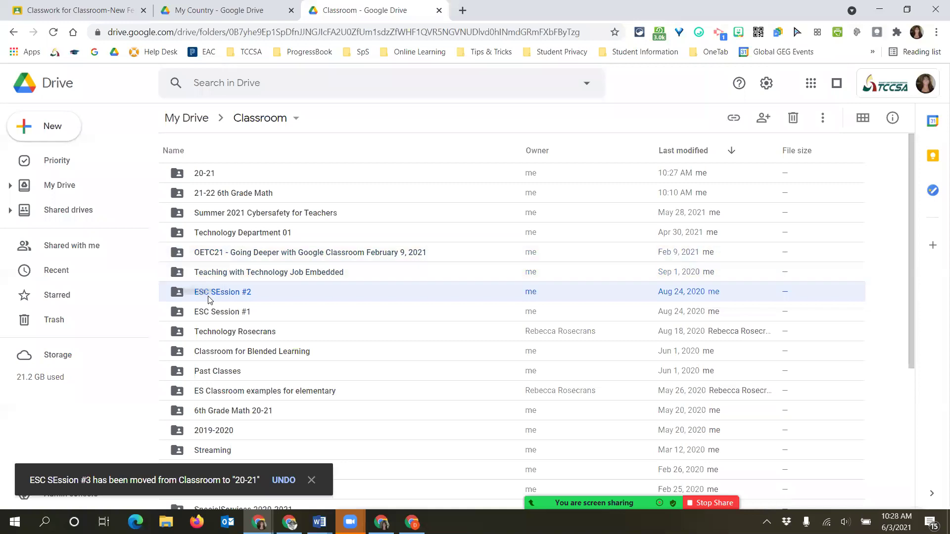
{"action": "left_click", "coordinate": [198, 312], "text": "ctrl"}
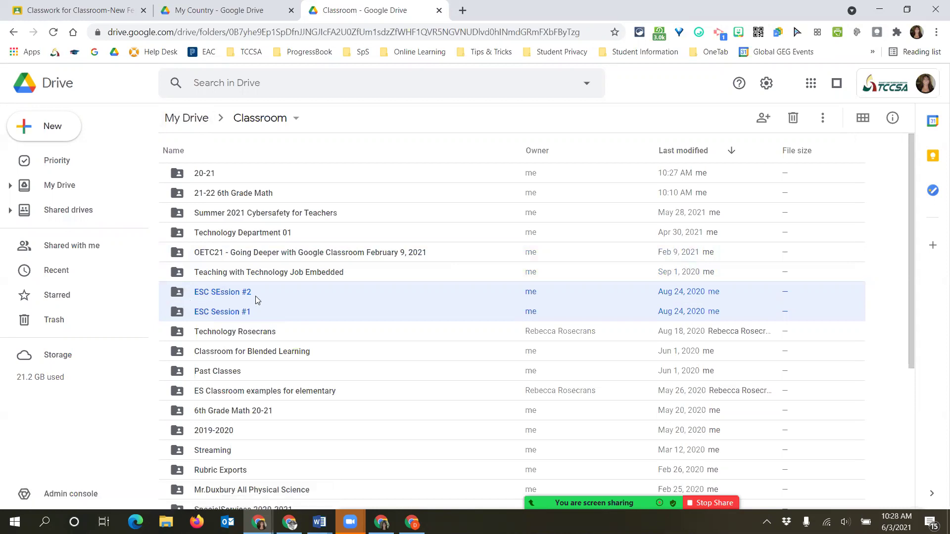
{"action": "left_click_drag", "start_coordinate": [279, 290], "coordinate": [190, 292]}
{"action": "left_click", "coordinate": [190, 292]}
{"action": "mouse_move", "coordinate": [275, 297]}
{"action": "left_mouse_down"}
{"action": "mouse_move", "coordinate": [274, 317]}
{"action": "mouse_move", "coordinate": [265, 289]}
{"action": "left_mouse_up"}
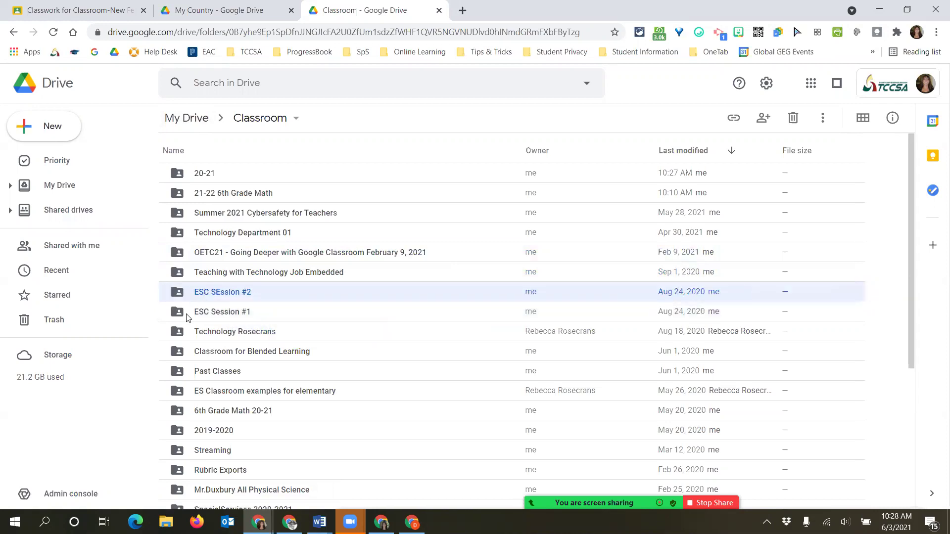
{"action": "left_click", "coordinate": [152, 297]}
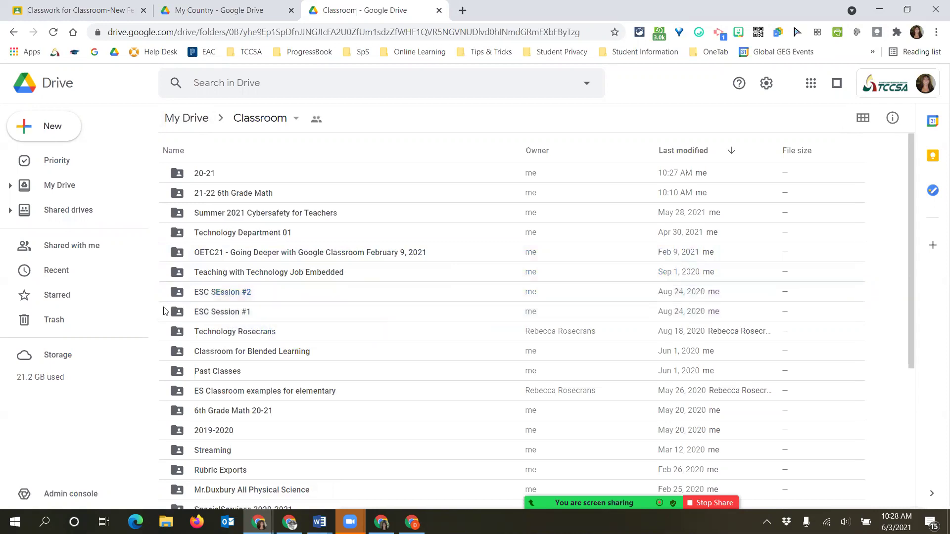
Step: Move the ESC SEssion #2 and ESC Session #1 folders together into the 20-21 folder and accept the access change
{"action": "left_click", "coordinate": [196, 299]}
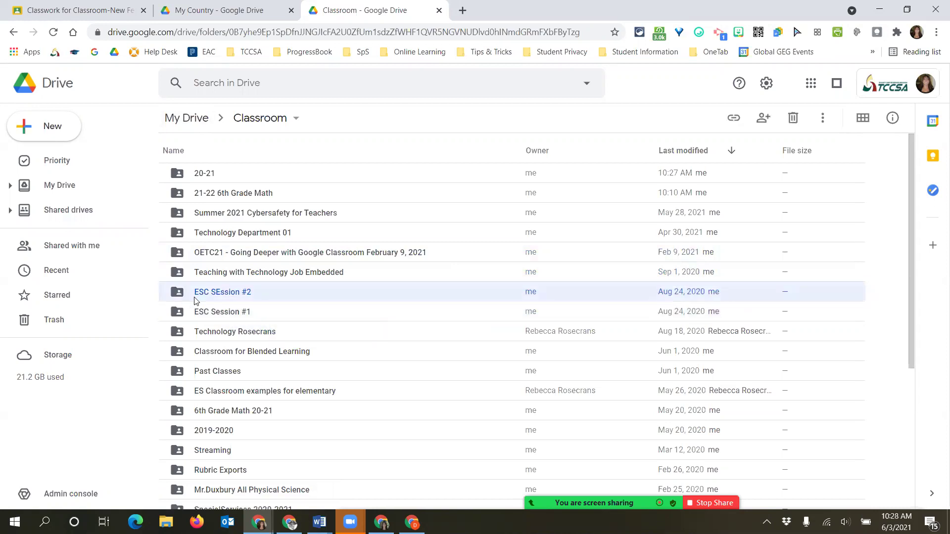
{"action": "left_click", "coordinate": [273, 312]}
{"action": "left_click", "coordinate": [271, 295], "text": "shift"}
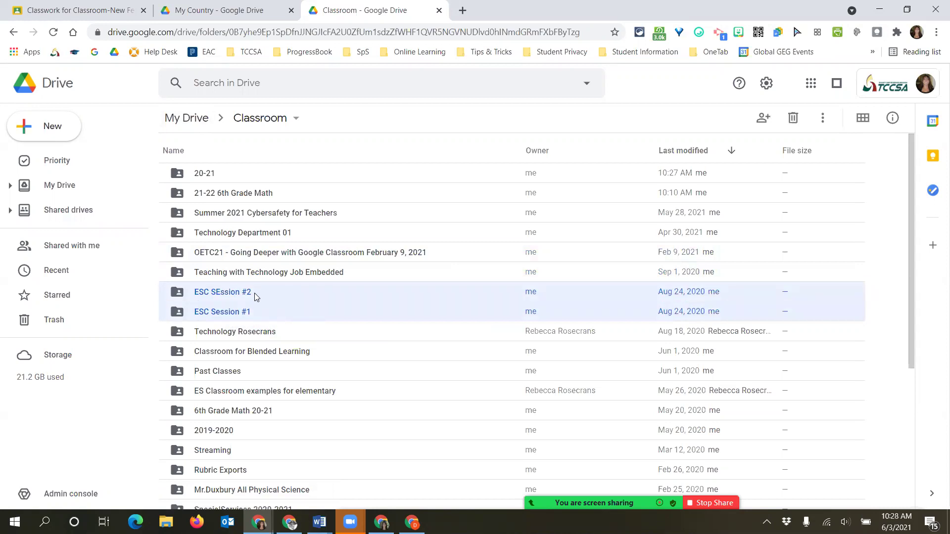
{"action": "left_click_drag", "start_coordinate": [257, 293], "coordinate": [188, 172]}
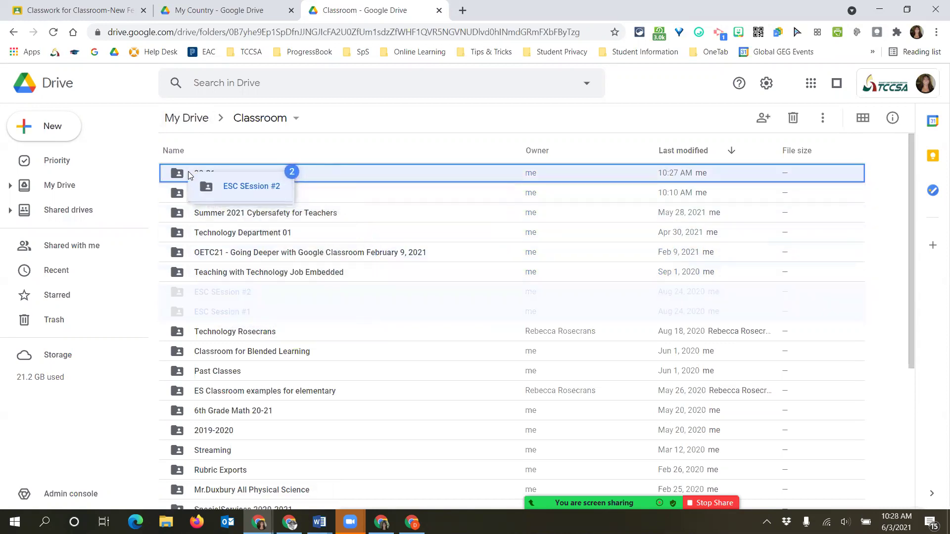
{"action": "left_click_drag", "start_coordinate": [189, 172], "coordinate": [188, 171]}
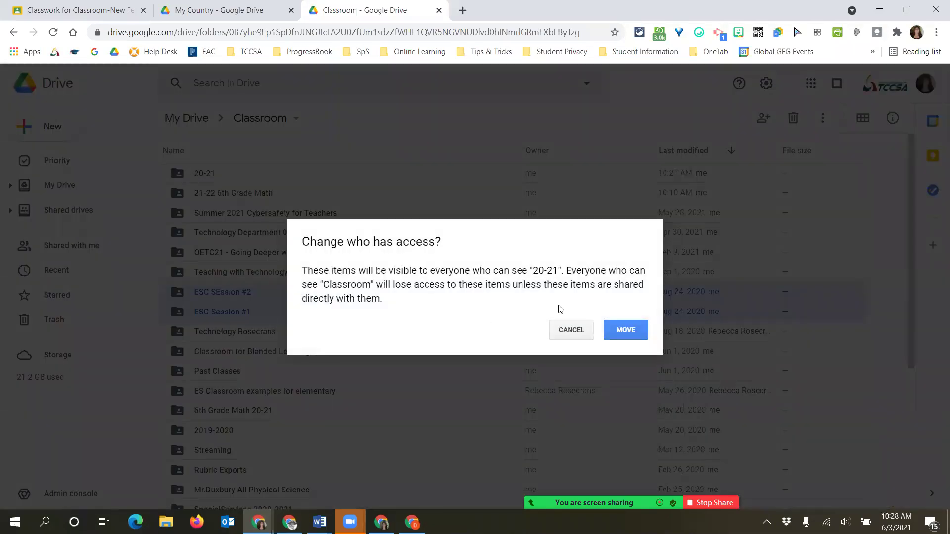
{"action": "left_click", "coordinate": [632, 332]}
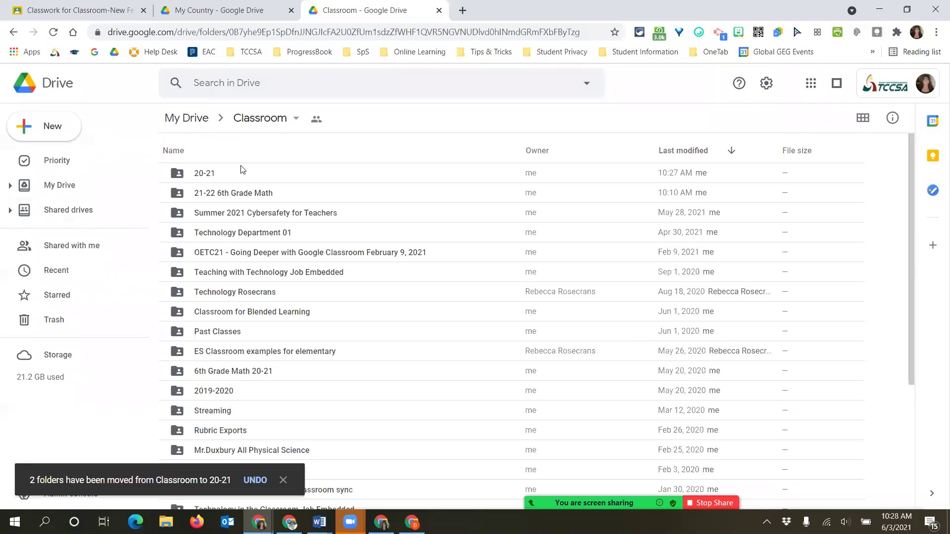
Step: Move the 21-22 6th Grade Math folder to the trash
{"action": "left_click", "coordinate": [242, 193]}
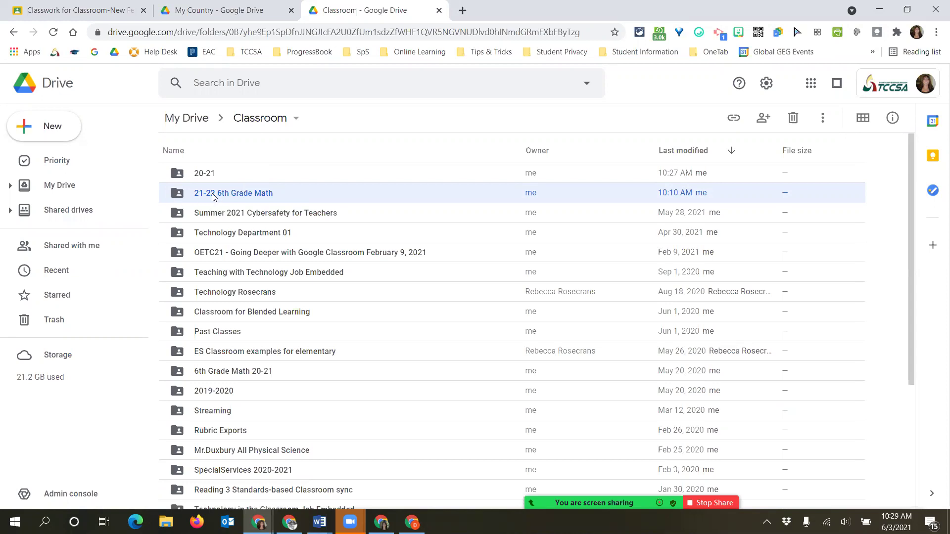
{"action": "left_click", "coordinate": [793, 118]}
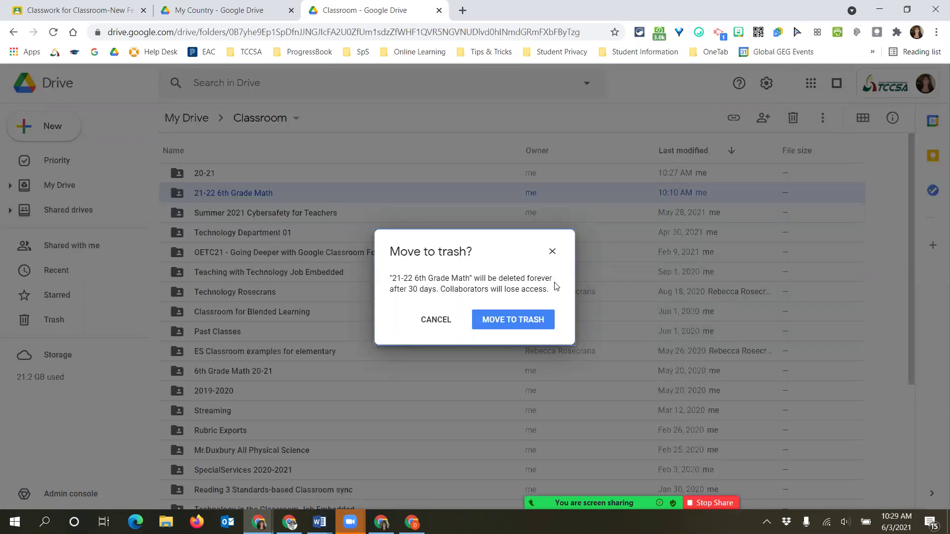
{"action": "left_click", "coordinate": [514, 326]}
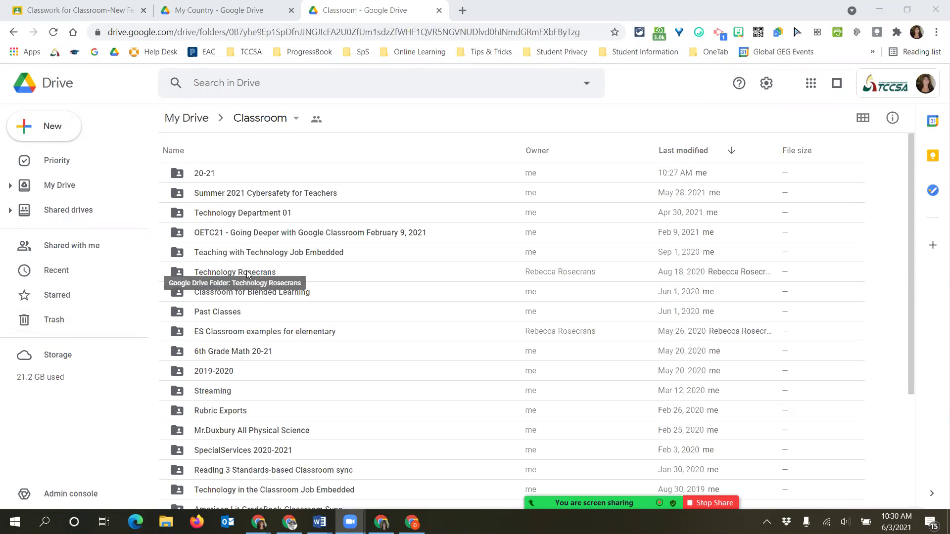
Step: Look inside the Summer 2021 Cybersafety for Teachers folder and return to the Classroom folder
{"action": "left_click", "coordinate": [227, 200]}
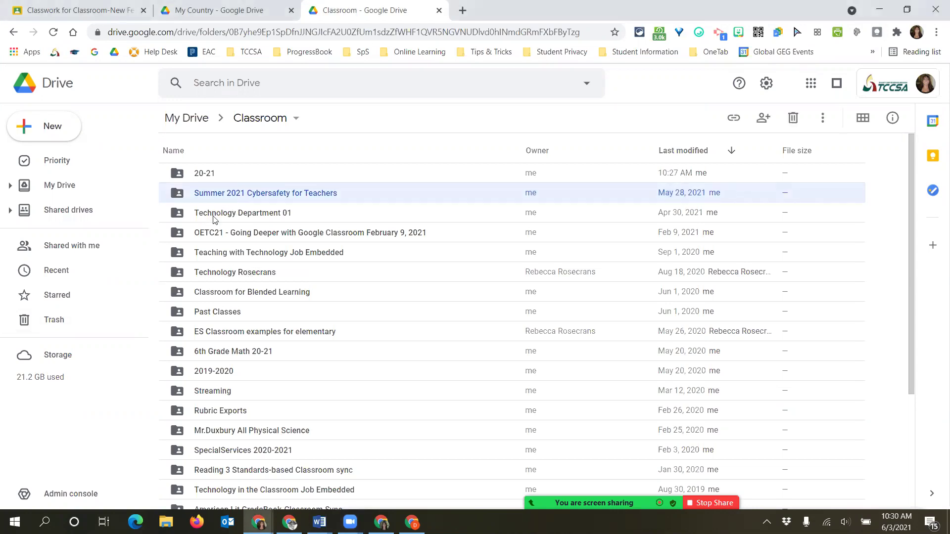
{"action": "double_click", "coordinate": [219, 194]}
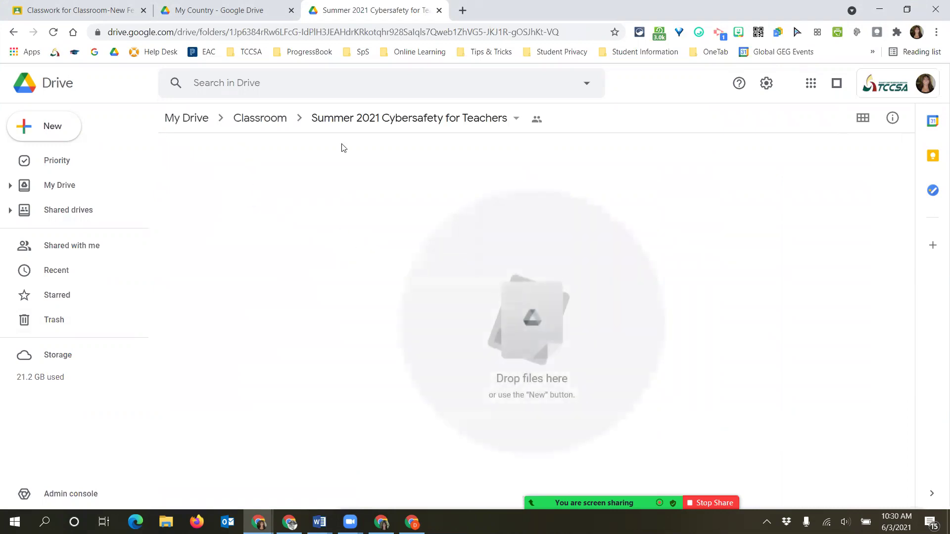
{"action": "left_click", "coordinate": [257, 123]}
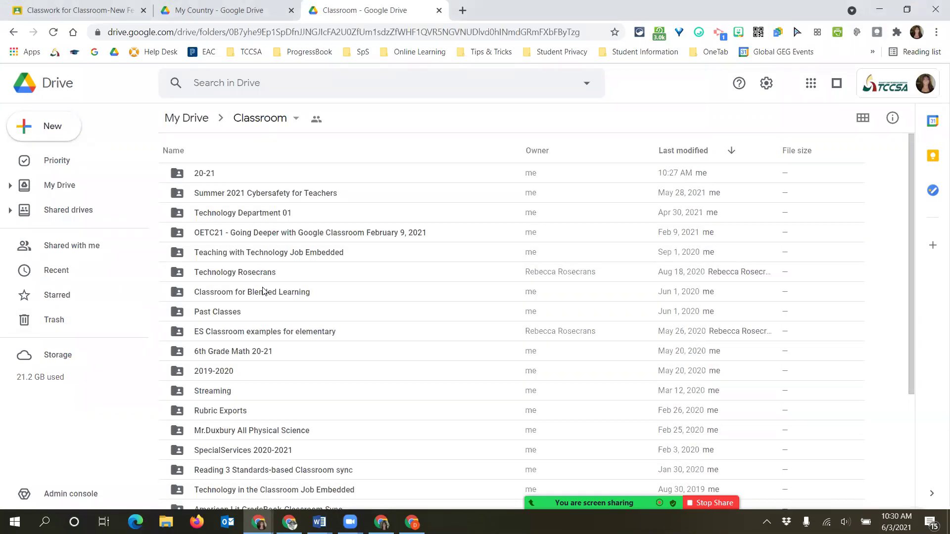
Step: Open the Classroom-New features folder and look inside its My Country assignment folder
{"action": "scroll", "coordinate": [264, 292], "scroll_direction": "down", "scroll_amount": 3}
{"action": "scroll", "coordinate": [264, 291], "scroll_direction": "down", "scroll_amount": 1}
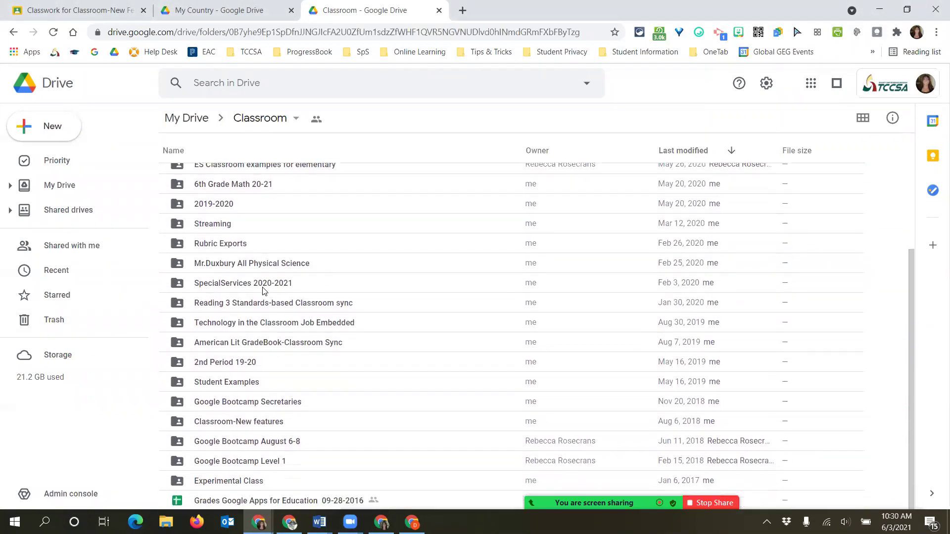
{"action": "left_click", "coordinate": [245, 428]}
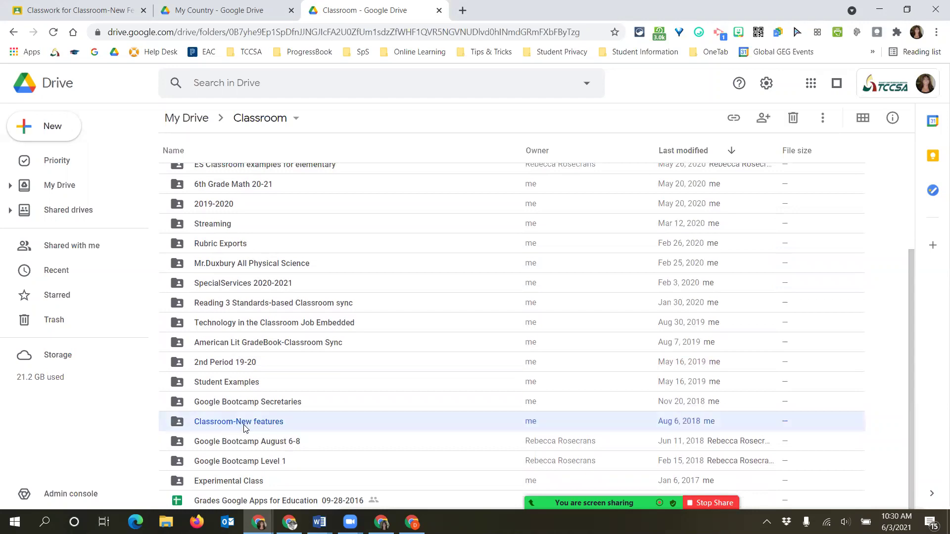
{"action": "double_click", "coordinate": [244, 429]}
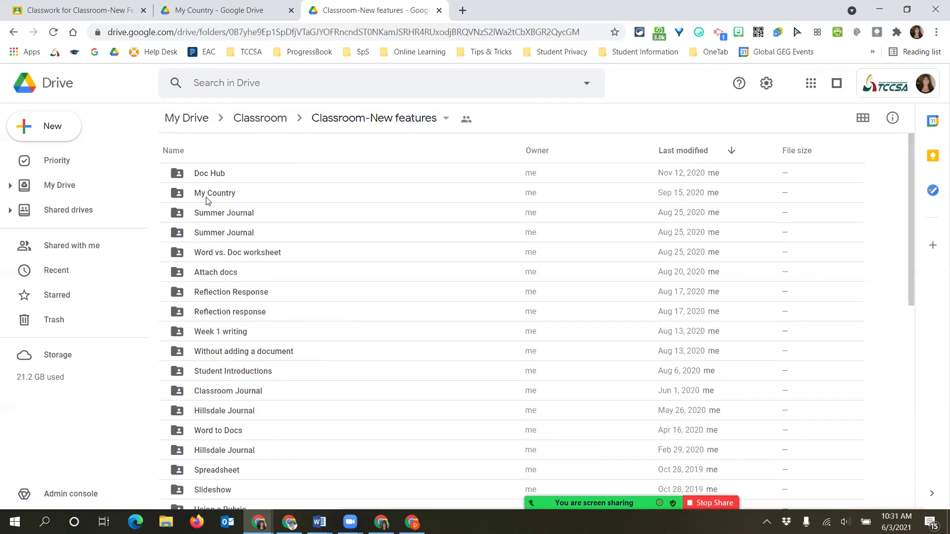
{"action": "double_click", "coordinate": [207, 196]}
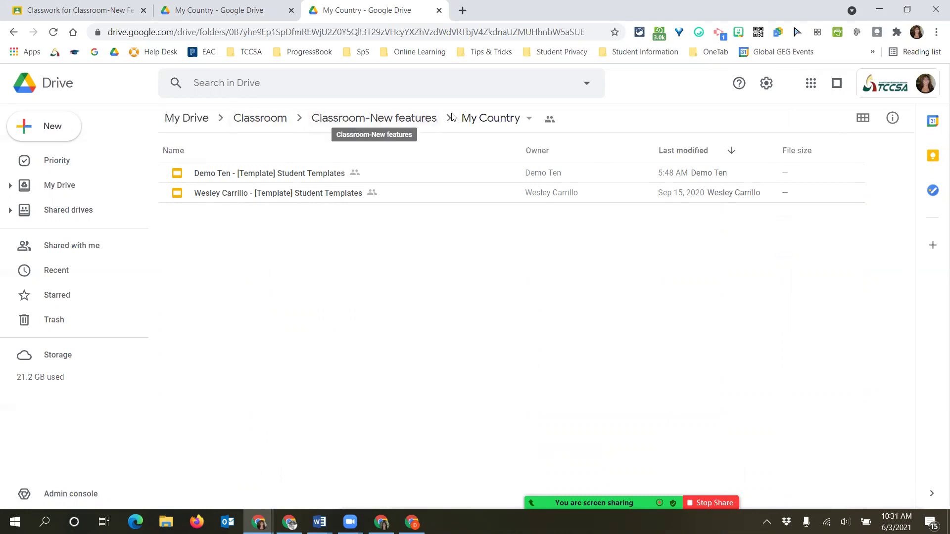
Step: Switch to Google Classroom, open the My Country assignment's student work, and view its linked Drive folder
{"action": "left_click", "coordinate": [75, 11]}
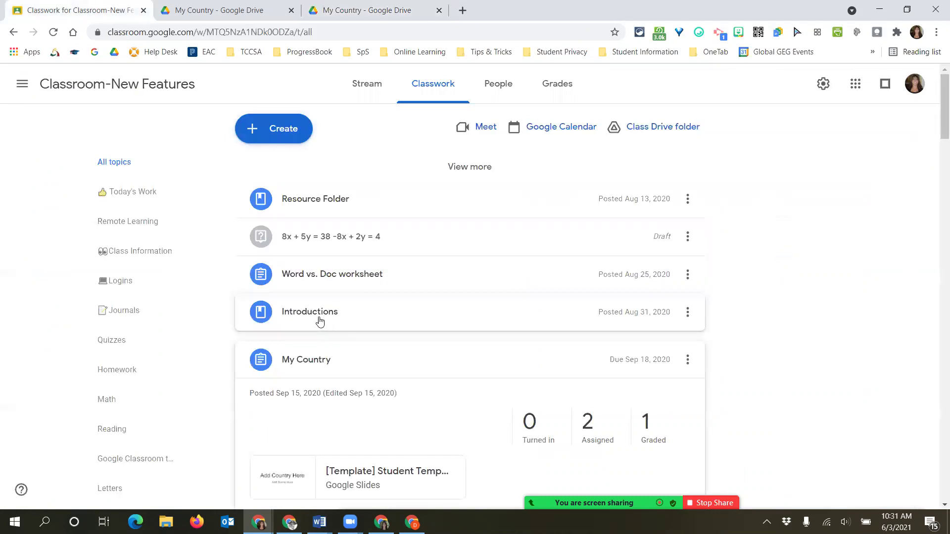
{"action": "left_click", "coordinate": [314, 360]}
{"action": "left_click", "coordinate": [327, 352]}
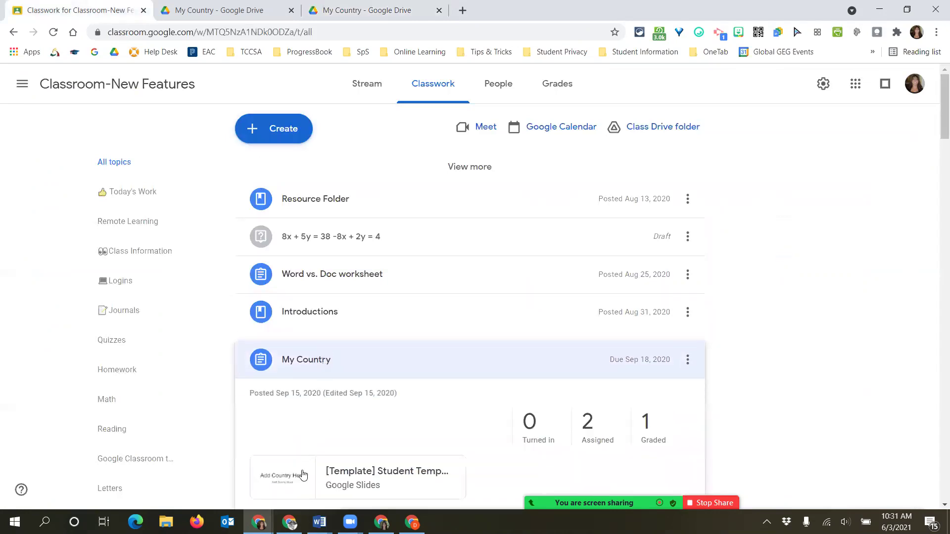
{"action": "scroll", "coordinate": [300, 445], "scroll_direction": "down", "scroll_amount": 5}
{"action": "left_click", "coordinate": [357, 231]}
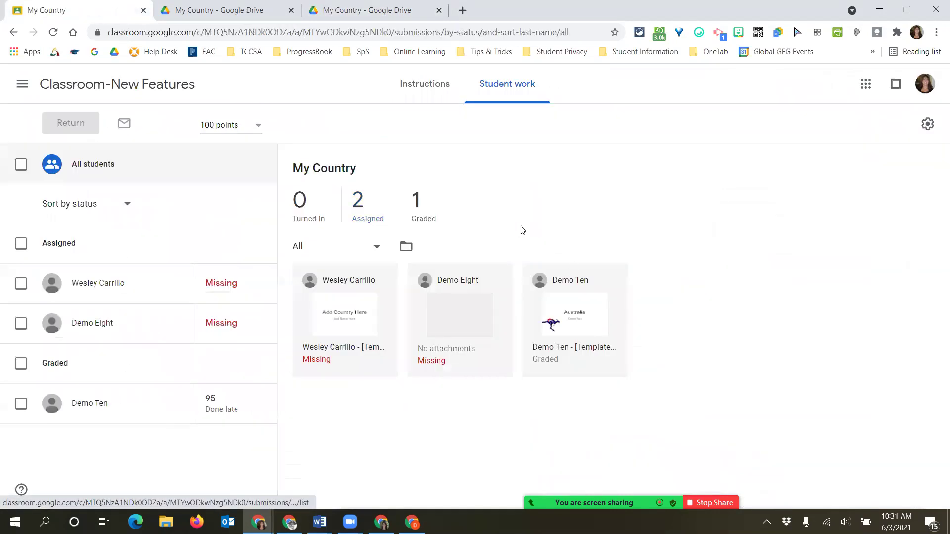
{"action": "left_click", "coordinate": [413, 257]}
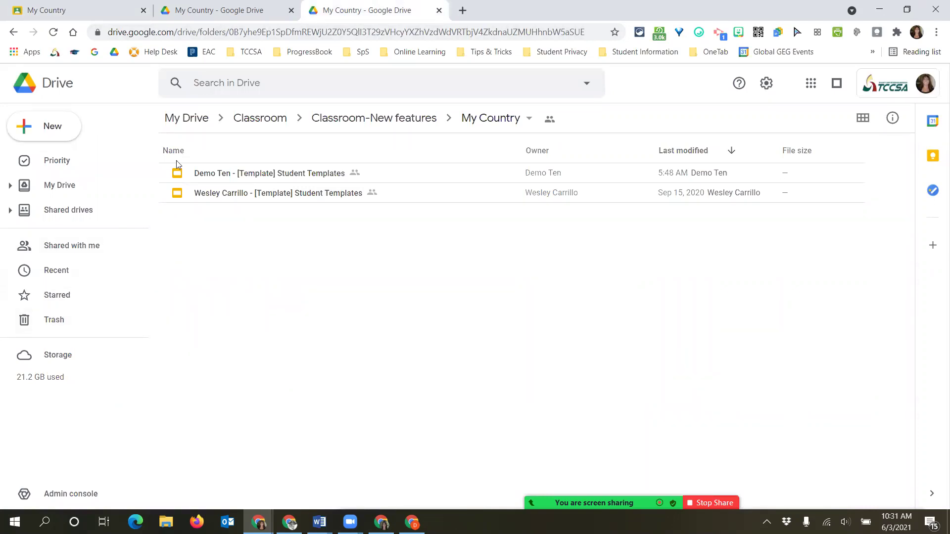
Step: Compare the My Country Drive folder with the assignment's student work and return to the Classroom-New Features class stream
{"action": "left_click", "coordinate": [195, 11]}
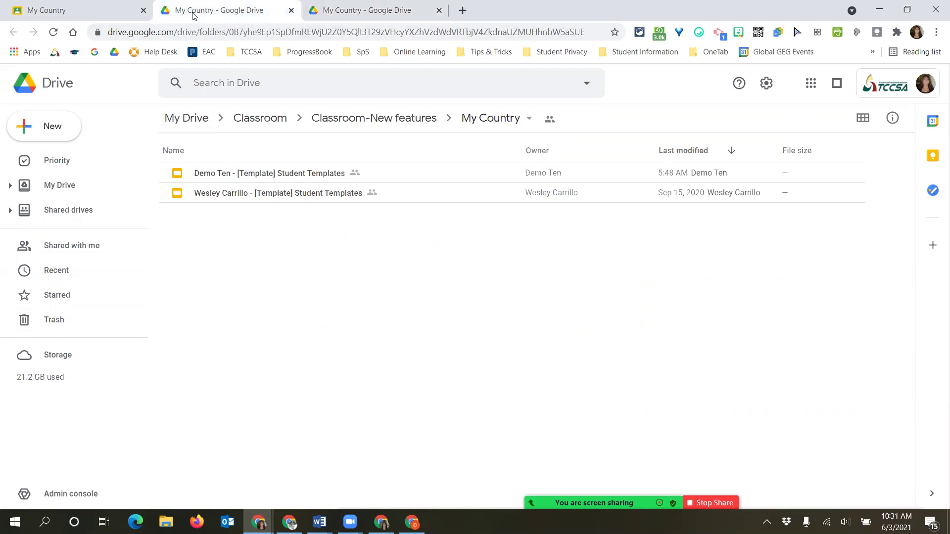
{"action": "left_click", "coordinate": [59, 16]}
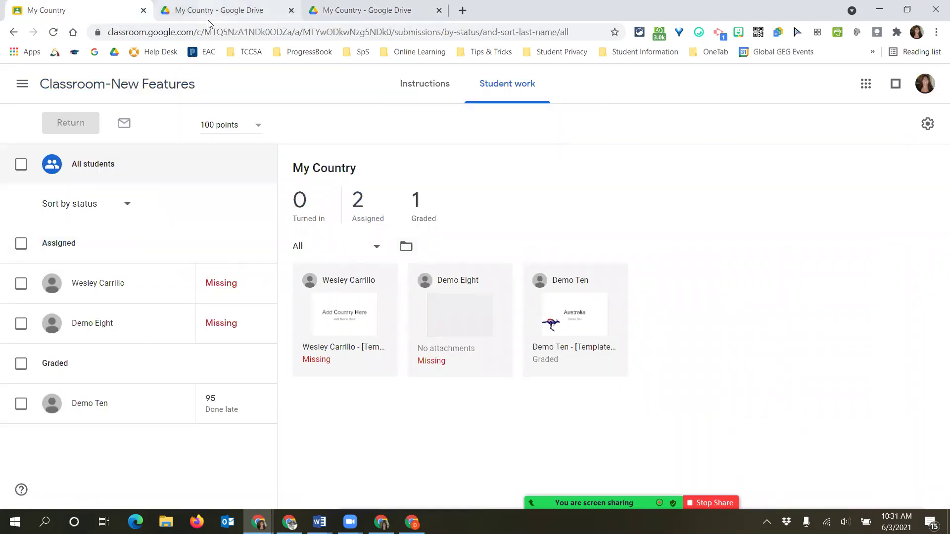
{"action": "left_click", "coordinate": [88, 85]}
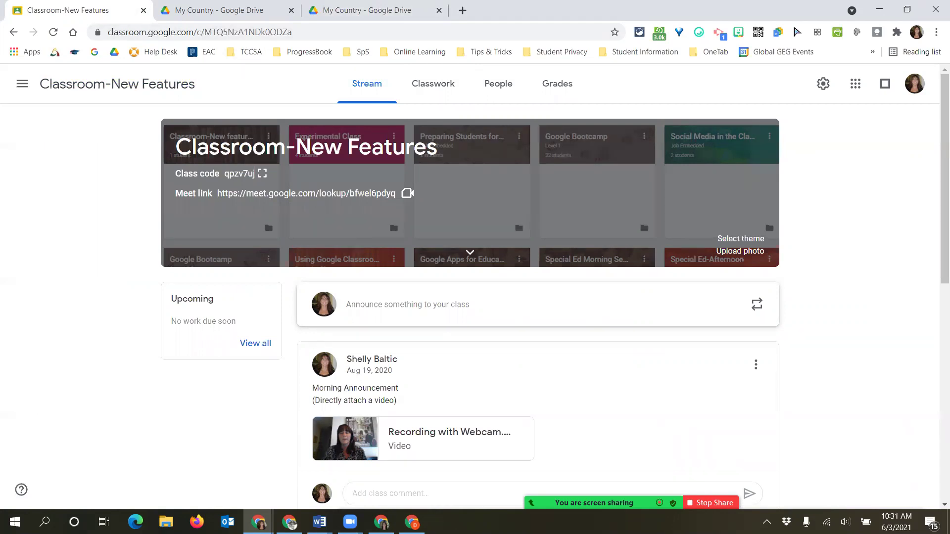
Step: Switch to Google Drive, open the Classroom DO NOT DELETE folder in My Drive, and review its class folders
{"action": "left_click", "coordinate": [208, 10]}
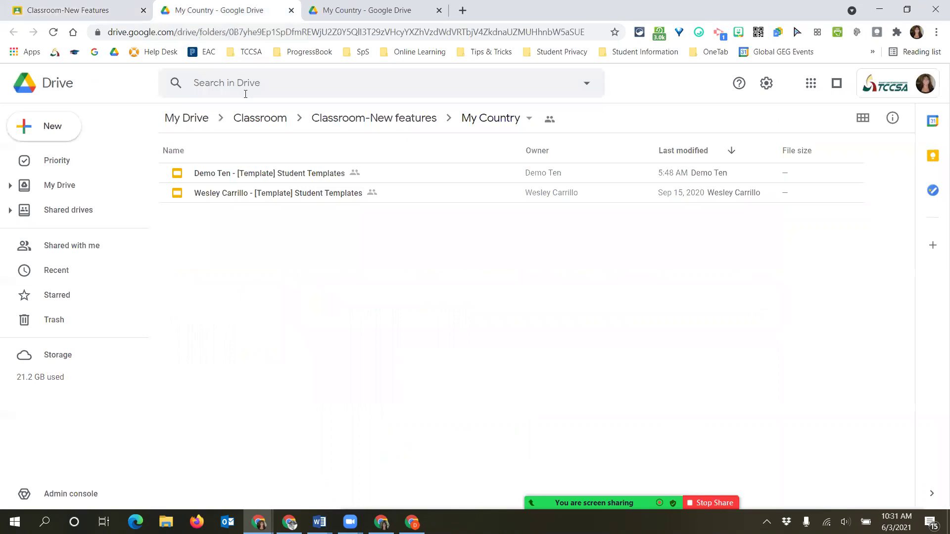
{"action": "left_click", "coordinate": [347, 118]}
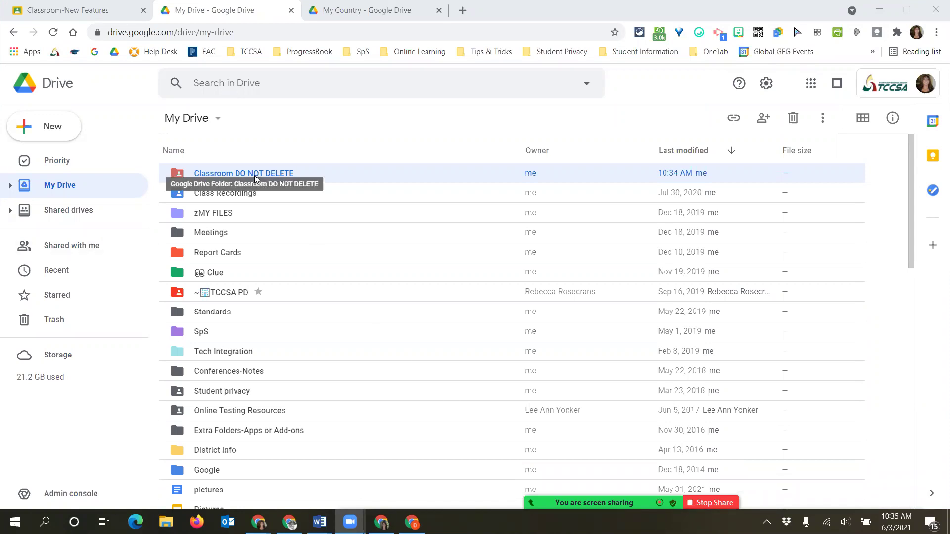
{"action": "double_click", "coordinate": [227, 175]}
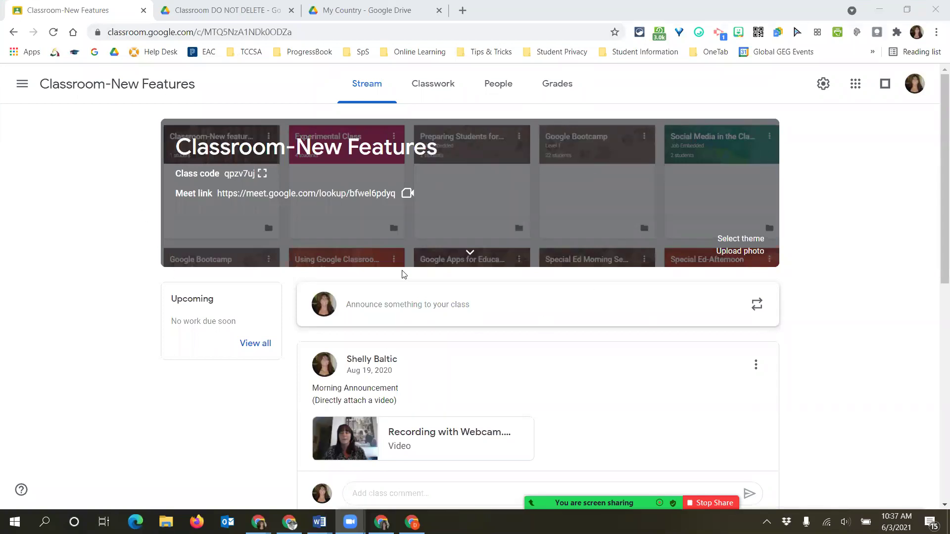
{"action": "left_click", "coordinate": [232, 15]}
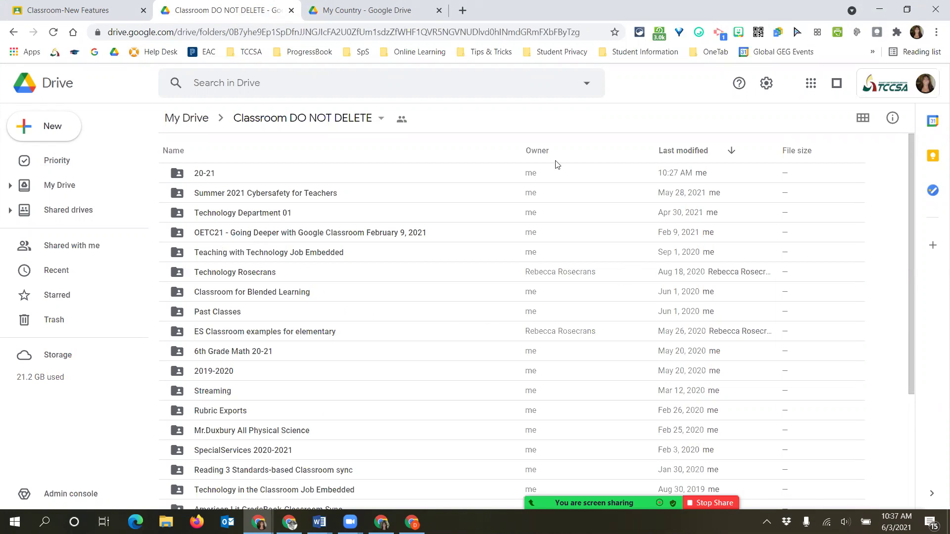
{"action": "scroll", "coordinate": [267, 323], "scroll_direction": "down", "scroll_amount": 4}
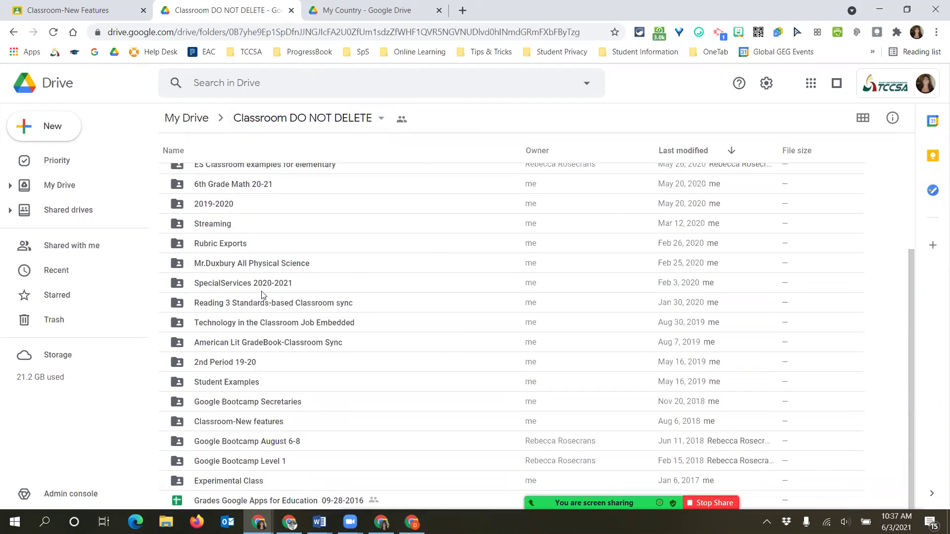
{"action": "scroll", "coordinate": [707, 461], "scroll_direction": "up", "scroll_amount": 4}
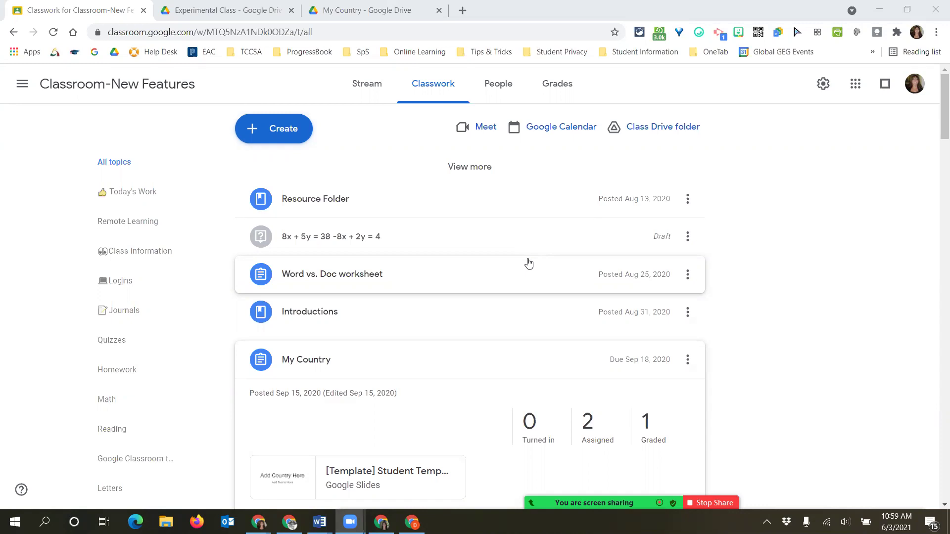
Step: Look over the Classroom-New Features classwork and open the class's Google Calendar
{"action": "scroll", "coordinate": [527, 264], "scroll_direction": "down", "scroll_amount": 1}
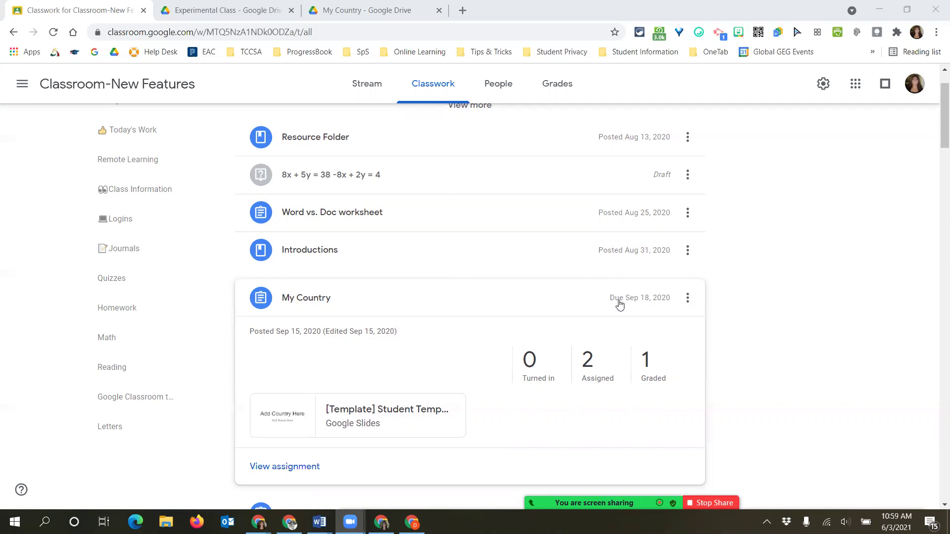
{"action": "scroll", "coordinate": [633, 322], "scroll_direction": "up", "scroll_amount": 2}
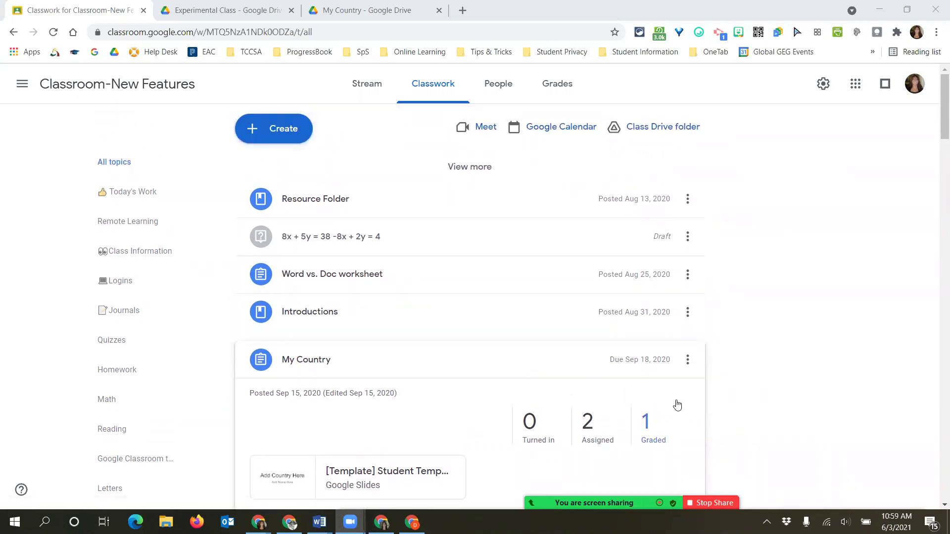
{"action": "left_click", "coordinate": [551, 127]}
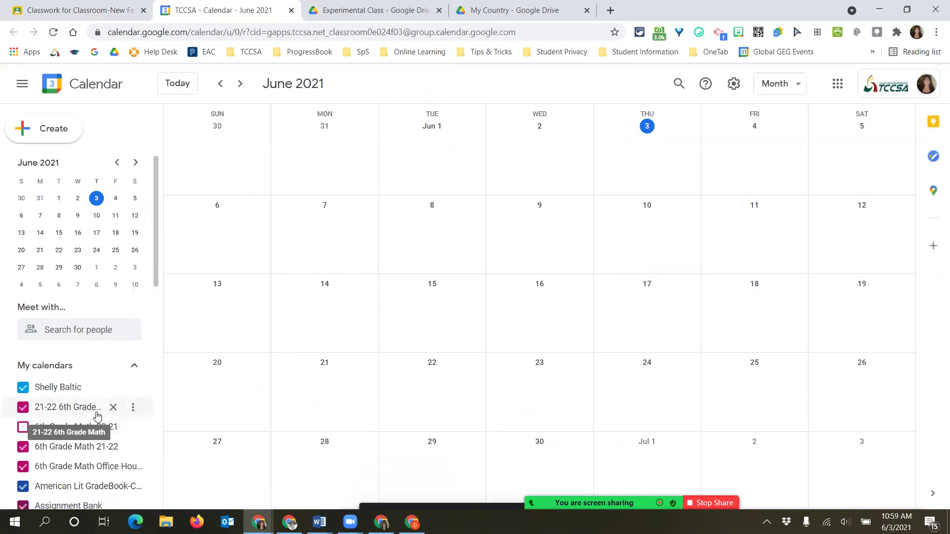
Step: Look over the class calendars listed under My calendars
{"action": "scroll", "coordinate": [98, 415], "scroll_direction": "down", "scroll_amount": 3}
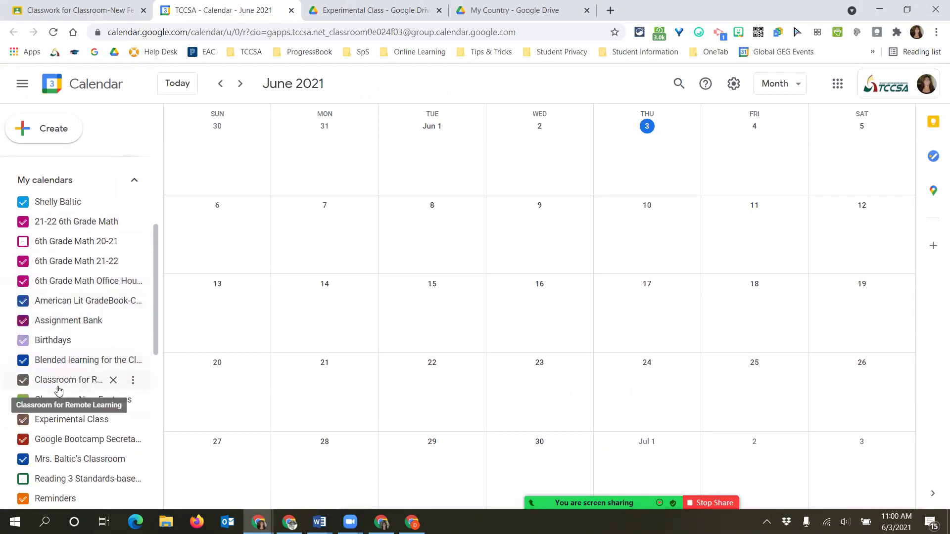
{"action": "scroll", "coordinate": [60, 488], "scroll_direction": "down", "scroll_amount": 5}
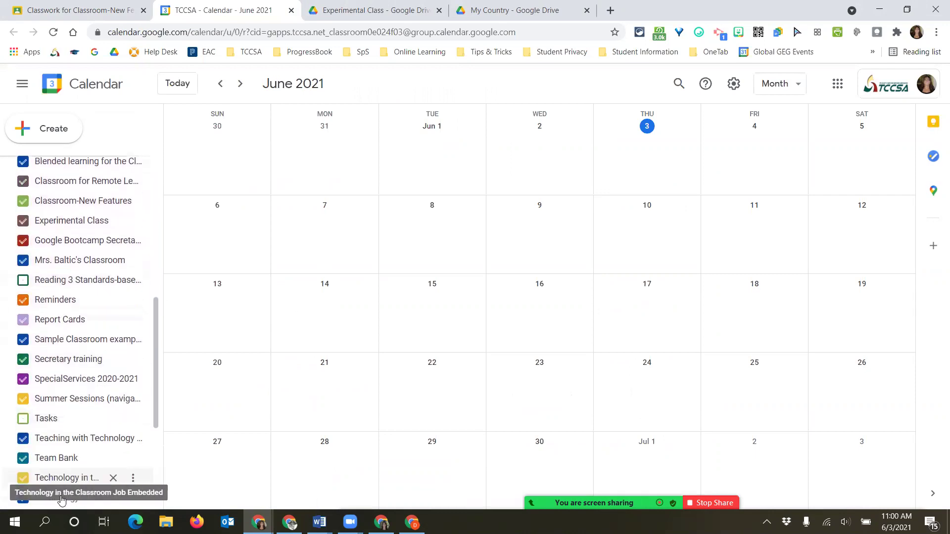
{"action": "scroll", "coordinate": [61, 500], "scroll_direction": "up", "scroll_amount": 7}
{"action": "scroll", "coordinate": [61, 500], "scroll_direction": "up", "scroll_amount": 1}
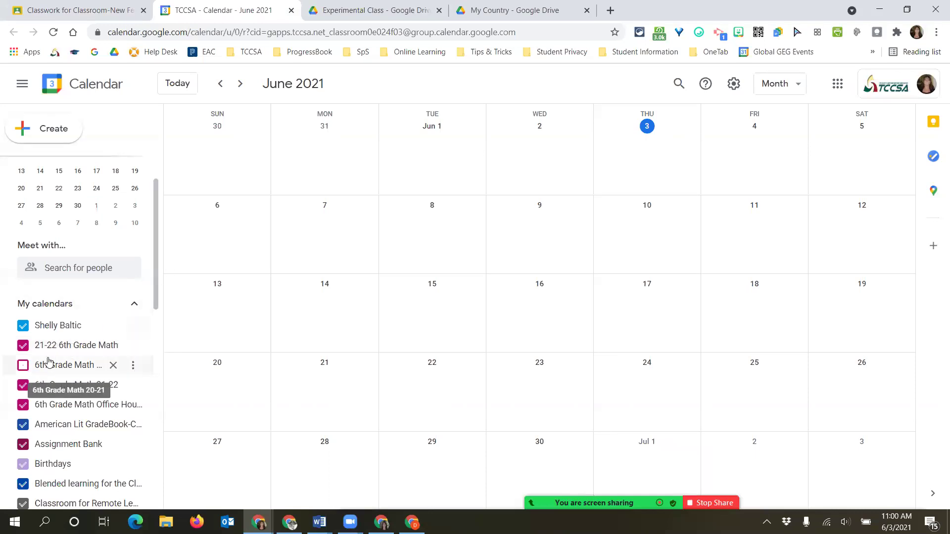
{"action": "scroll", "coordinate": [75, 379], "scroll_direction": "down", "scroll_amount": 4}
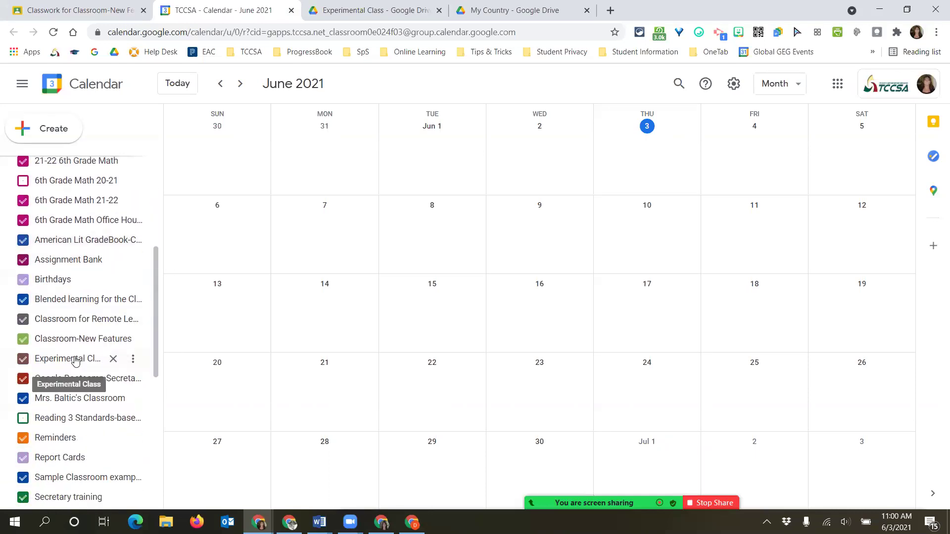
{"action": "scroll", "coordinate": [60, 316], "scroll_direction": "down", "scroll_amount": 1}
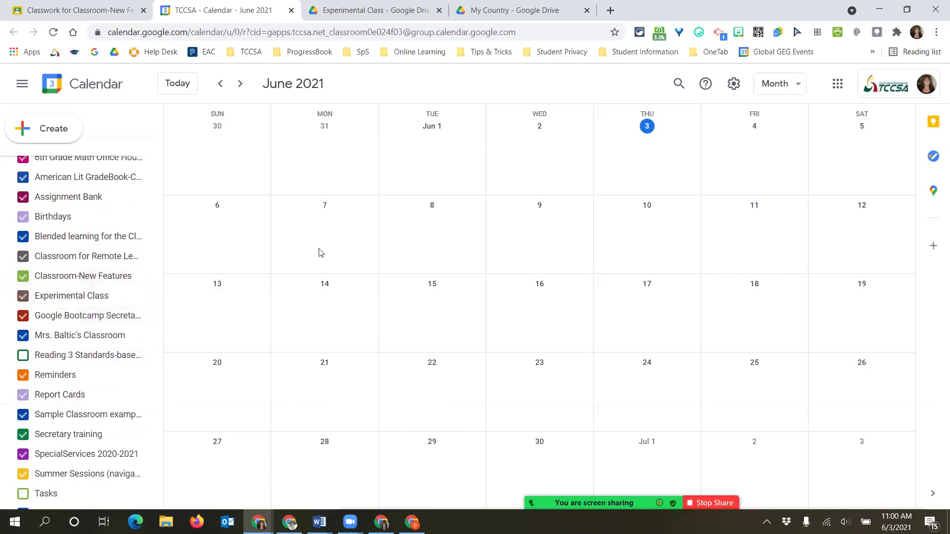
Step: Go back to September 2020 in the month view to see the class assignments
{"action": "left_click", "coordinate": [221, 85]}
{"action": "left_click", "coordinate": [221, 84]}
{"action": "left_click", "coordinate": [221, 84]}
{"action": "left_click", "coordinate": [221, 84]}
{"action": "left_click", "coordinate": [222, 84]}
{"action": "left_click", "coordinate": [221, 84]}
{"action": "left_click", "coordinate": [222, 84]}
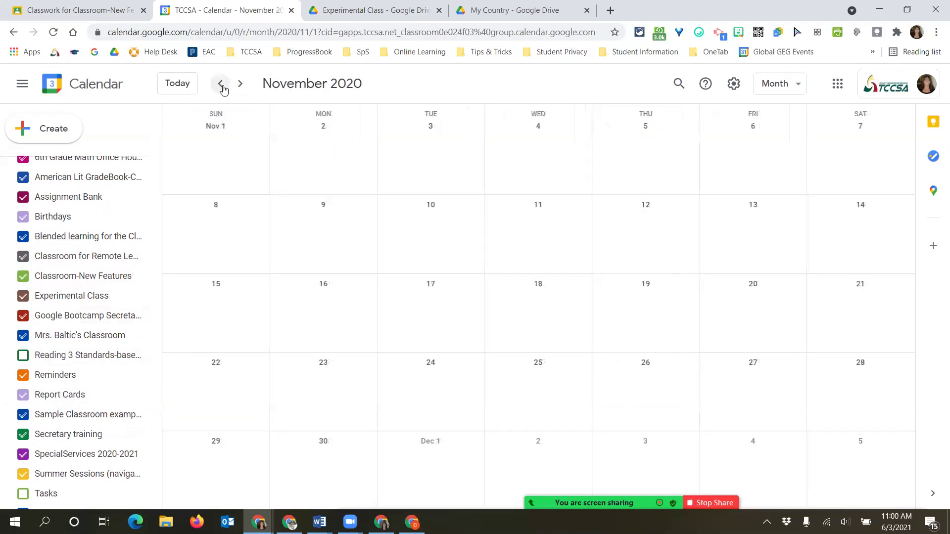
{"action": "left_click", "coordinate": [221, 84]}
{"action": "left_click", "coordinate": [222, 84]}
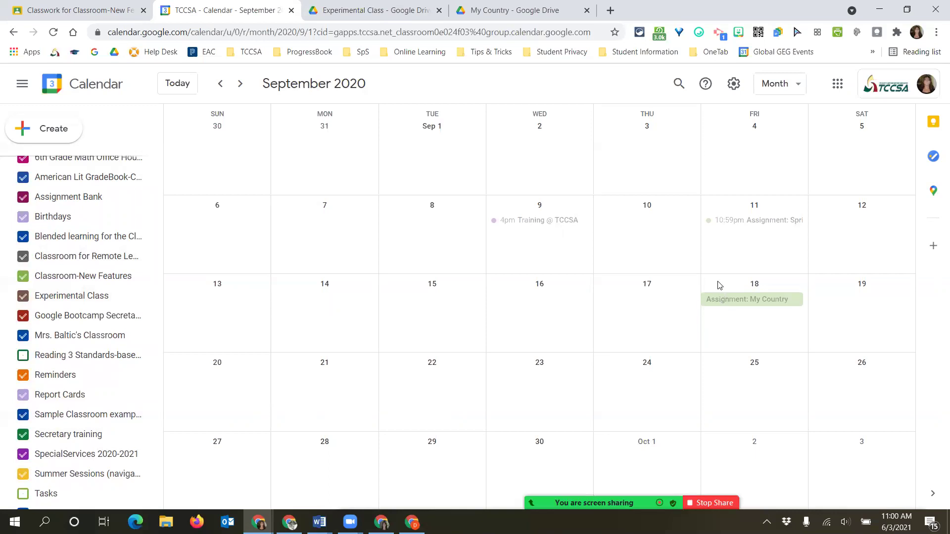
Step: Turn off the display of the Classroom-New Features calendar and look over the other class calendars
{"action": "left_click", "coordinate": [19, 281]}
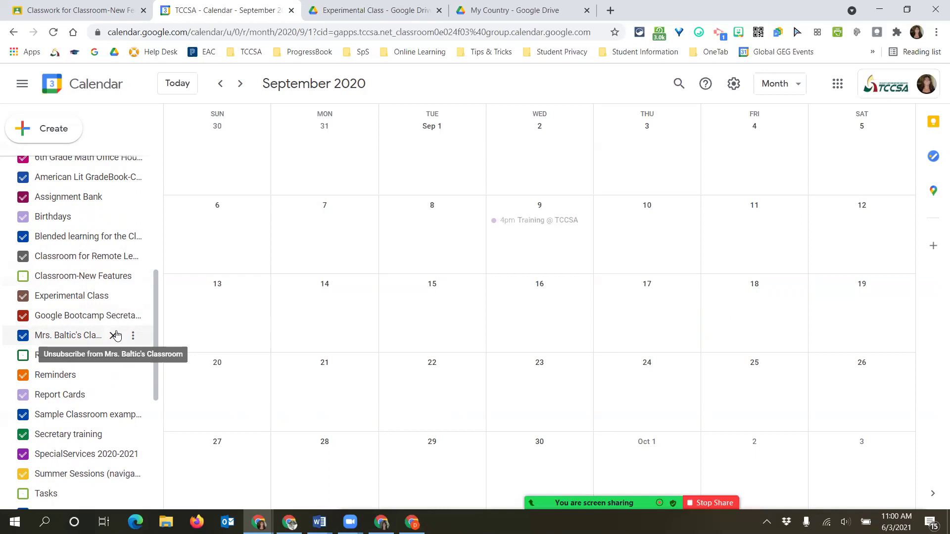
{"action": "scroll", "coordinate": [79, 352], "scroll_direction": "up", "scroll_amount": 5}
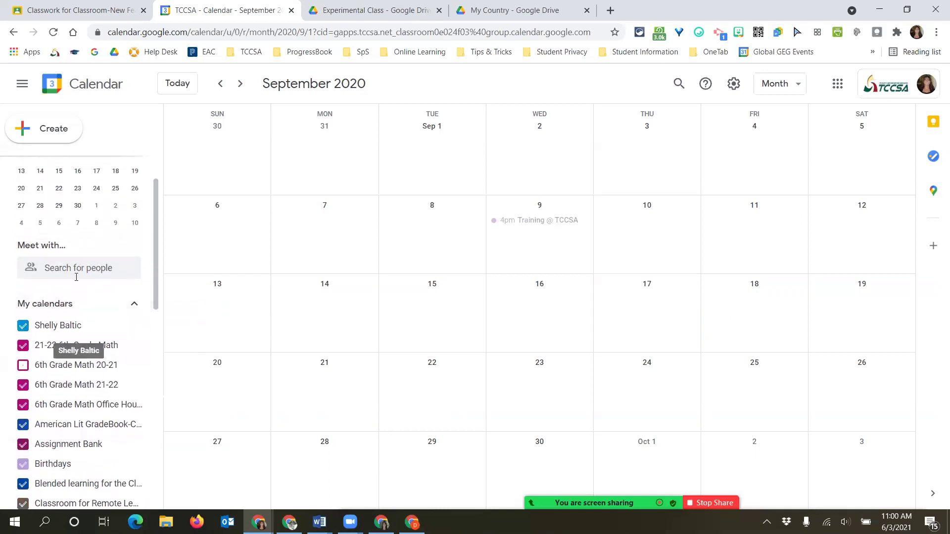
{"action": "scroll", "coordinate": [79, 377], "scroll_direction": "down", "scroll_amount": 5}
{"action": "scroll", "coordinate": [71, 297], "scroll_direction": "up", "scroll_amount": 1}
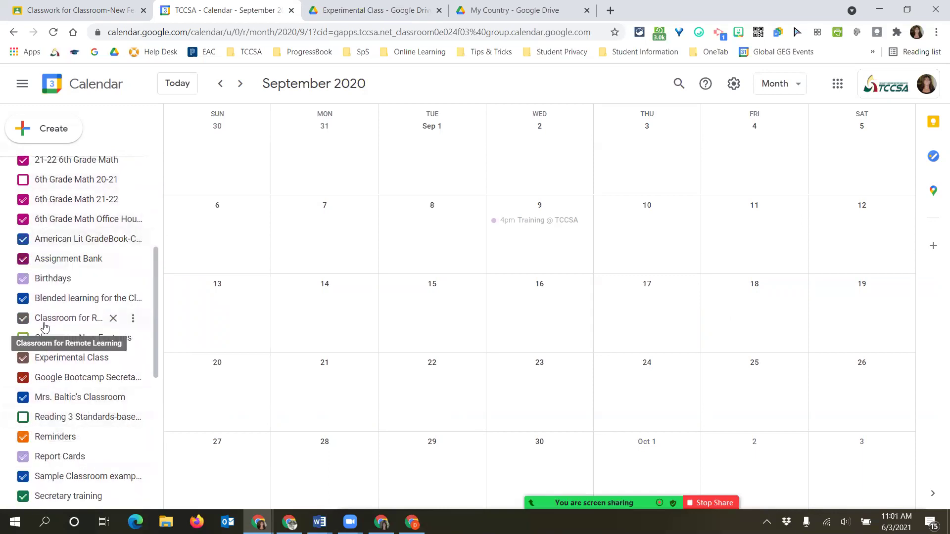
{"action": "scroll", "coordinate": [36, 307], "scroll_direction": "up", "scroll_amount": 1}
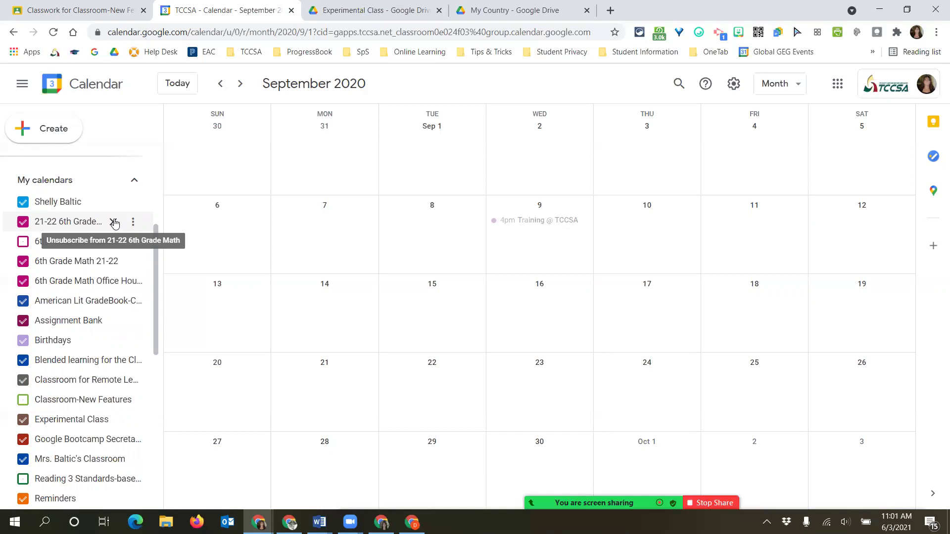
Step: Check the options for the 21-22 6th Grade Math calendar and display the Classroom-New Features calendar again
{"action": "left_click", "coordinate": [132, 222]}
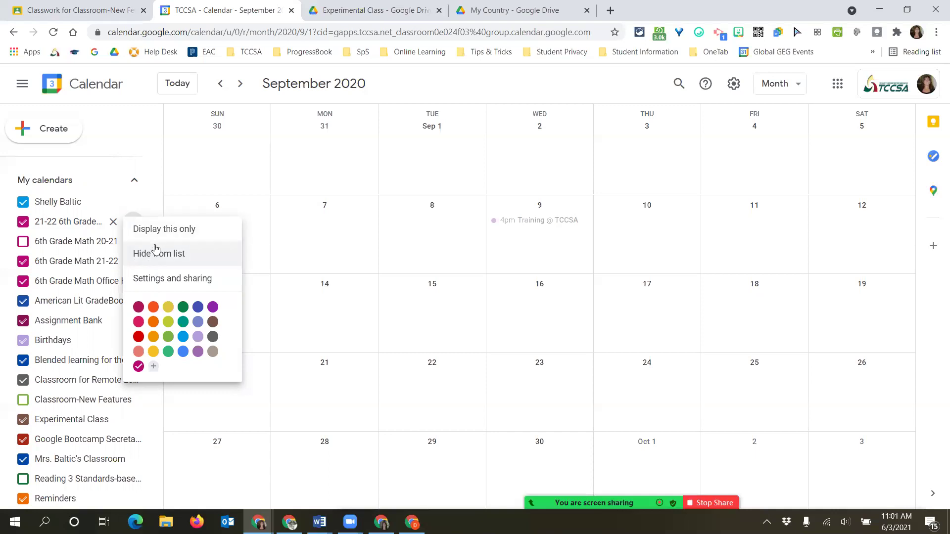
{"action": "left_click", "coordinate": [22, 403]}
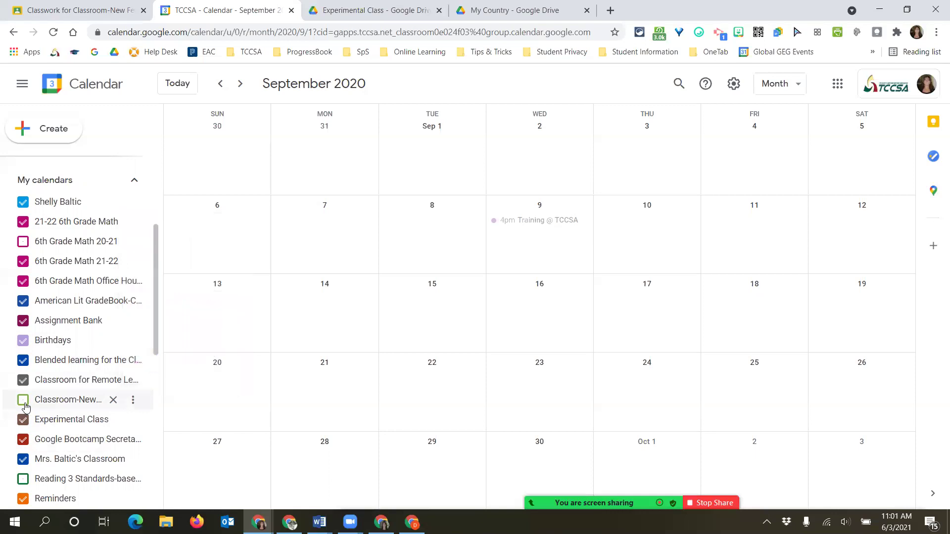
{"action": "left_click", "coordinate": [22, 404]}
{"action": "left_click", "coordinate": [23, 405]}
{"action": "left_click", "coordinate": [23, 404]}
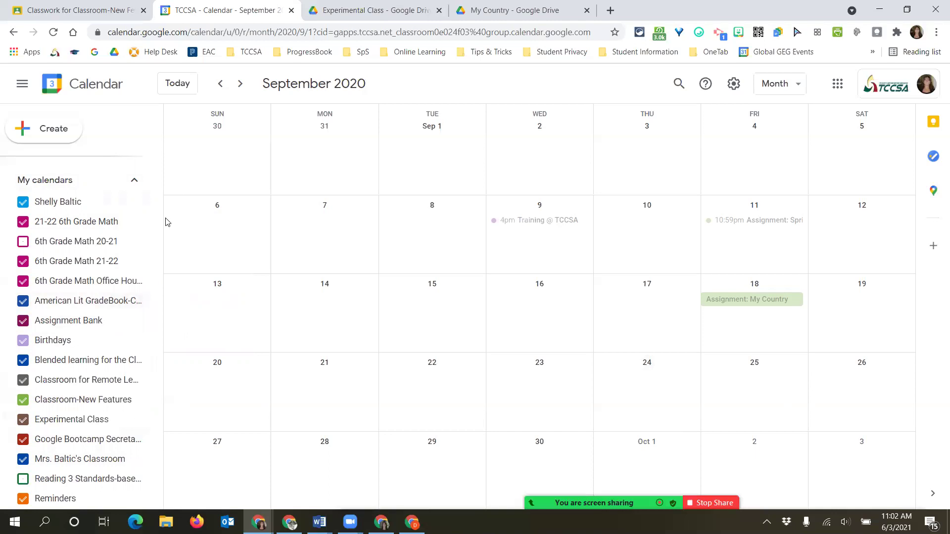
Step: Hide the 21-22 6th Grade Math calendar from the My calendars list
{"action": "key", "text": "n"}
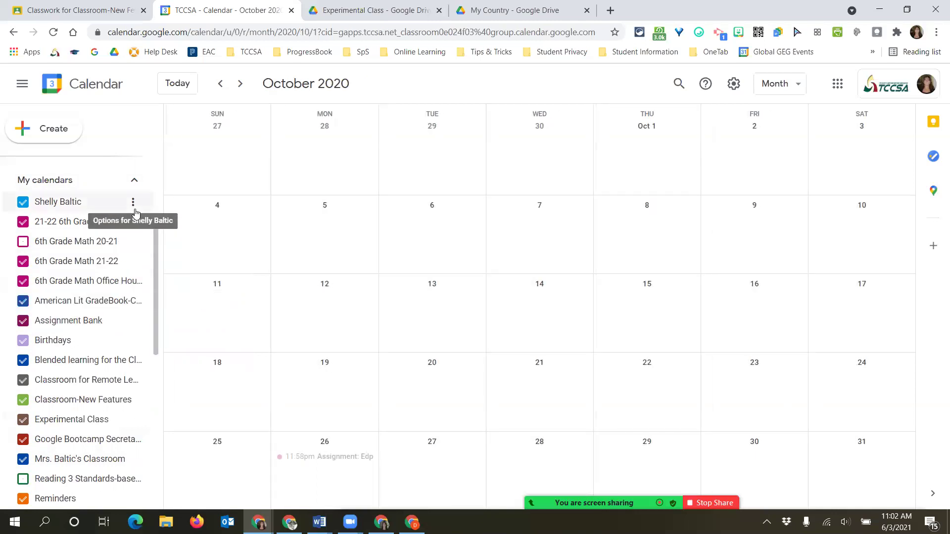
{"action": "scroll", "coordinate": [121, 232], "scroll_direction": "down", "scroll_amount": 1}
{"action": "scroll", "coordinate": [134, 223], "scroll_direction": "up", "scroll_amount": 3}
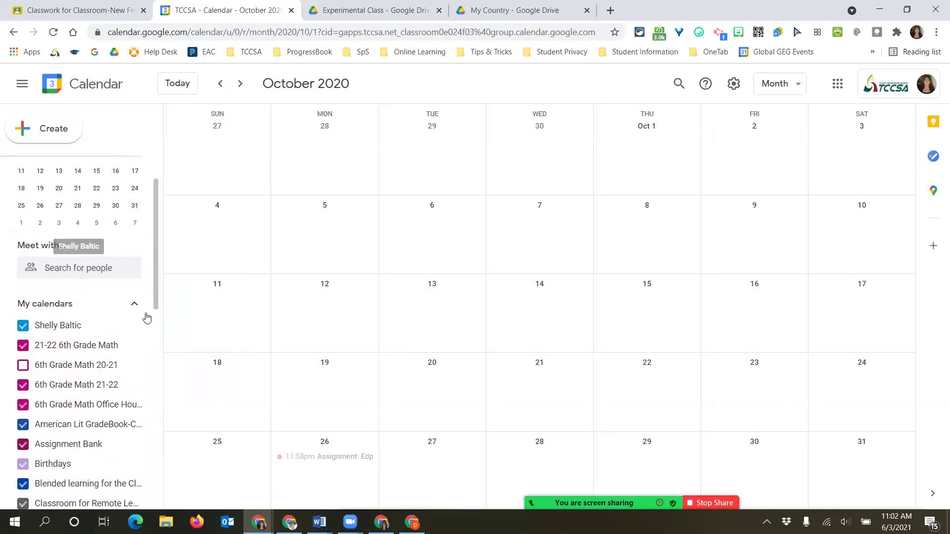
{"action": "scroll", "coordinate": [129, 274], "scroll_direction": "down", "scroll_amount": 3}
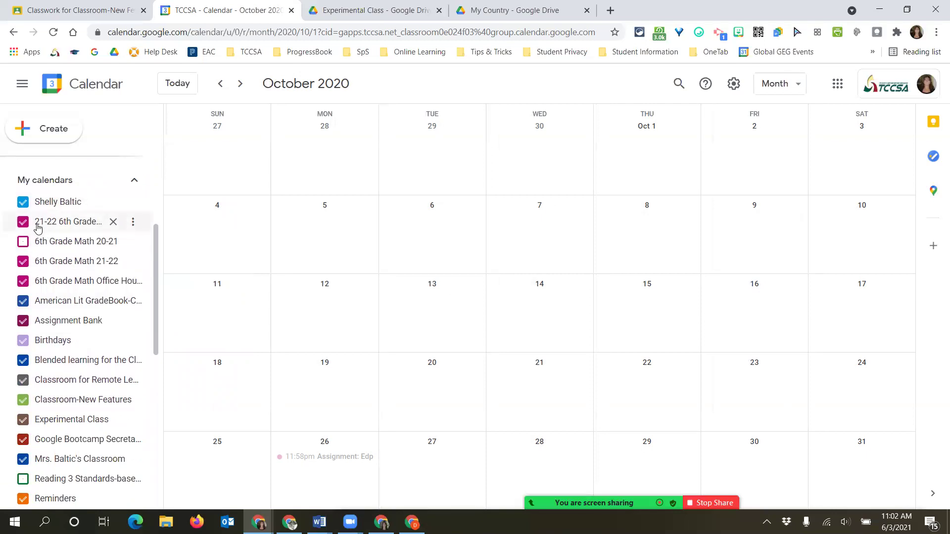
{"action": "left_click", "coordinate": [133, 223]}
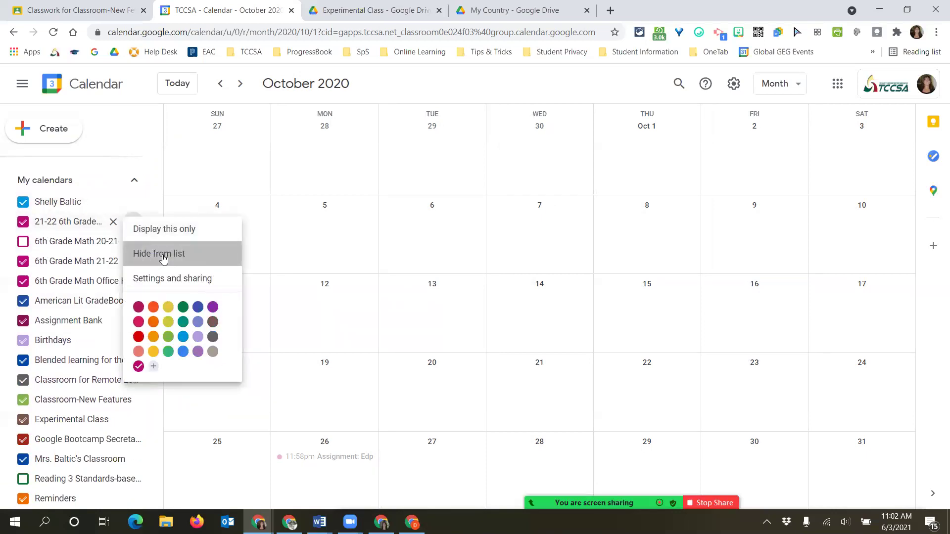
{"action": "left_click", "coordinate": [163, 258]}
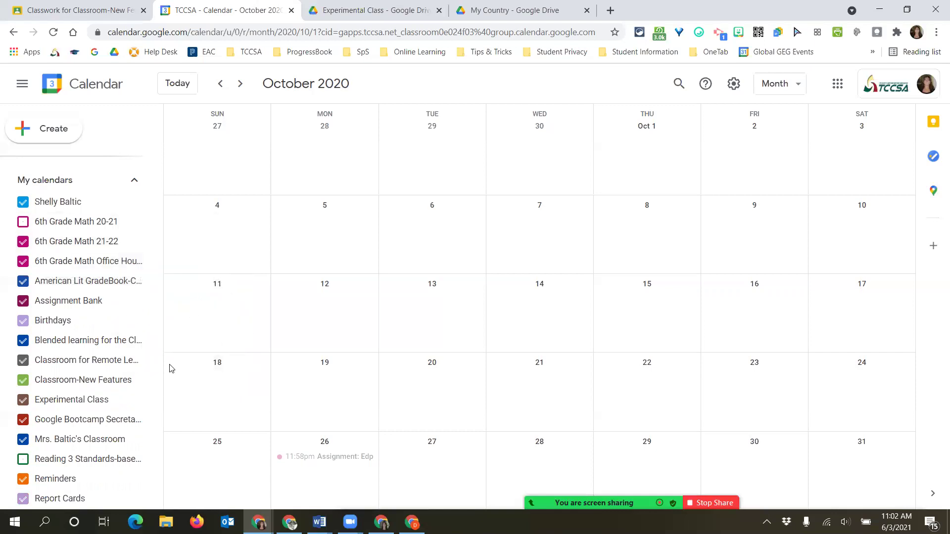
Step: Unsubscribe from the 6th Grade Math 20-21, 6th Grade Math 21-22 and 6th Grade Math Office Hours M & W 9-11am calendars
{"action": "scroll", "coordinate": [217, 365], "scroll_direction": "down", "scroll_amount": 1}
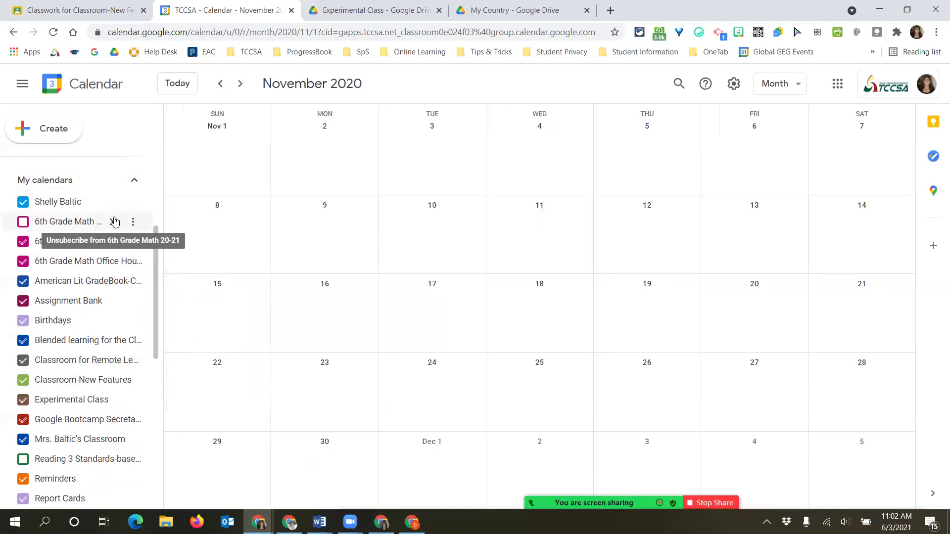
{"action": "left_click", "coordinate": [114, 222]}
{"action": "left_click", "coordinate": [550, 323]}
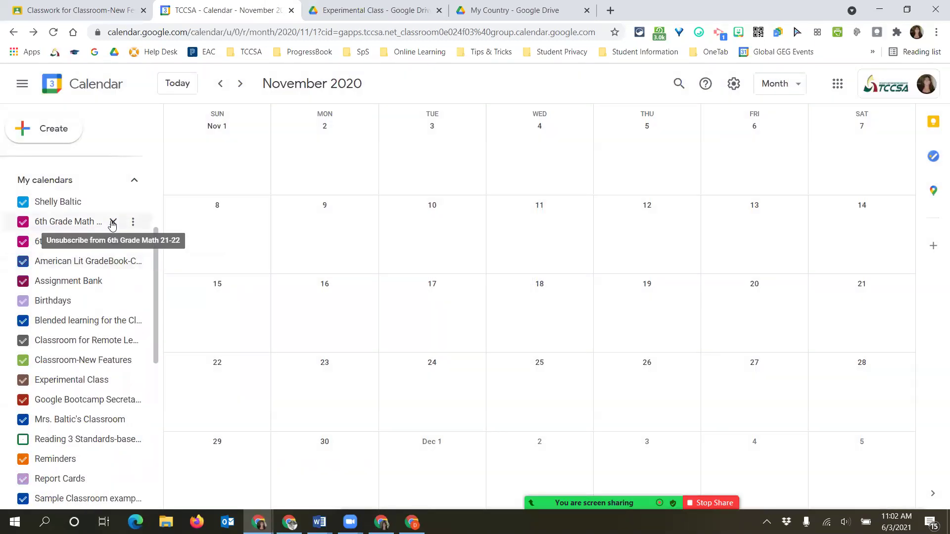
{"action": "left_click", "coordinate": [113, 222]}
{"action": "left_click", "coordinate": [535, 321]}
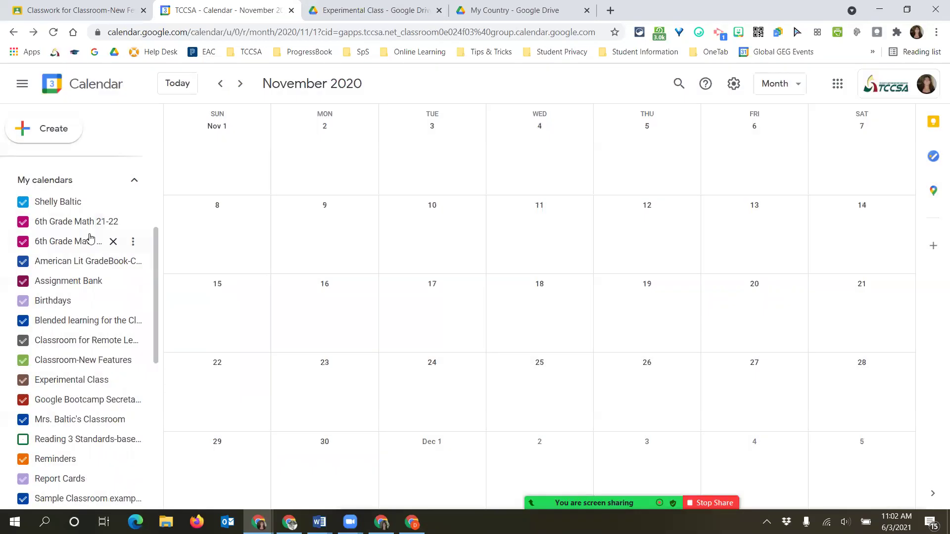
{"action": "left_click", "coordinate": [114, 221]}
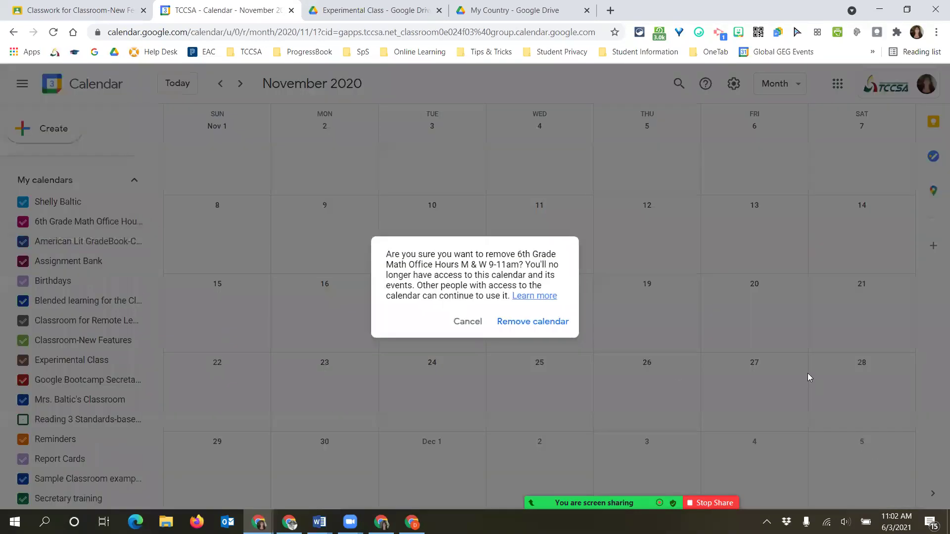
{"action": "left_click", "coordinate": [522, 327]}
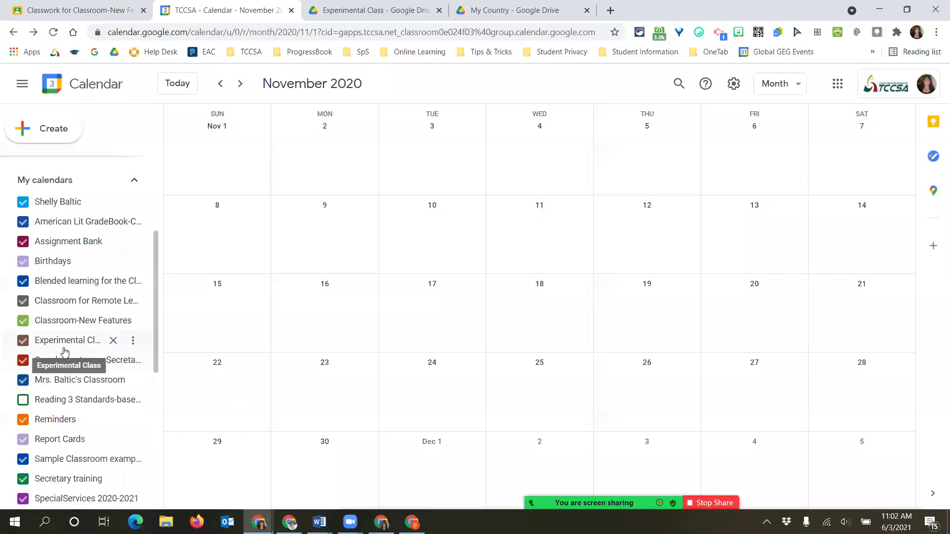
Step: Hide the Teaching with Technology Job Embedded calendar from the My calendars list
{"action": "scroll", "coordinate": [64, 351], "scroll_direction": "down", "scroll_amount": 2}
{"action": "key", "text": "n"}
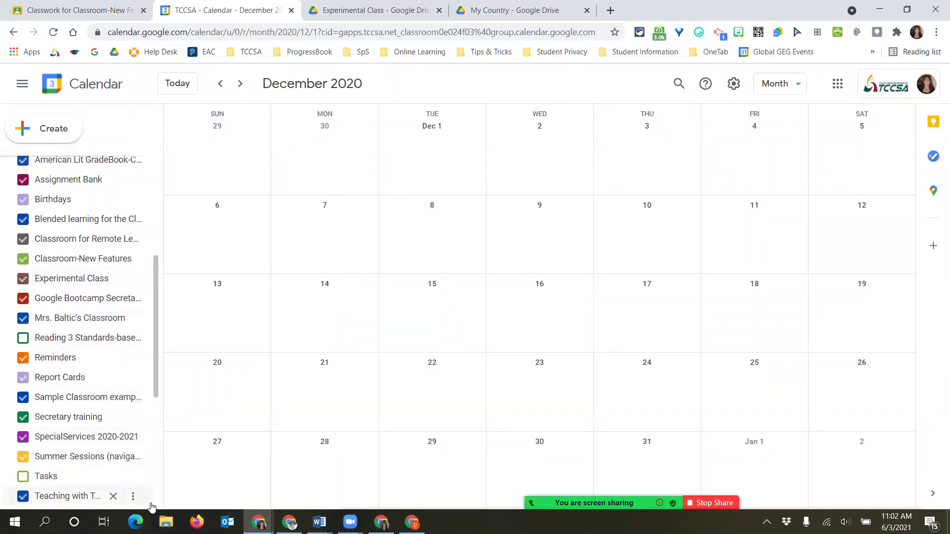
{"action": "scroll", "coordinate": [113, 490], "scroll_direction": "down", "scroll_amount": 1}
{"action": "scroll", "coordinate": [113, 480], "scroll_direction": "down", "scroll_amount": 2}
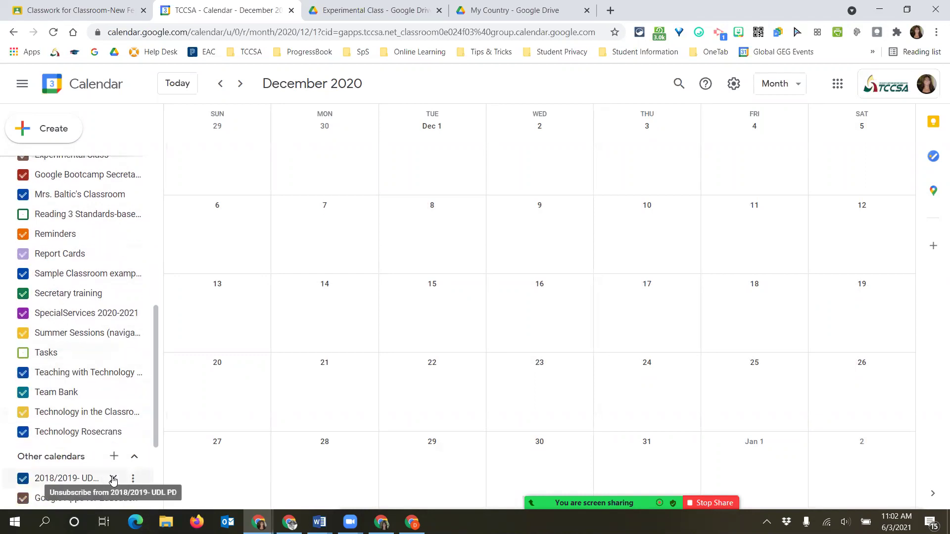
{"action": "scroll", "coordinate": [107, 385], "scroll_direction": "up", "scroll_amount": 1}
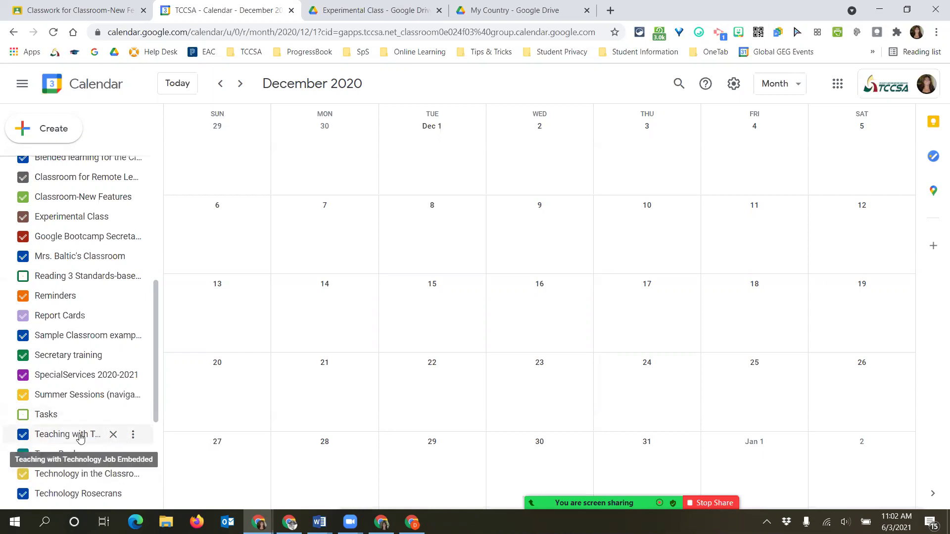
{"action": "left_click", "coordinate": [132, 437]}
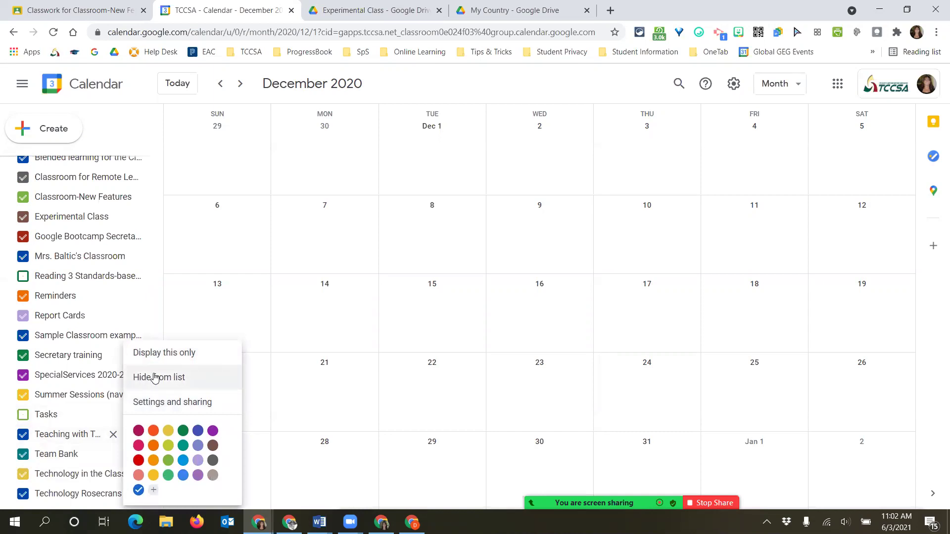
{"action": "left_click", "coordinate": [155, 379]}
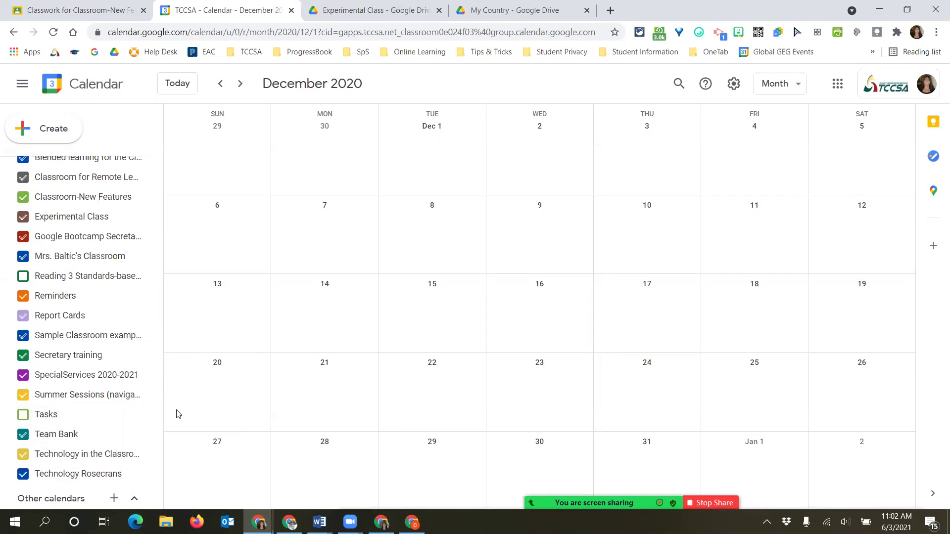
Step: Check the options for the account's primary calendar in the My calendars list
{"action": "scroll", "coordinate": [130, 352], "scroll_direction": "up", "scroll_amount": 6}
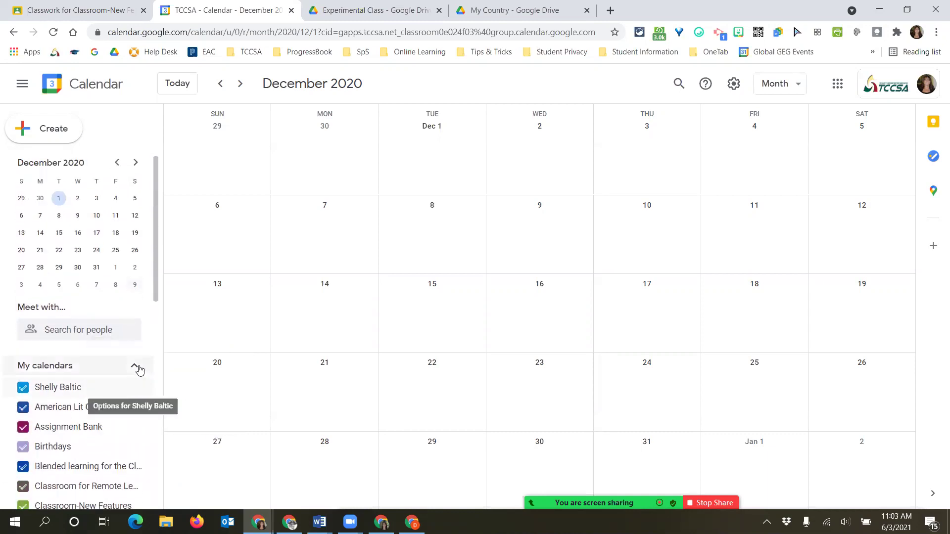
{"action": "left_click", "coordinate": [735, 90]}
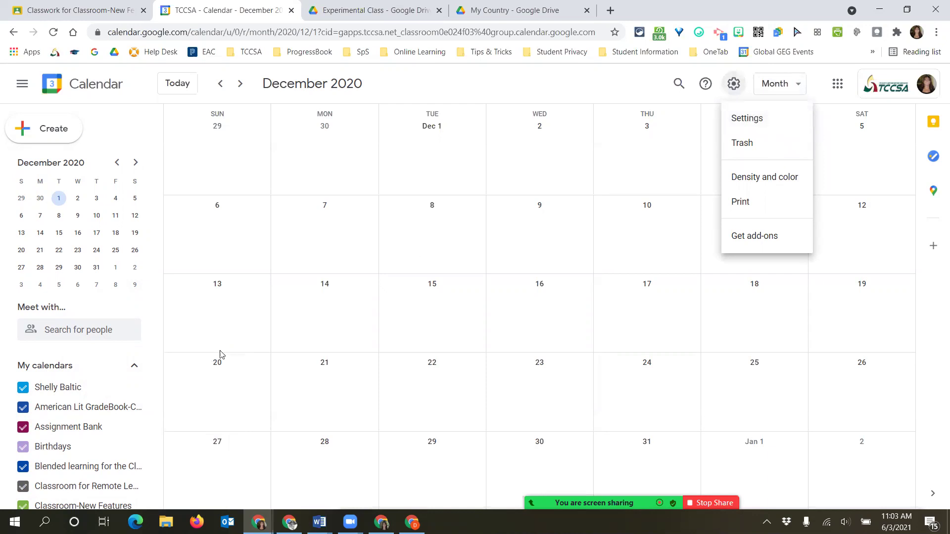
{"action": "left_click", "coordinate": [130, 393]}
{"action": "left_click", "coordinate": [132, 389]}
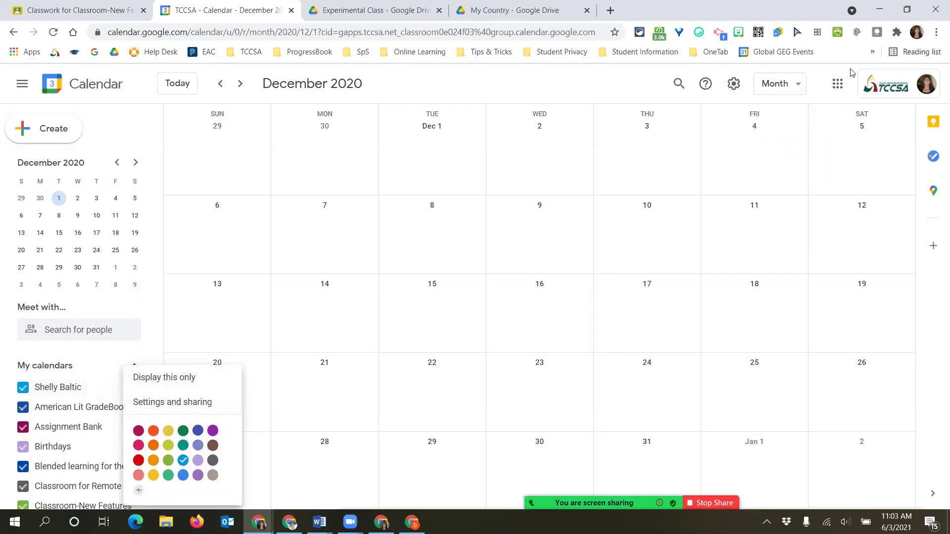
Step: Show the hidden Teaching with Technology calendar in the calendar list again through the calendar settings
{"action": "left_click", "coordinate": [729, 93]}
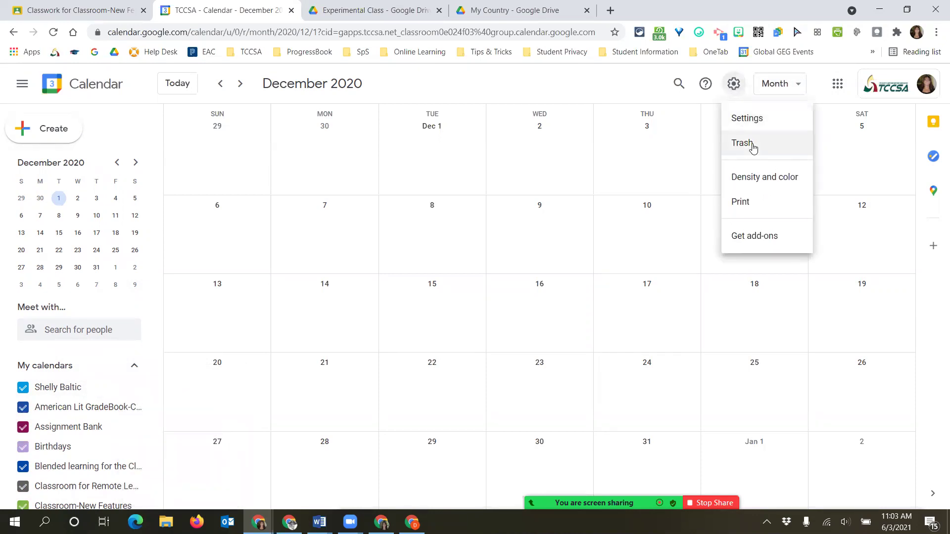
{"action": "left_click", "coordinate": [742, 117]}
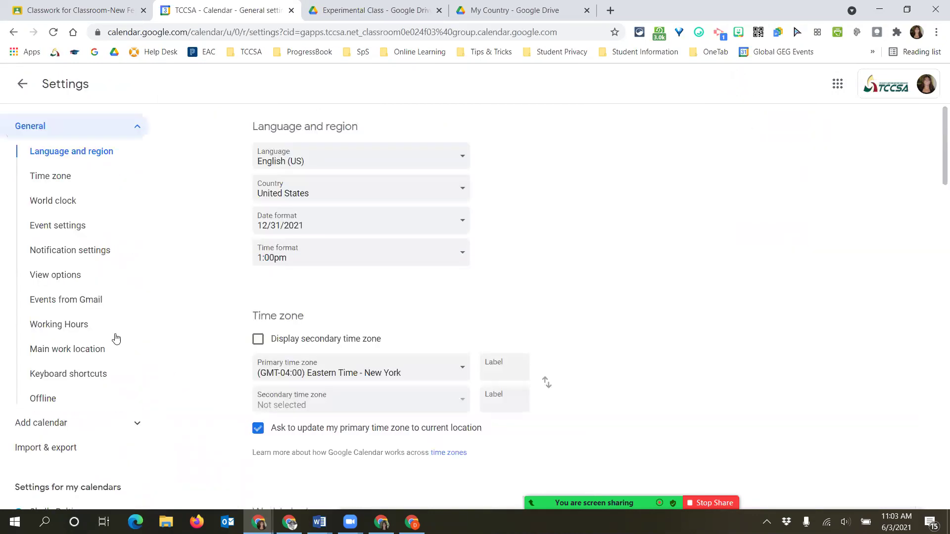
{"action": "scroll", "coordinate": [56, 255], "scroll_direction": "down", "scroll_amount": 5}
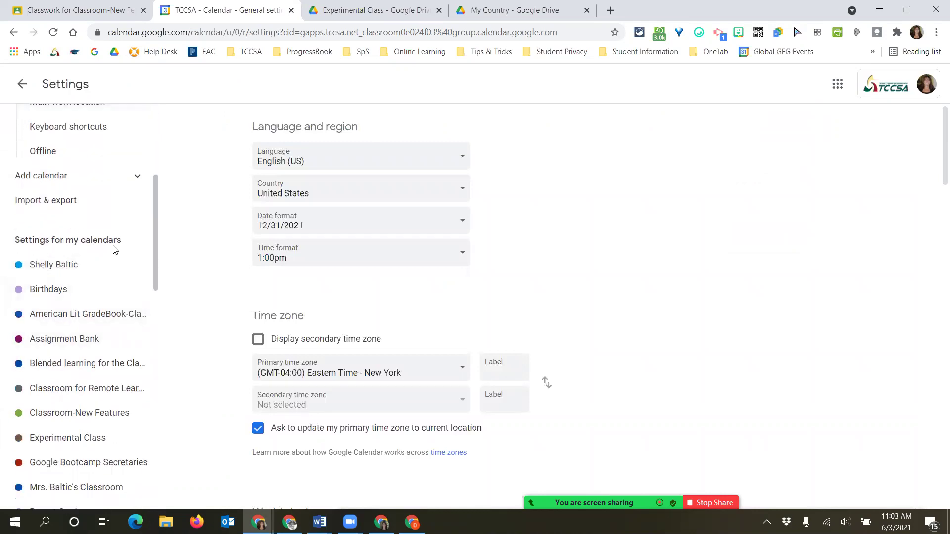
{"action": "scroll", "coordinate": [77, 279], "scroll_direction": "down", "scroll_amount": 3}
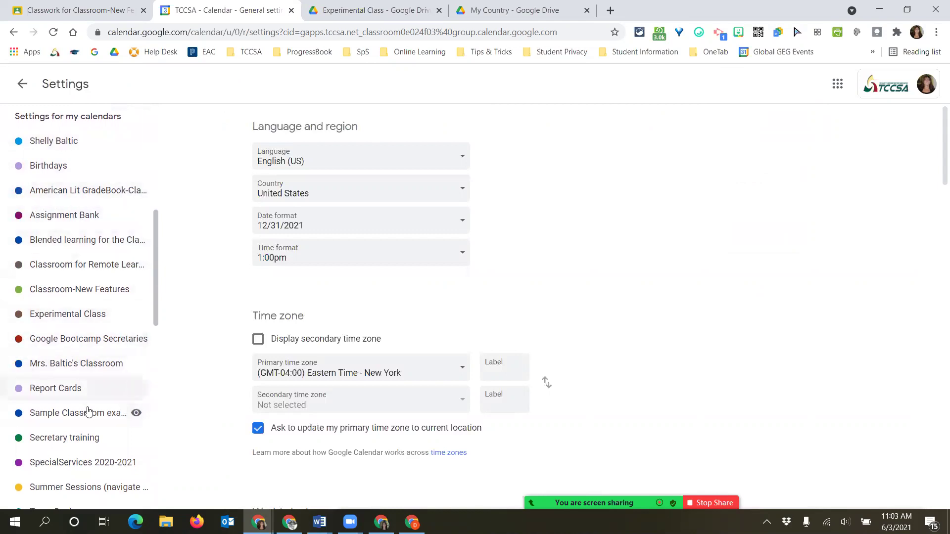
{"action": "scroll", "coordinate": [94, 351], "scroll_direction": "down", "scroll_amount": 2}
{"action": "scroll", "coordinate": [97, 362], "scroll_direction": "down", "scroll_amount": 3}
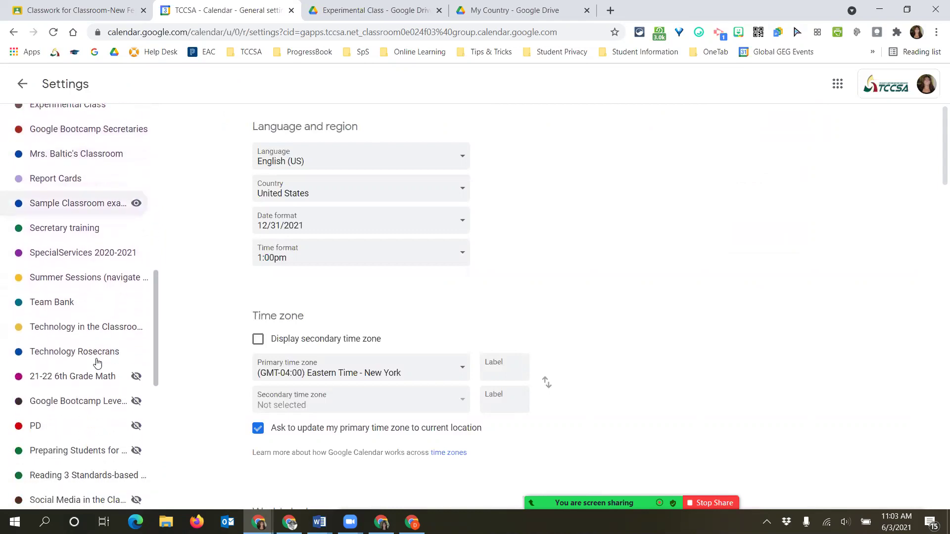
{"action": "scroll", "coordinate": [64, 363], "scroll_direction": "down", "scroll_amount": 1}
{"action": "scroll", "coordinate": [67, 364], "scroll_direction": "down", "scroll_amount": 1}
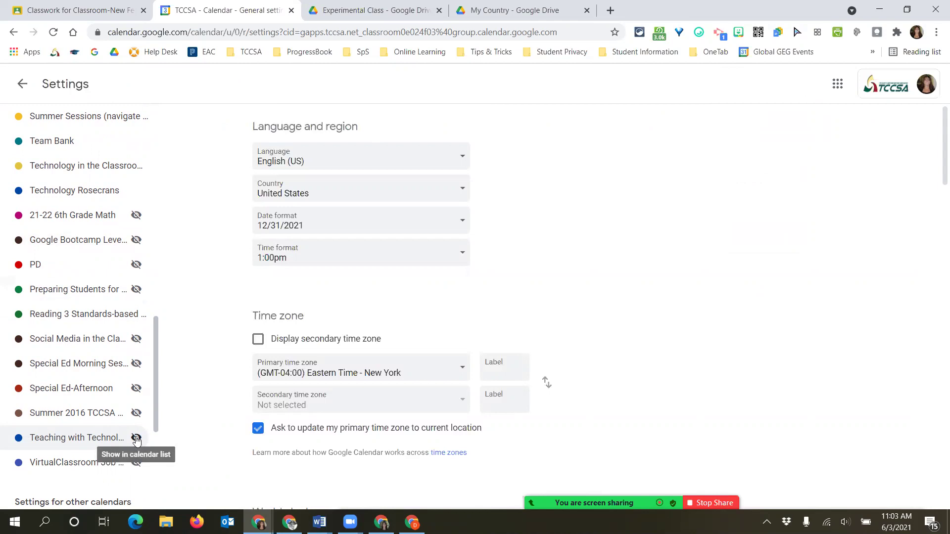
{"action": "left_click", "coordinate": [136, 439]}
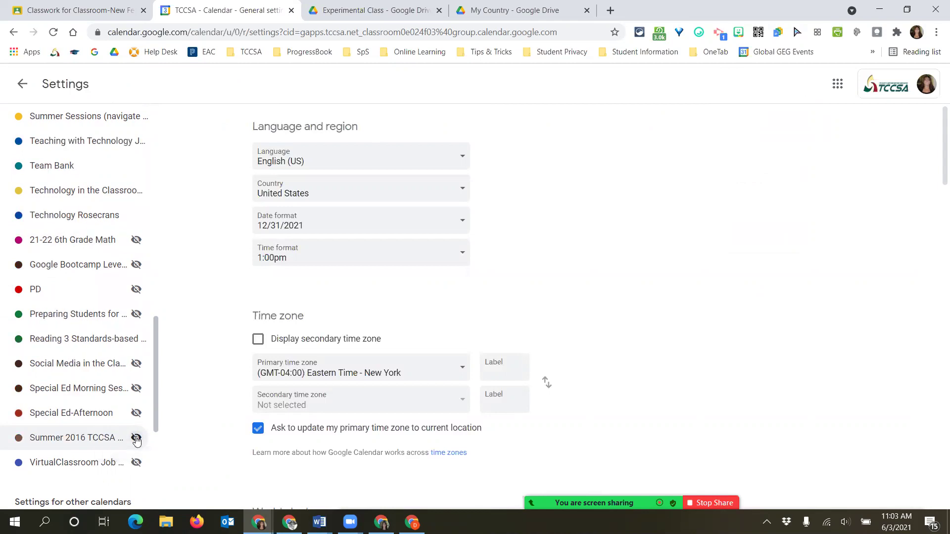
Step: Return from the settings to the month view and look through the My calendars list for the Teaching with Technology calendar
{"action": "left_click", "coordinate": [22, 83]}
{"action": "scroll", "coordinate": [82, 444], "scroll_direction": "down", "scroll_amount": 7}
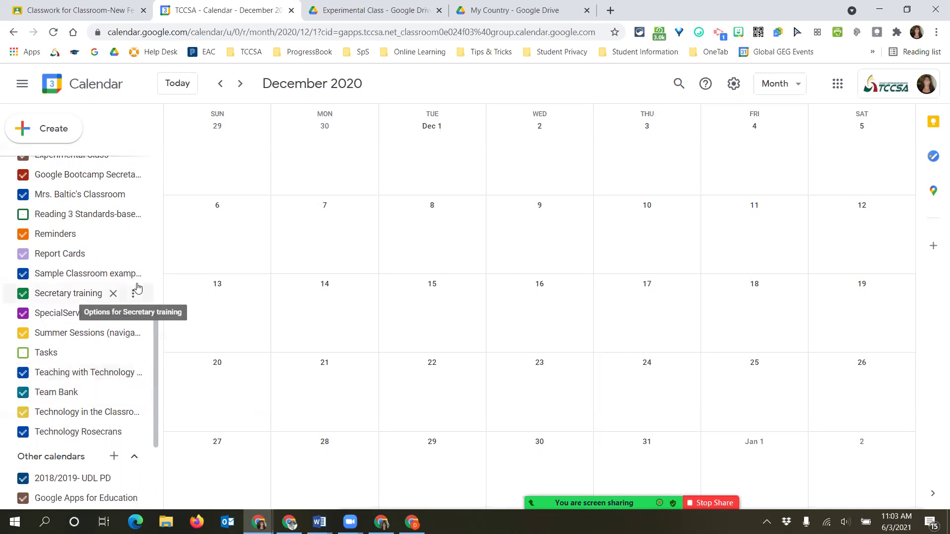
{"action": "scroll", "coordinate": [149, 282], "scroll_direction": "up", "scroll_amount": 2}
{"action": "scroll", "coordinate": [151, 272], "scroll_direction": "up", "scroll_amount": 5}
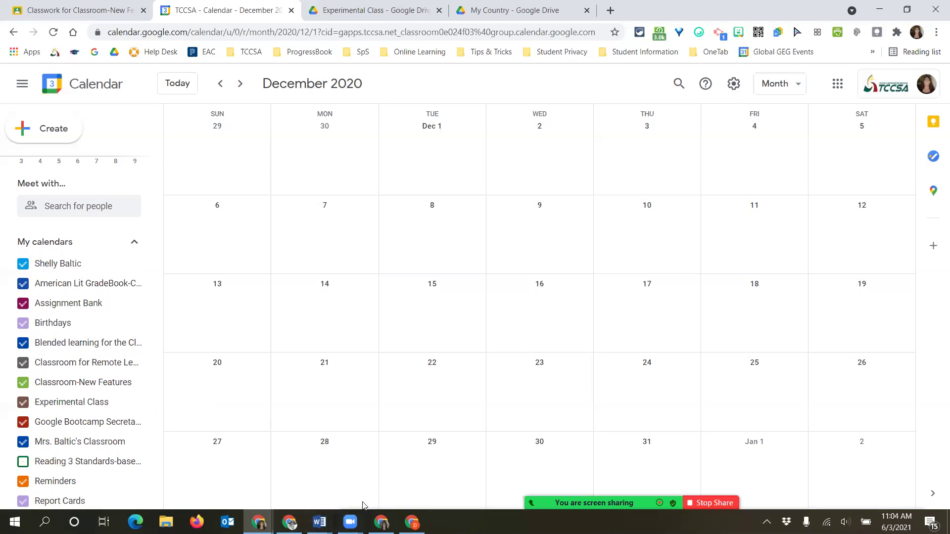
Step: Close the calendar, switch to the Classes overview in Google Classroom and look over all class cards
{"action": "key", "text": "ctrl+w"}
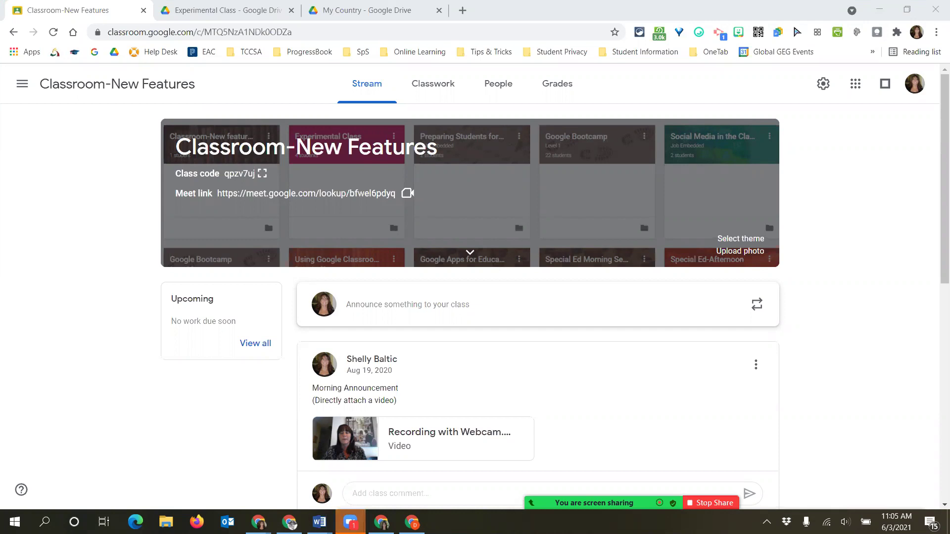
{"action": "left_click", "coordinate": [24, 86]}
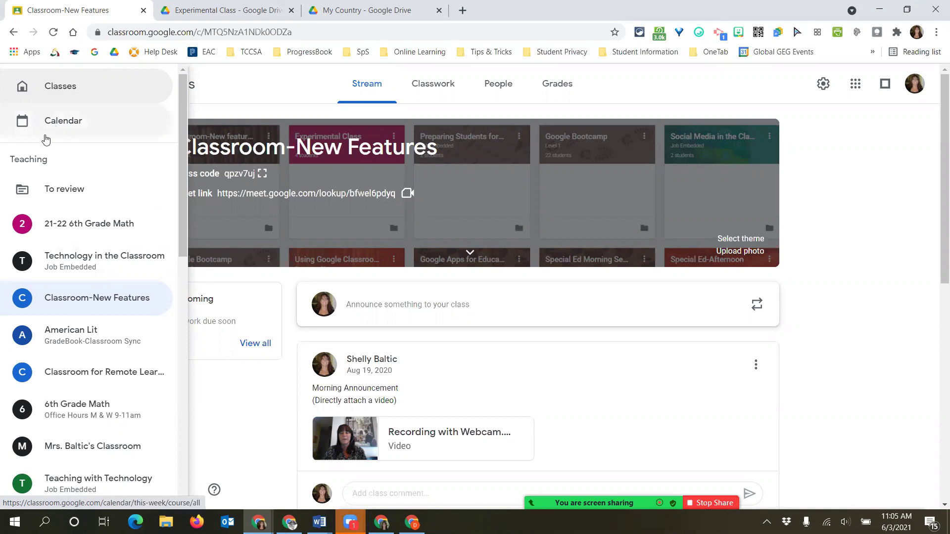
{"action": "left_click", "coordinate": [50, 92]}
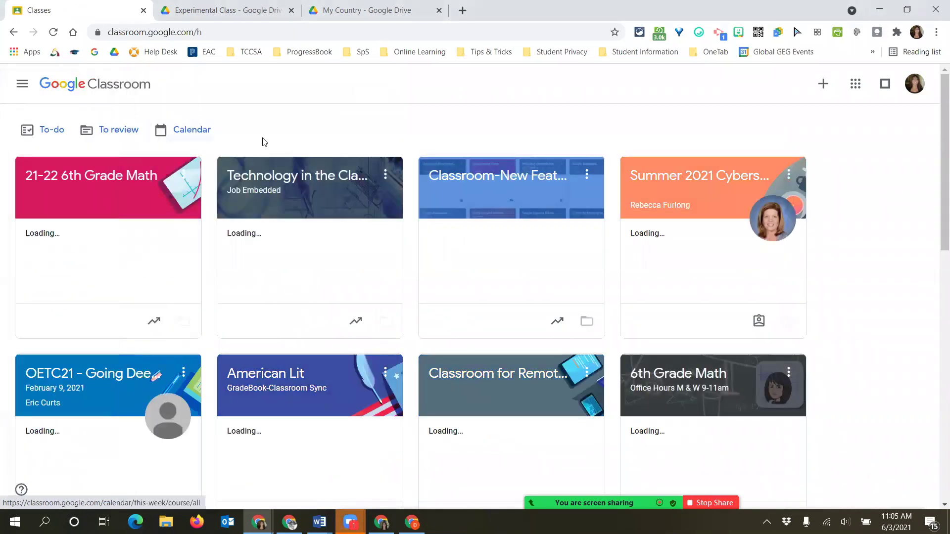
{"action": "scroll", "coordinate": [396, 297], "scroll_direction": "down", "scroll_amount": 10}
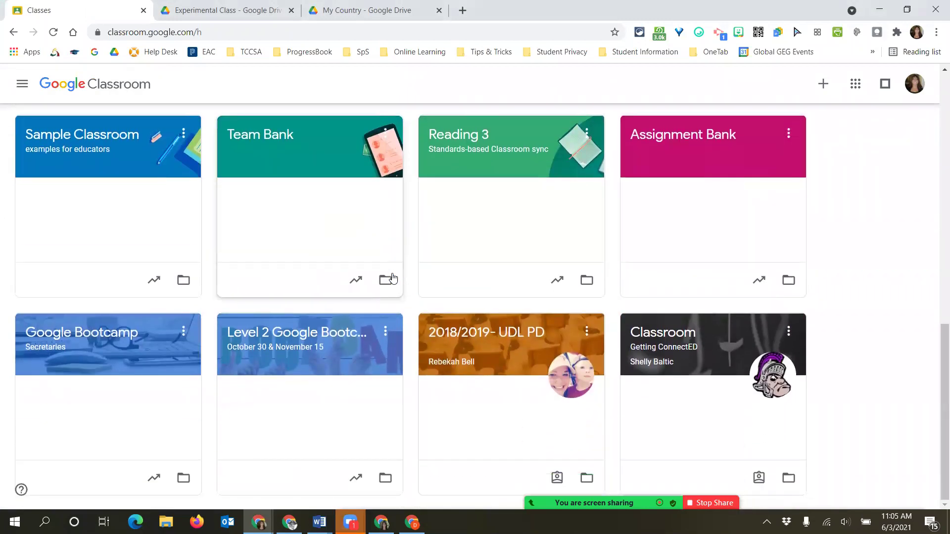
{"action": "scroll", "coordinate": [394, 278], "scroll_direction": "up", "scroll_amount": 10}
{"action": "scroll", "coordinate": [393, 279], "scroll_direction": "up", "scroll_amount": 1}
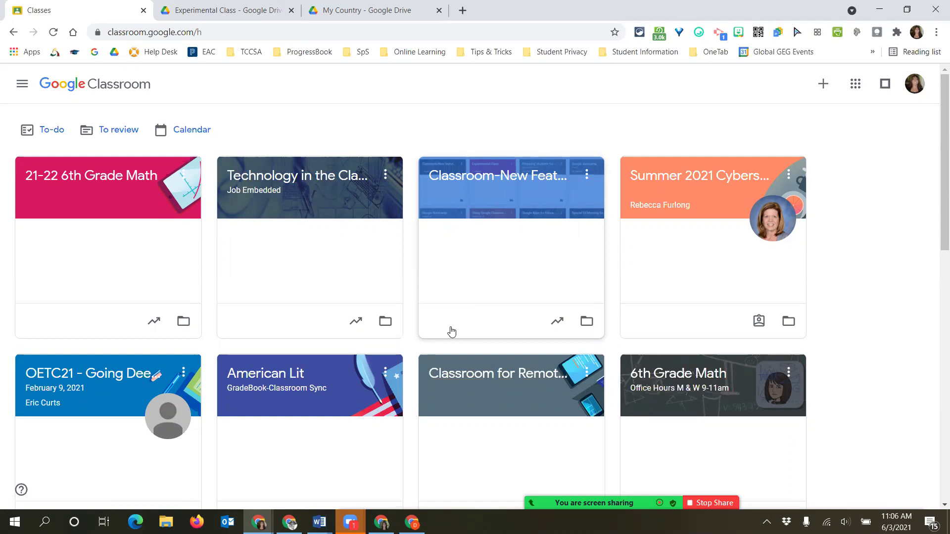
Step: Check the teacher and student roster of the Technology in the Classroom class, and return to the Classes overview
{"action": "left_click", "coordinate": [256, 182]}
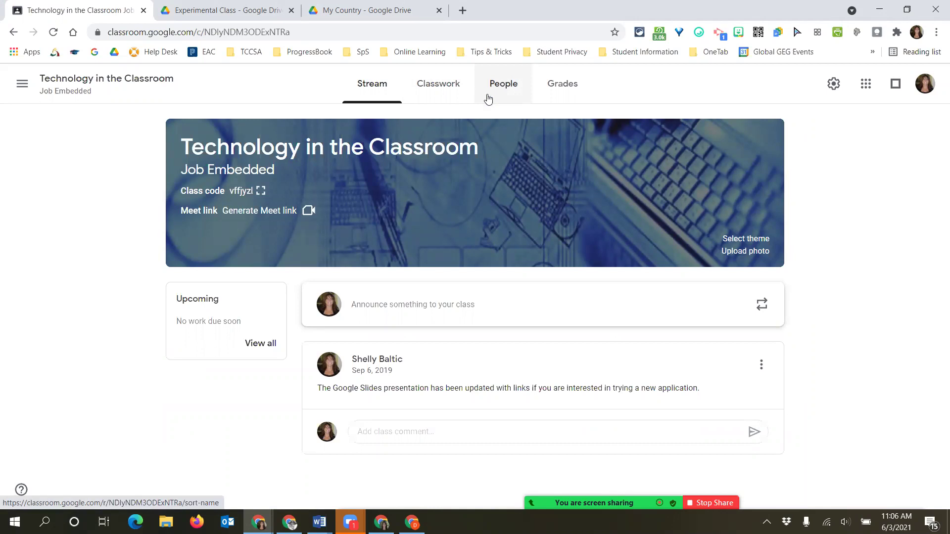
{"action": "left_click", "coordinate": [486, 98]}
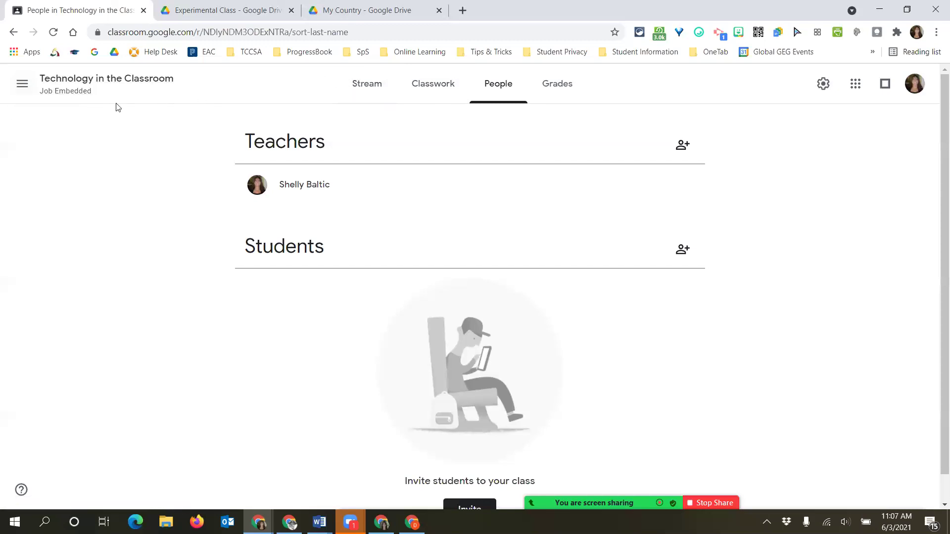
{"action": "left_click", "coordinate": [23, 83]}
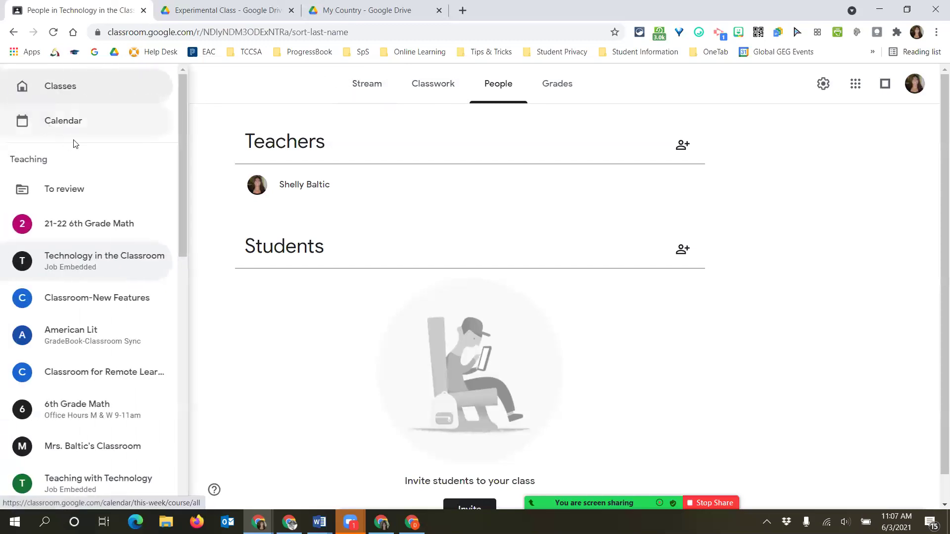
{"action": "left_click", "coordinate": [77, 88]}
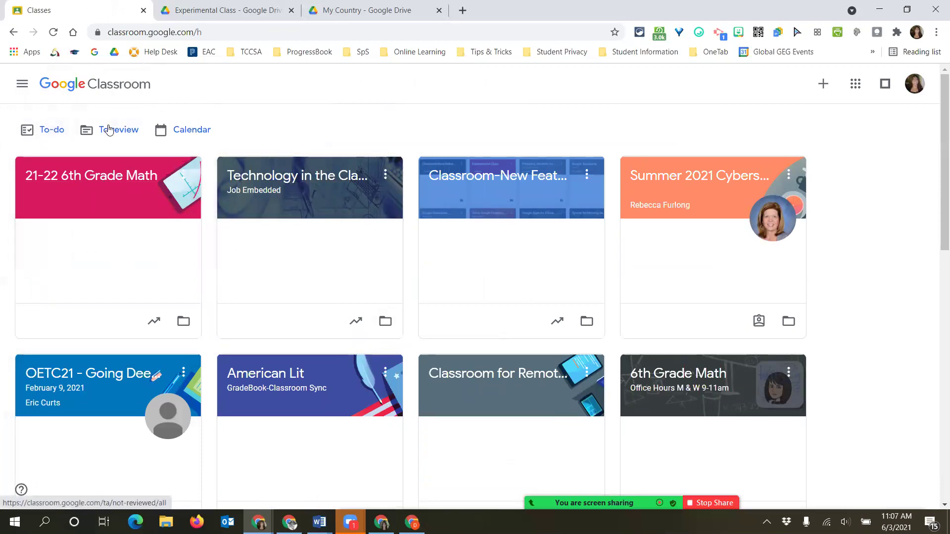
Step: Archive the Technology in the Classroom class for all participants
{"action": "left_click", "coordinate": [385, 176]}
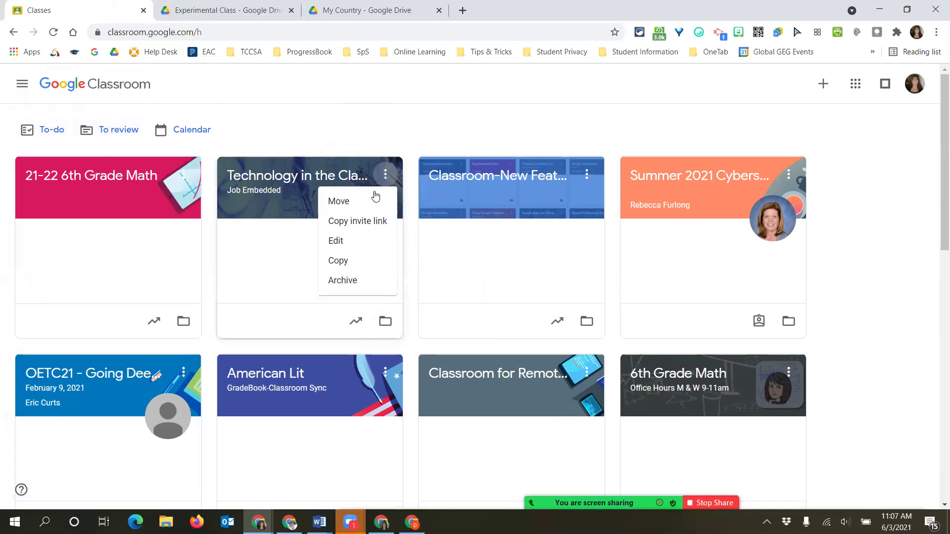
{"action": "left_click", "coordinate": [373, 289]}
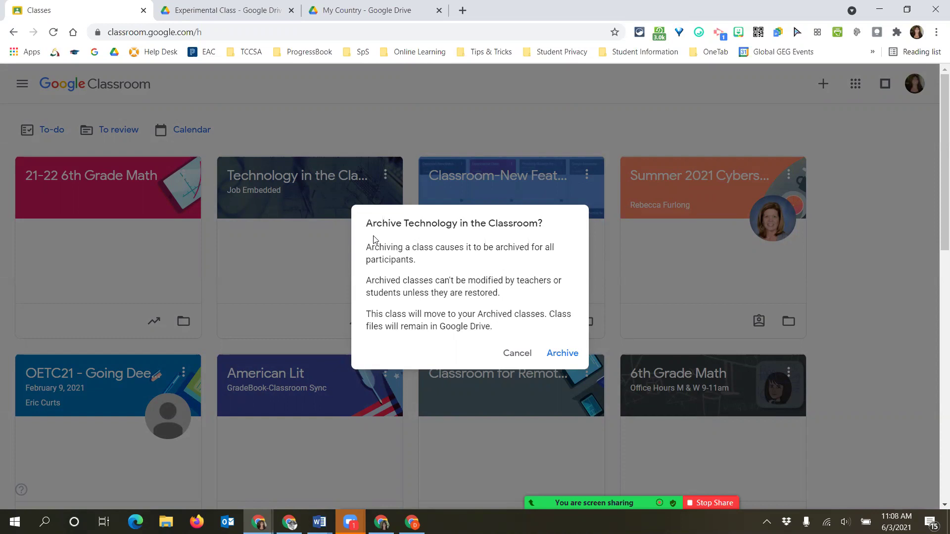
{"action": "left_click_drag", "start_coordinate": [530, 247], "coordinate": [541, 264]}
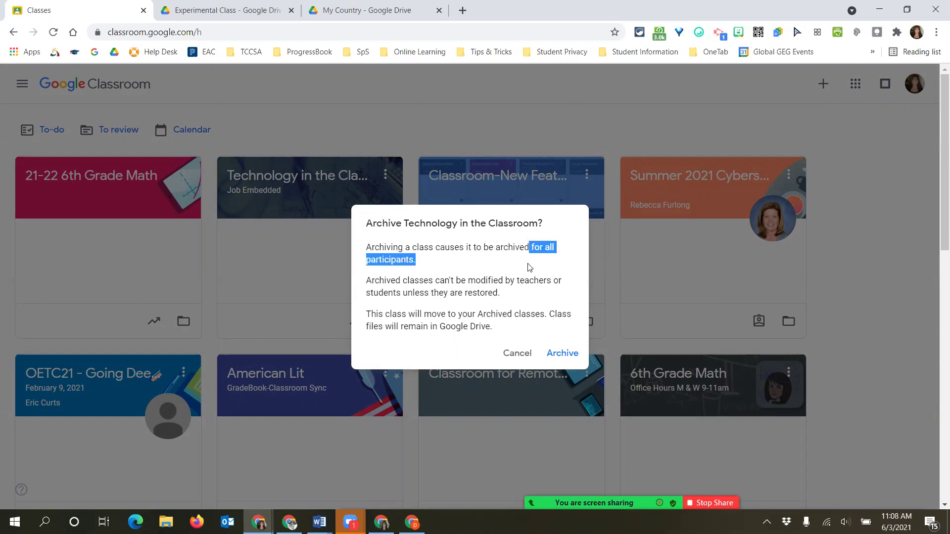
{"action": "left_click", "coordinate": [565, 354]}
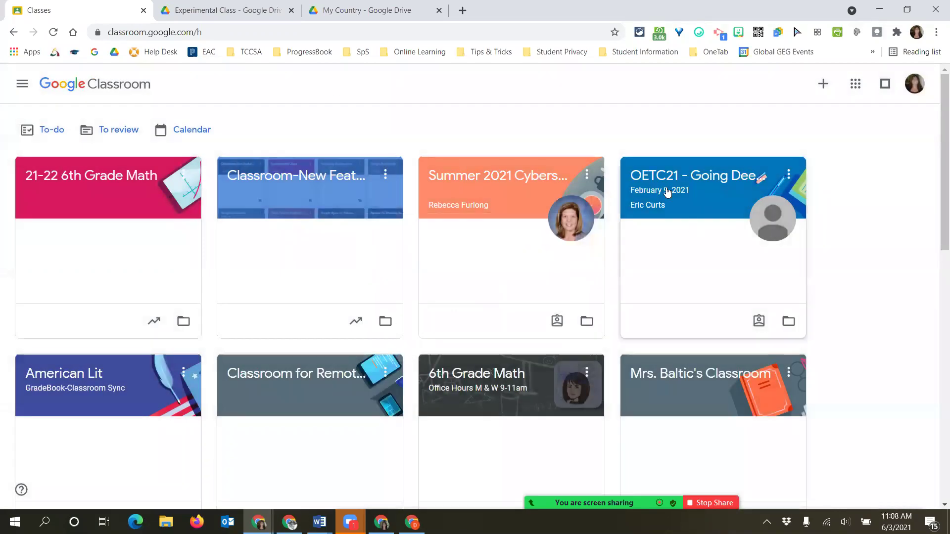
Step: Open the archived classes and delete the 6th Grade Math 21-22 class
{"action": "left_click", "coordinate": [25, 85]}
{"action": "scroll", "coordinate": [96, 318], "scroll_direction": "down", "scroll_amount": 3}
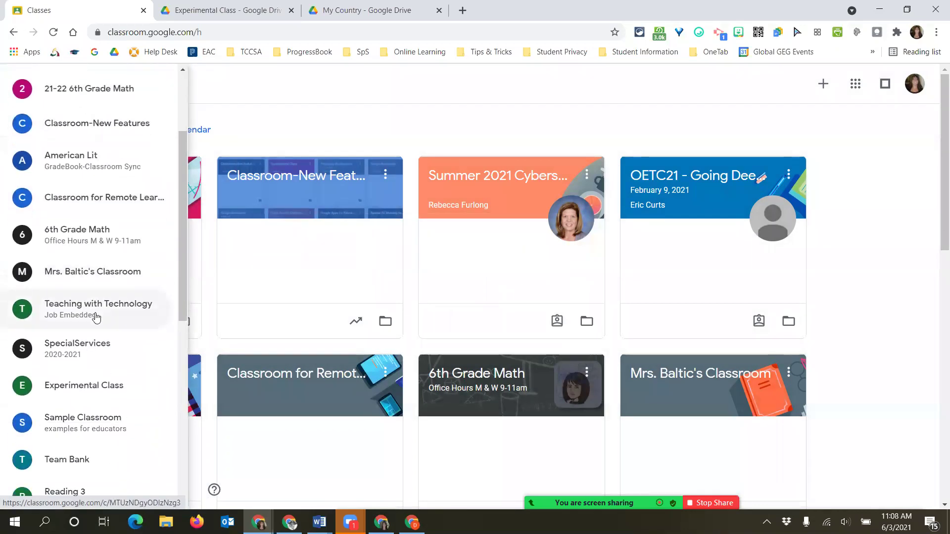
{"action": "scroll", "coordinate": [96, 318], "scroll_direction": "down", "scroll_amount": 8}
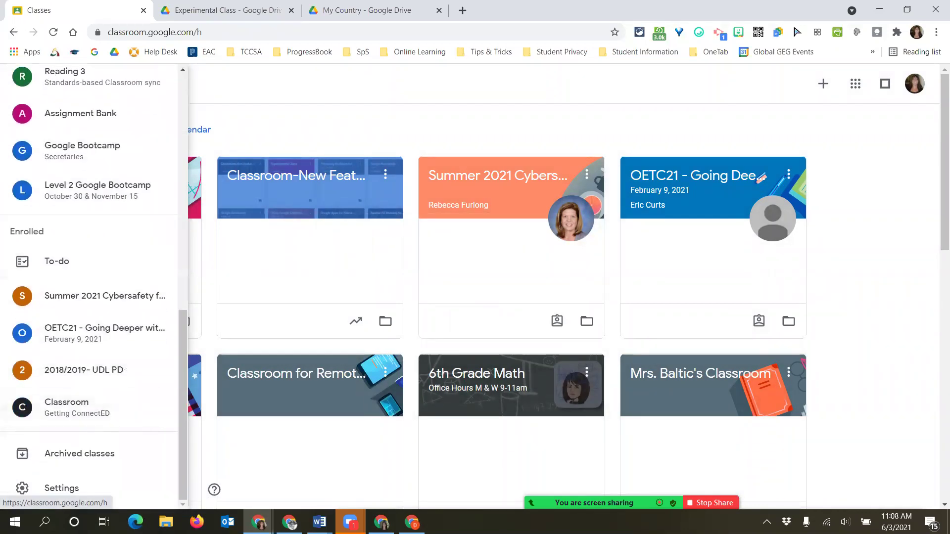
{"action": "left_click", "coordinate": [83, 455]}
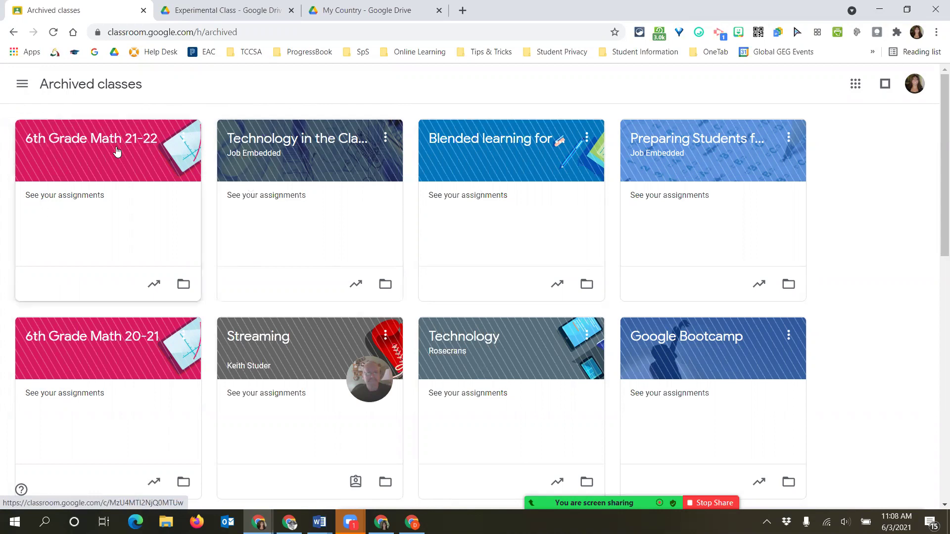
{"action": "left_click", "coordinate": [184, 145]}
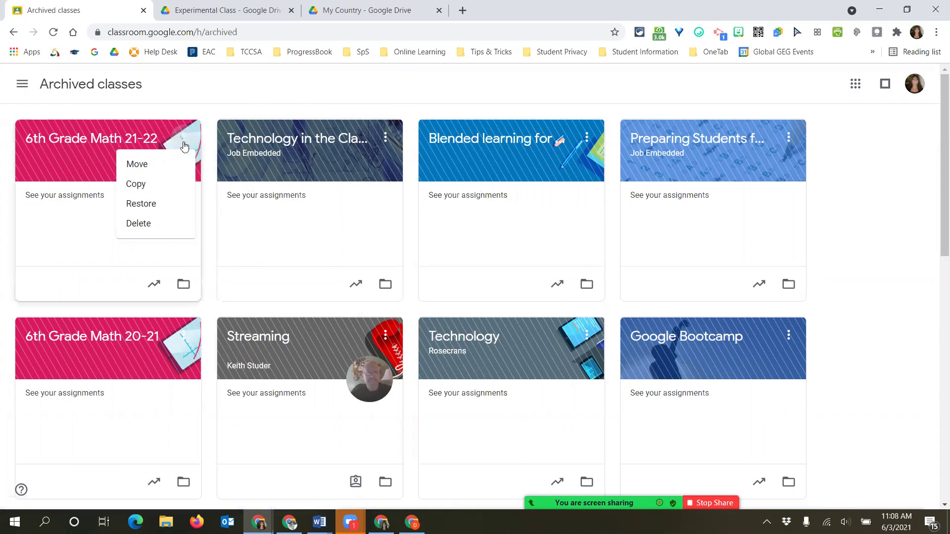
{"action": "left_click", "coordinate": [143, 225]}
{"action": "left_click", "coordinate": [544, 348]}
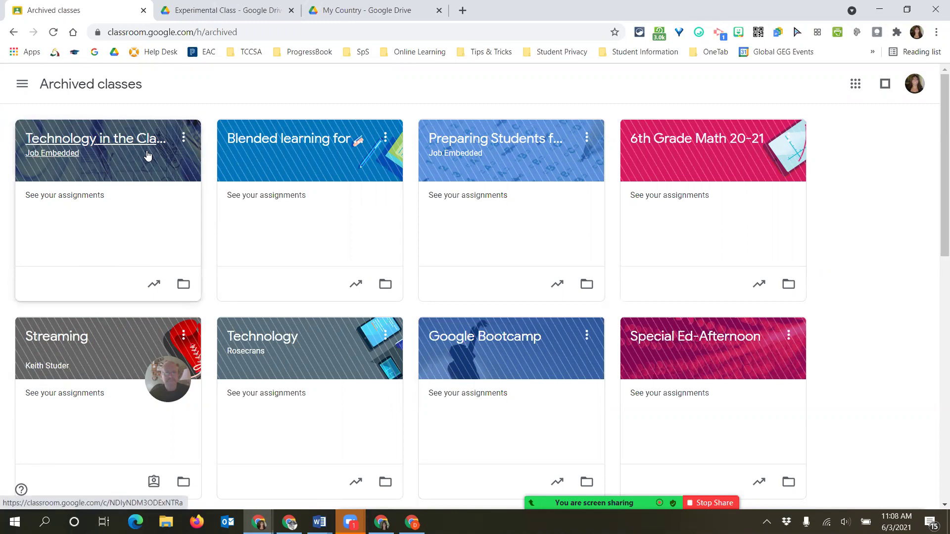
Step: Start a new assignment titled "Archived Assignments" in the classwork of the Classroom-New Features class
{"action": "left_click", "coordinate": [22, 85]}
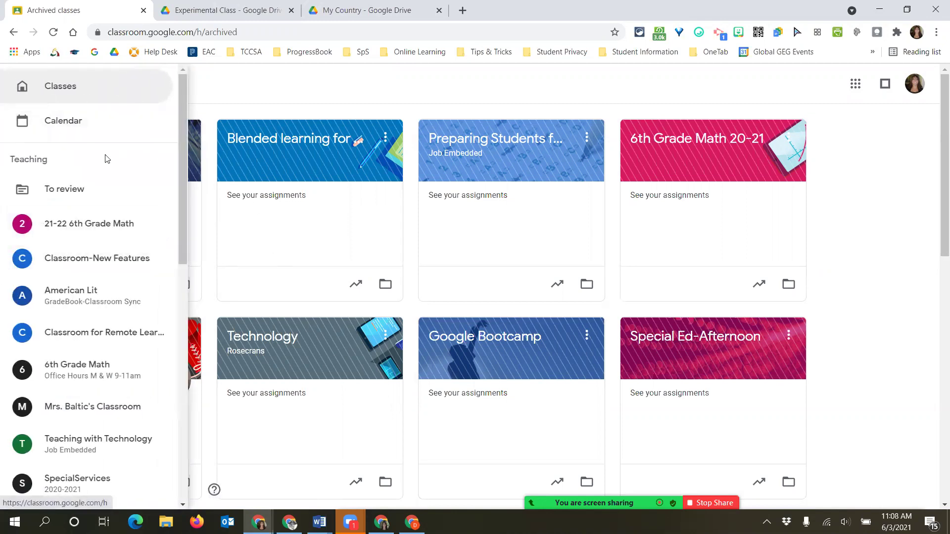
{"action": "left_click", "coordinate": [115, 268]}
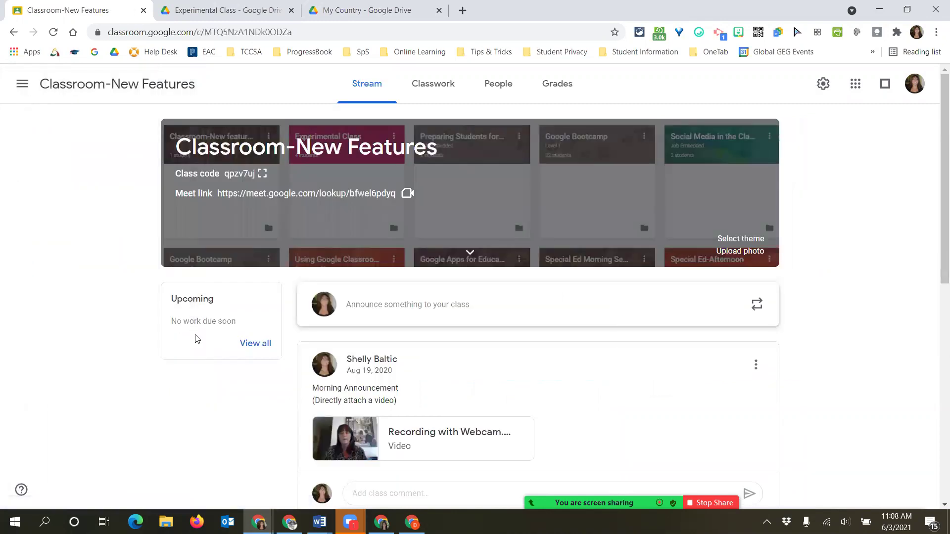
{"action": "left_click", "coordinate": [427, 85]}
{"action": "left_click", "coordinate": [274, 128]}
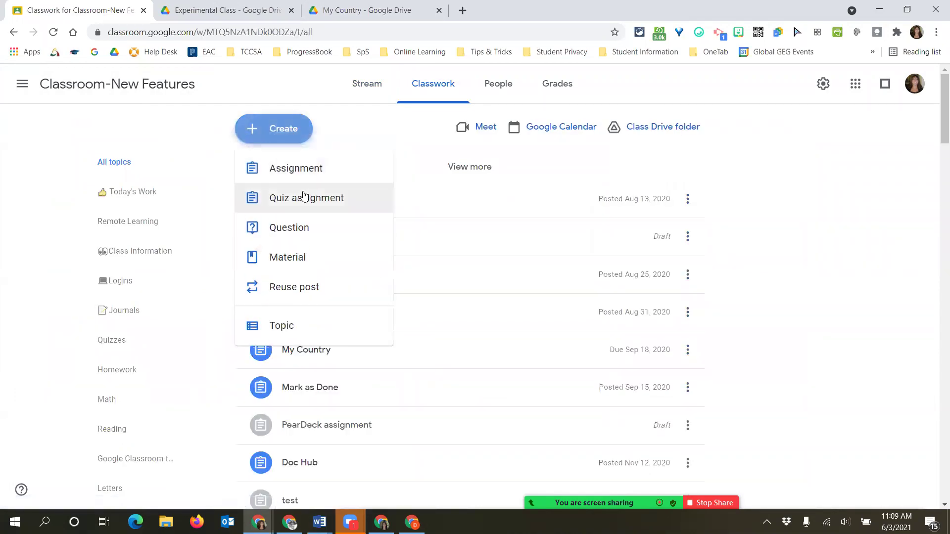
{"action": "left_click", "coordinate": [297, 168]}
{"action": "type", "text": "Archived"}
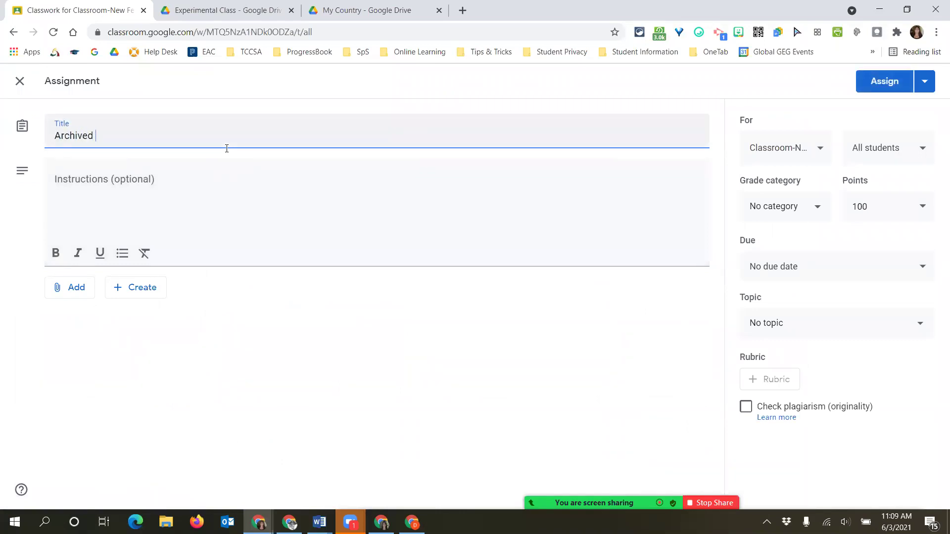
{"action": "type", "text": " Assignments"}
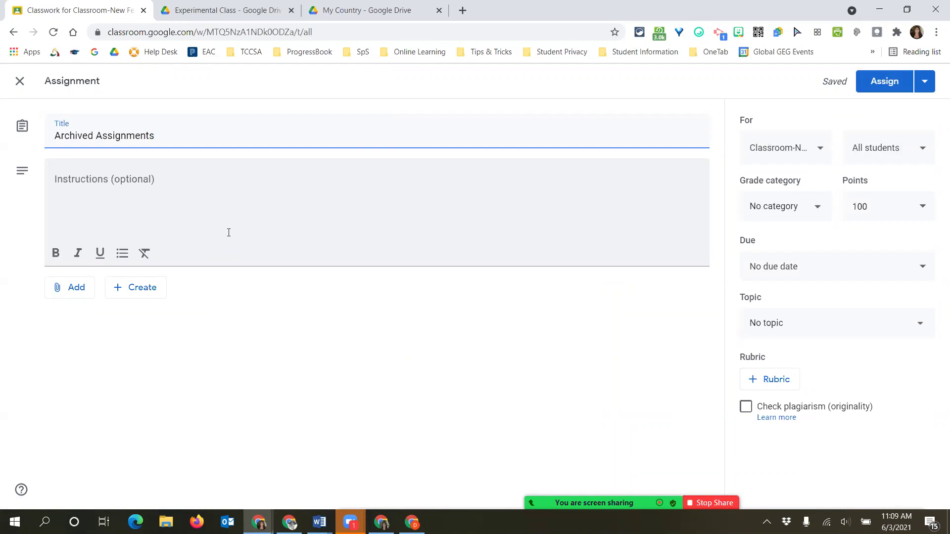
Step: Check the attachment sources for the Archived Assignments draft, and close it to return to the classwork
{"action": "left_click", "coordinate": [63, 288]}
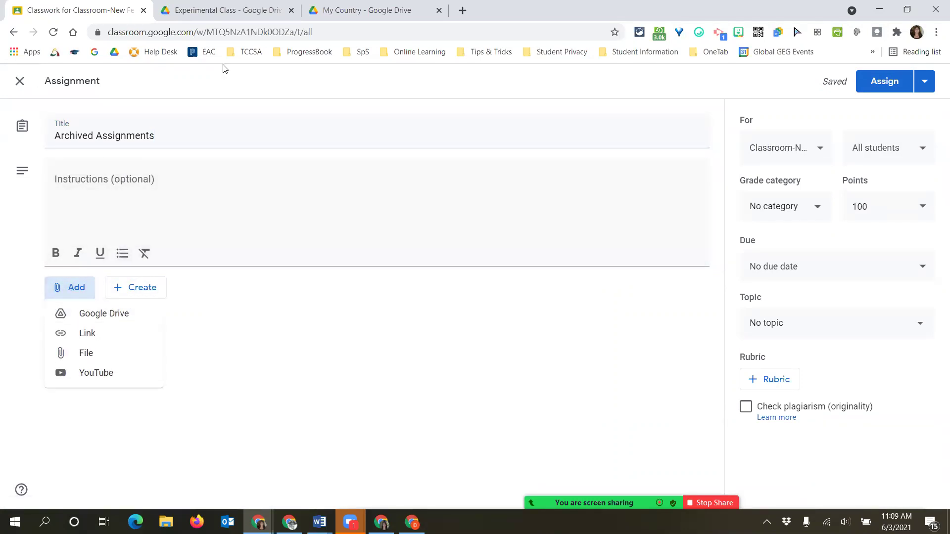
{"action": "left_click", "coordinate": [22, 88]}
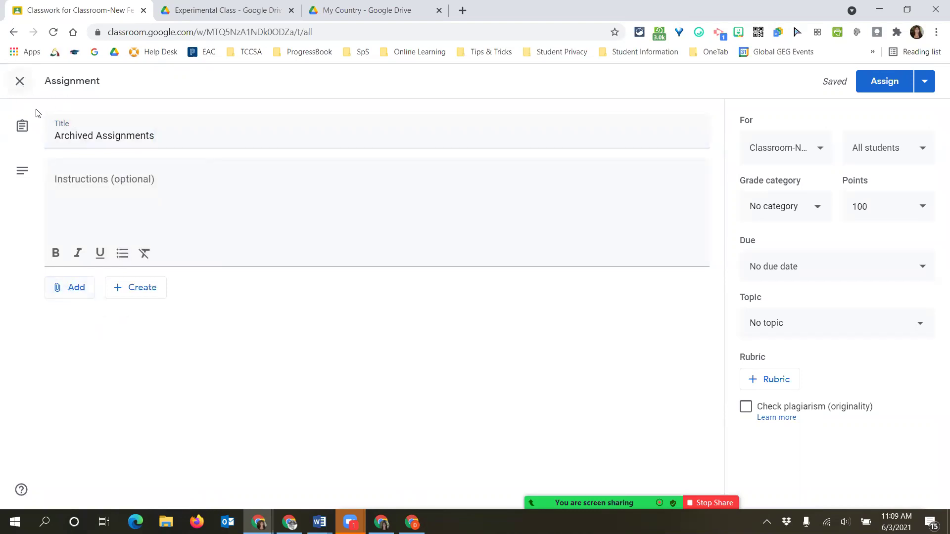
{"action": "left_click", "coordinate": [26, 83]}
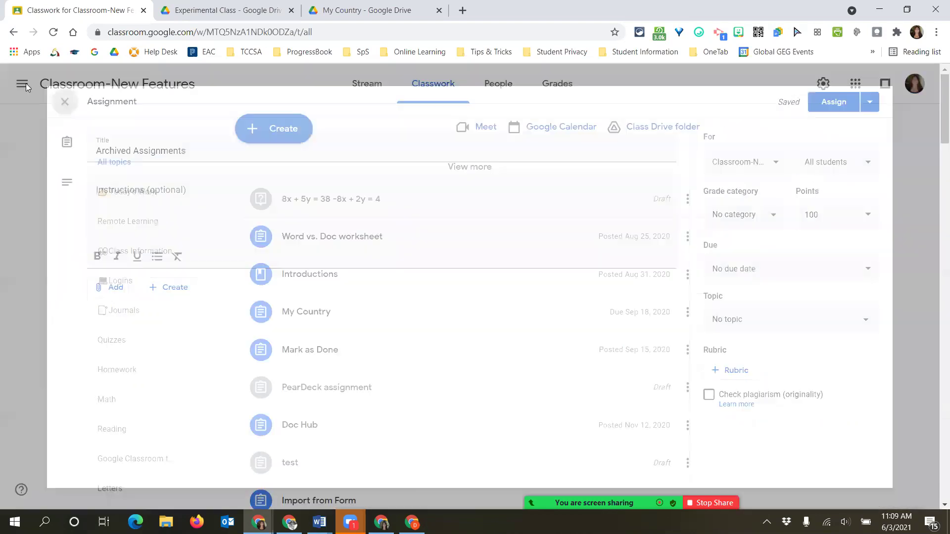
Step: Start reusing a post, and browse the posts available in the American Lit and 6th Grade Math 20-21 classes
{"action": "left_click", "coordinate": [275, 131]}
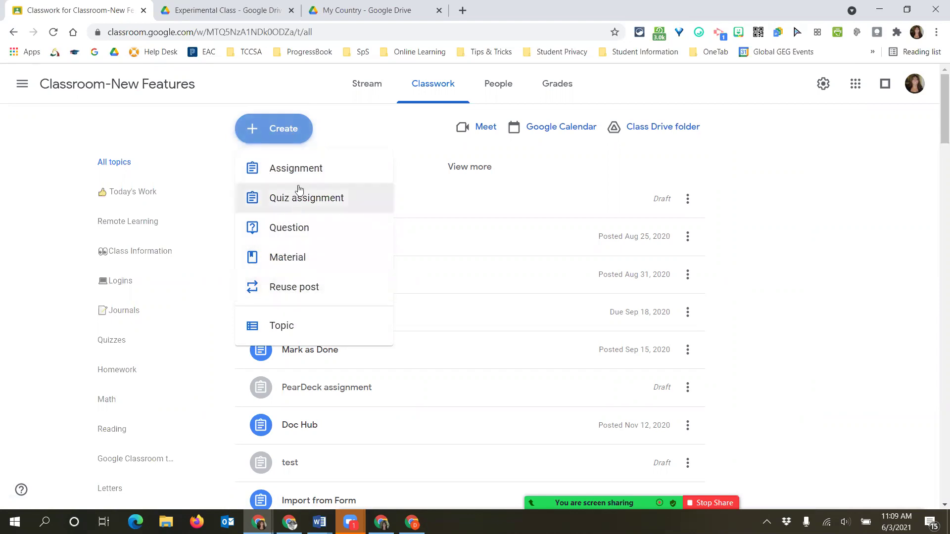
{"action": "left_click", "coordinate": [286, 294]}
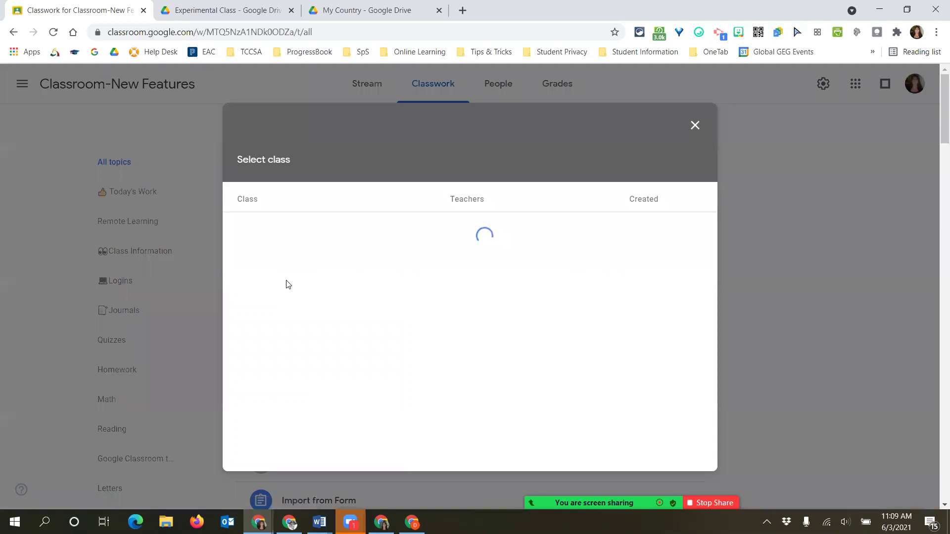
{"action": "left_click", "coordinate": [288, 284]}
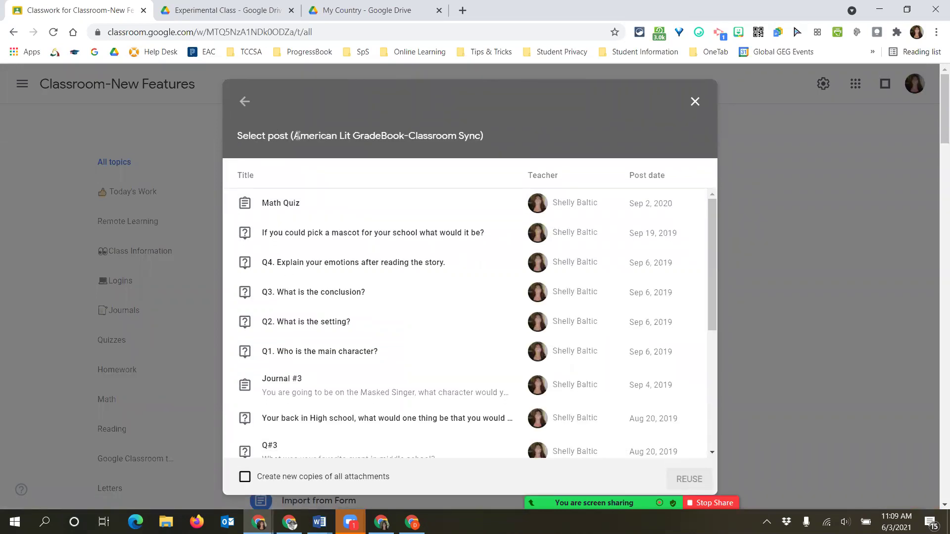
{"action": "left_click", "coordinate": [242, 101]}
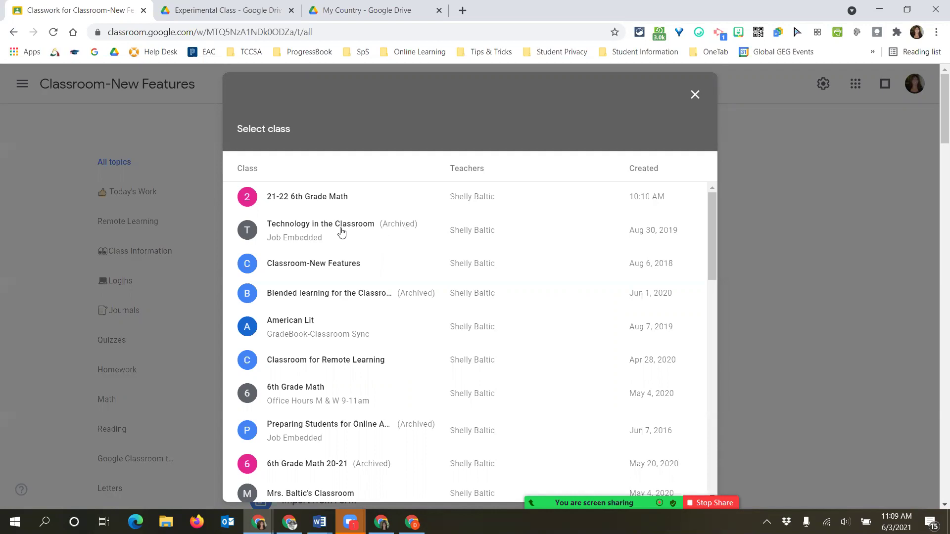
{"action": "scroll", "coordinate": [331, 324], "scroll_direction": "down", "scroll_amount": 1}
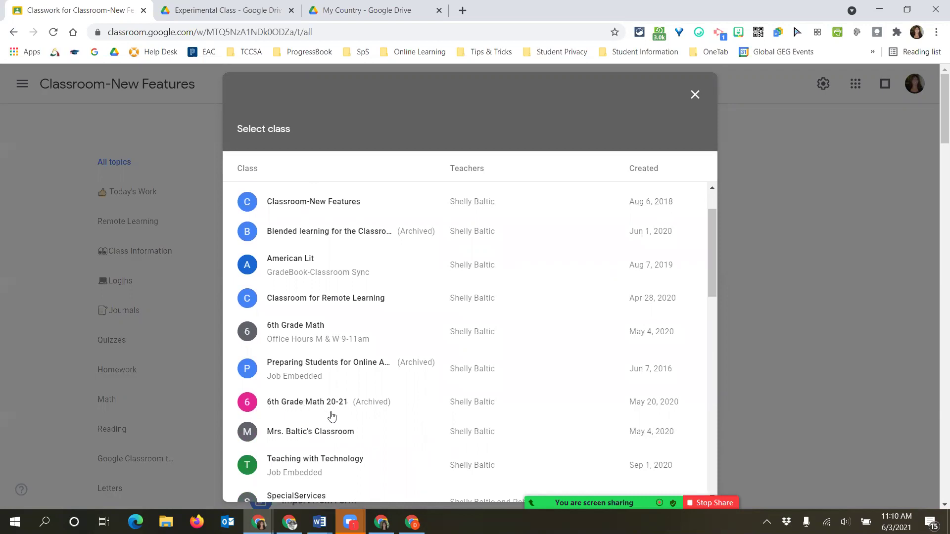
{"action": "left_click", "coordinate": [319, 402]}
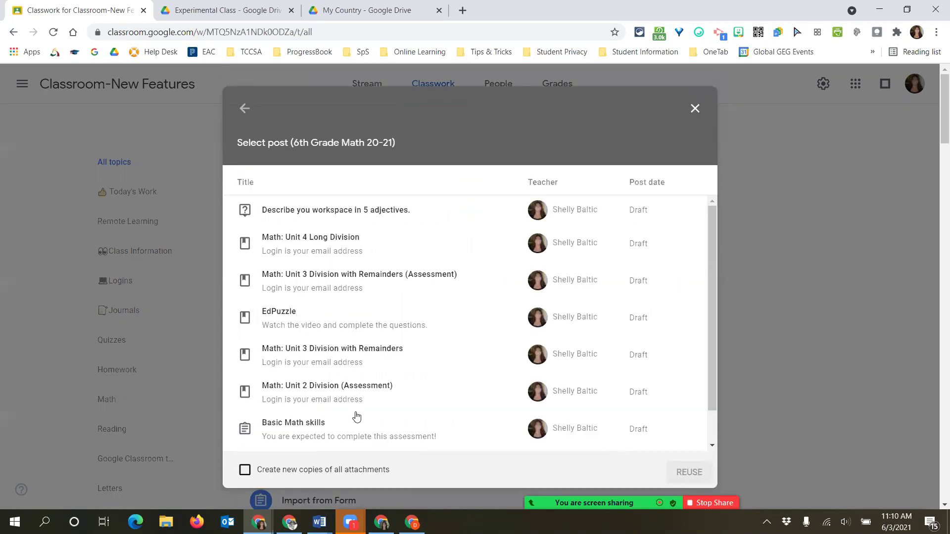
{"action": "left_click", "coordinate": [245, 109]}
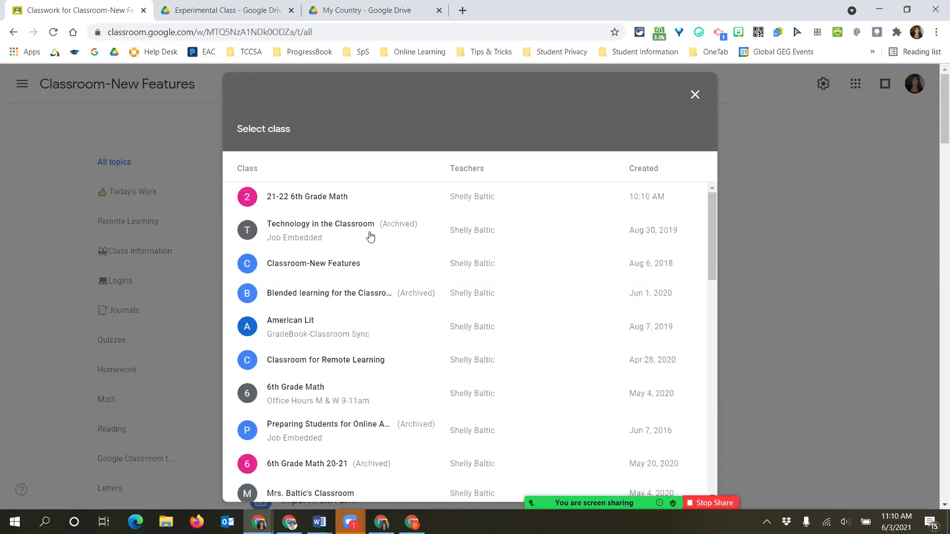
Step: Reuse the Tech Ideas post from the archived Technology in the Classroom class, and check its options for adding attachments
{"action": "left_click", "coordinate": [310, 235]}
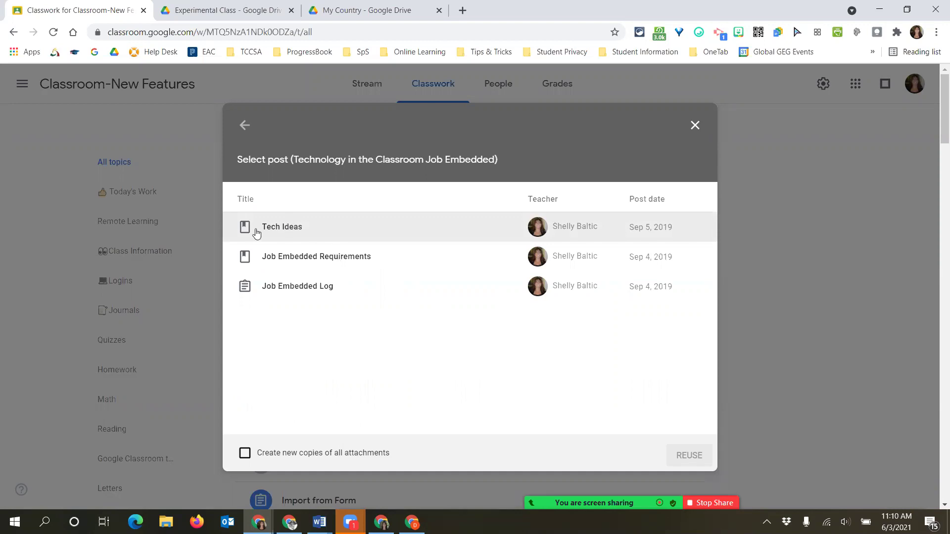
{"action": "left_click", "coordinate": [281, 229]}
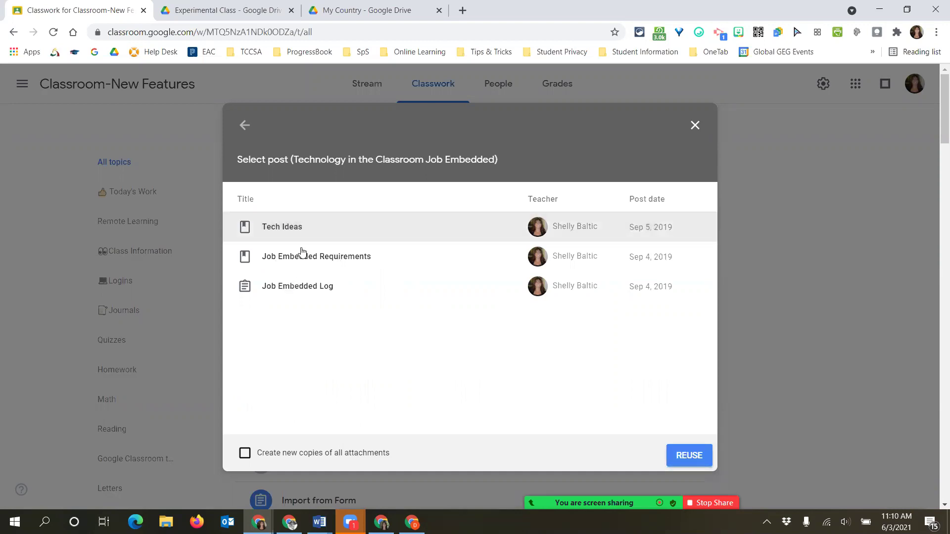
{"action": "left_click", "coordinate": [688, 460]}
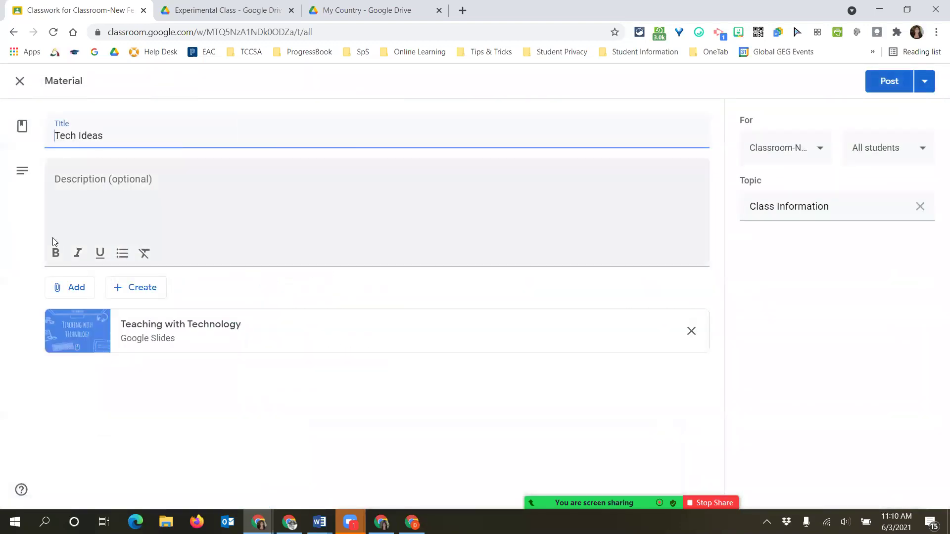
{"action": "left_click", "coordinate": [77, 292]}
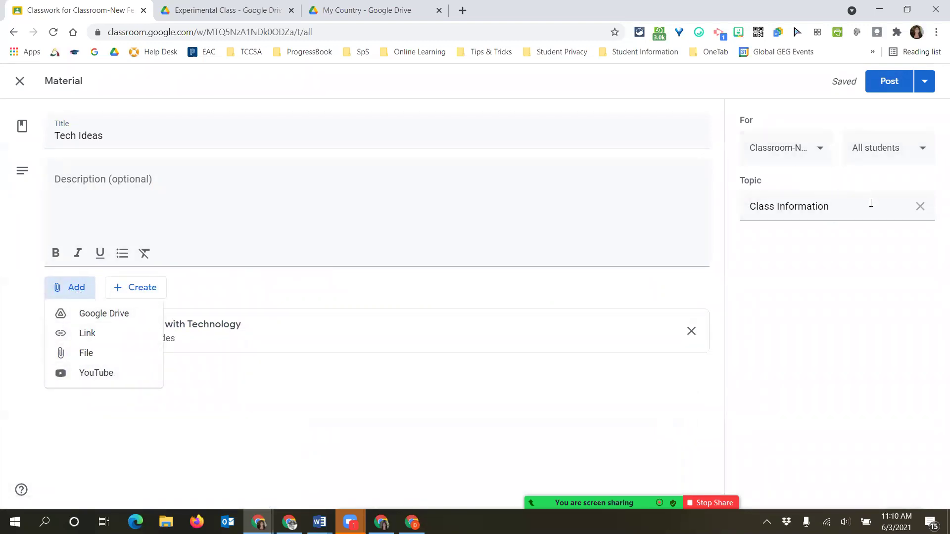
{"action": "key", "text": "Escape"}
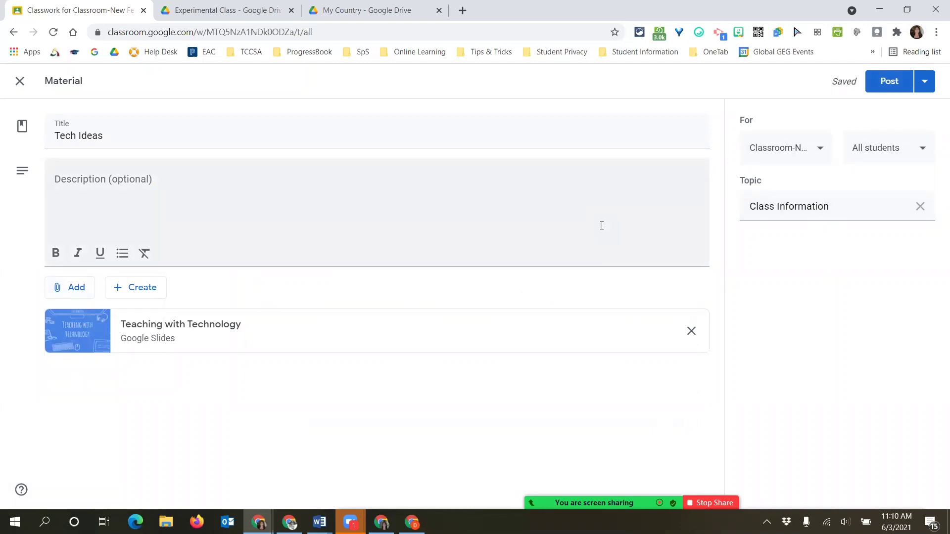
Step: Remove the Class Information topic from the Tech Ideas material, review the available topics, and close the draft
{"action": "left_click", "coordinate": [843, 207]}
{"action": "triple_click", "coordinate": [812, 207]}
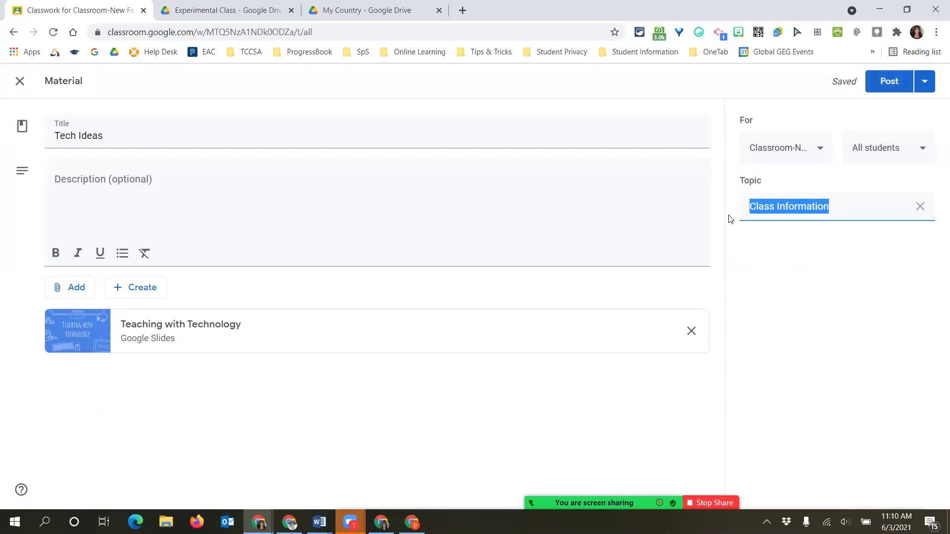
{"action": "key", "text": "BackSpace"}
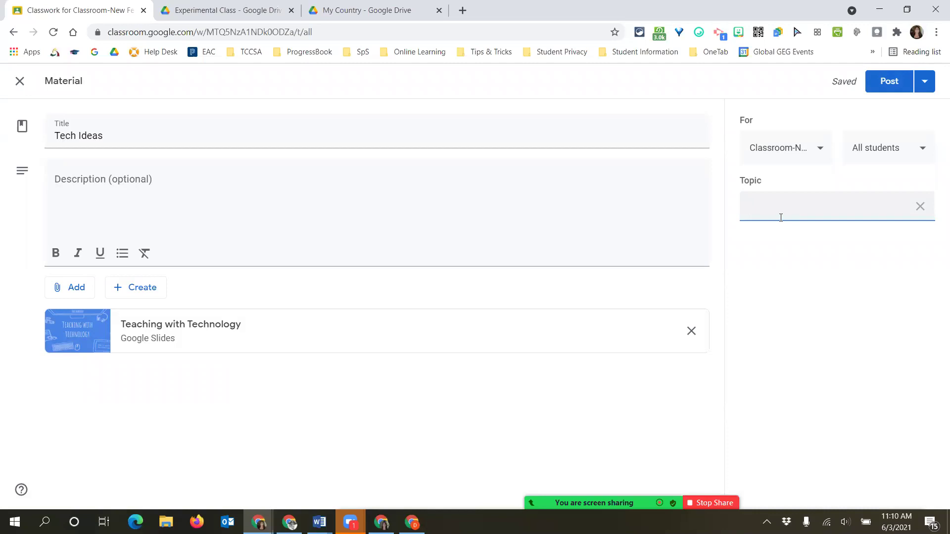
{"action": "left_click", "coordinate": [922, 207]}
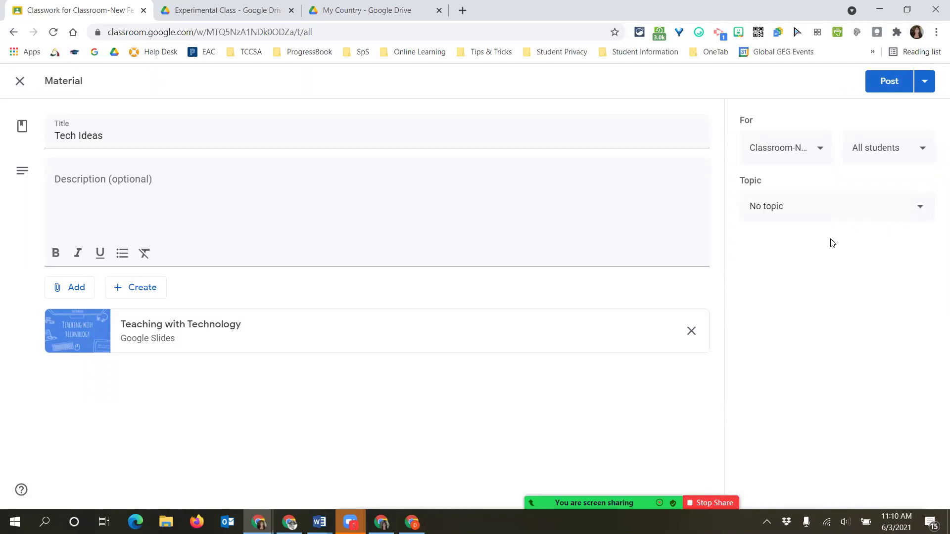
{"action": "left_click", "coordinate": [796, 213]}
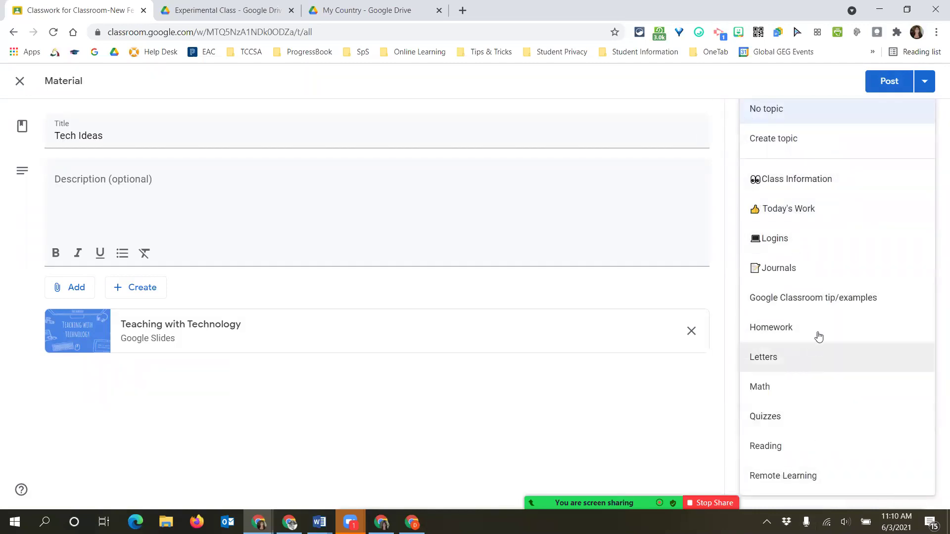
{"action": "key", "text": "End"}
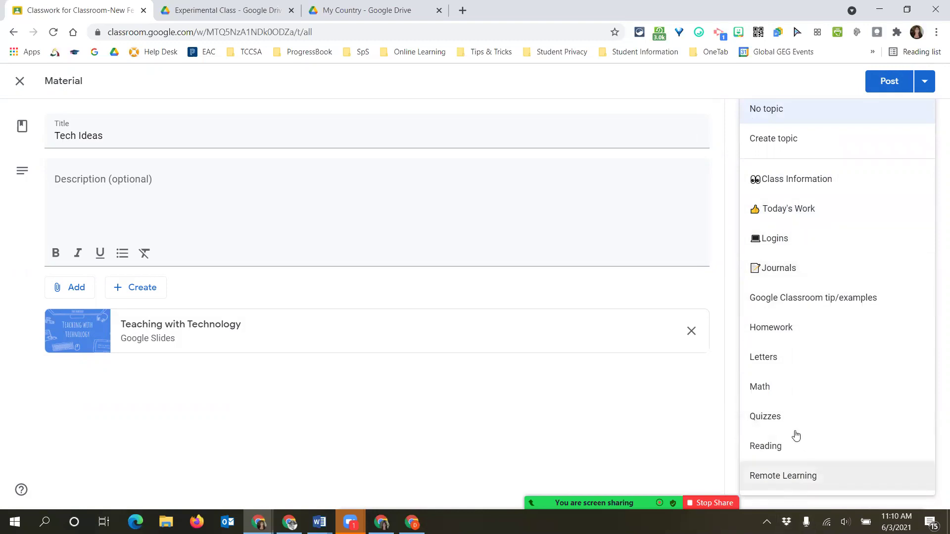
{"action": "left_click", "coordinate": [461, 72]}
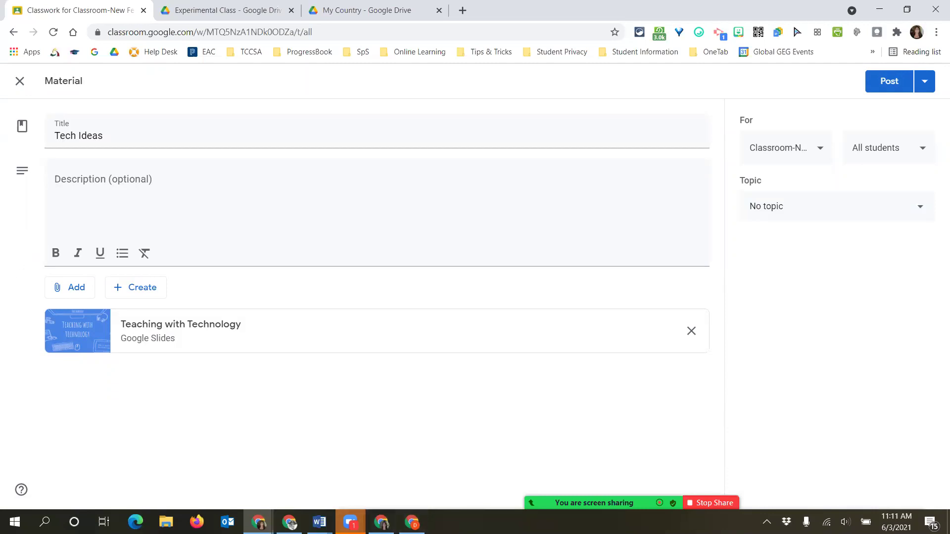
{"action": "left_click", "coordinate": [19, 82]}
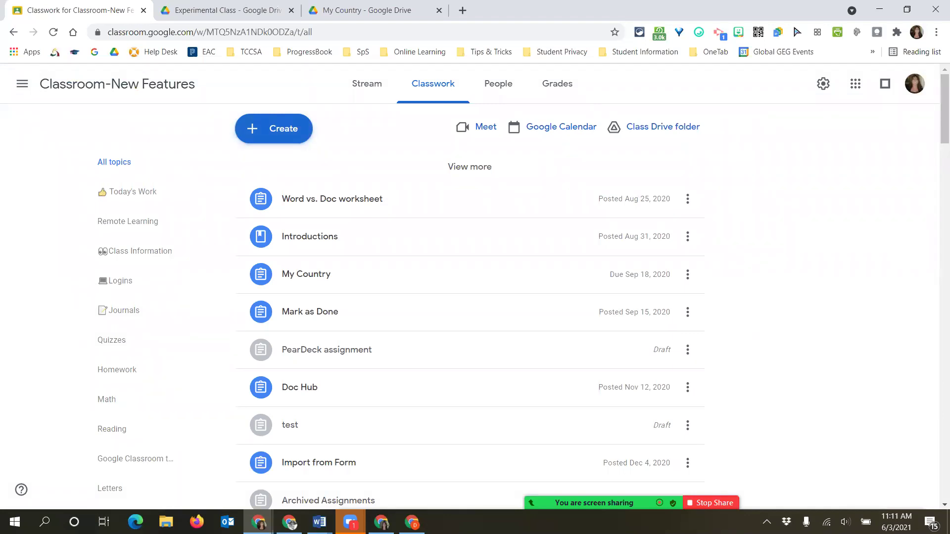
Step: Leave the Classroom-New Features class and open the archived classes overview
{"action": "left_click", "coordinate": [16, 86]}
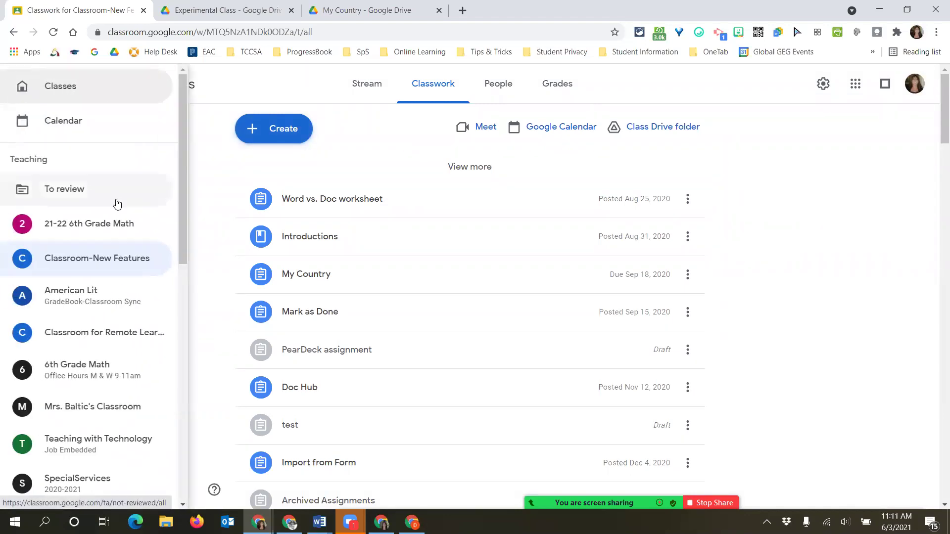
{"action": "left_click", "coordinate": [70, 90]}
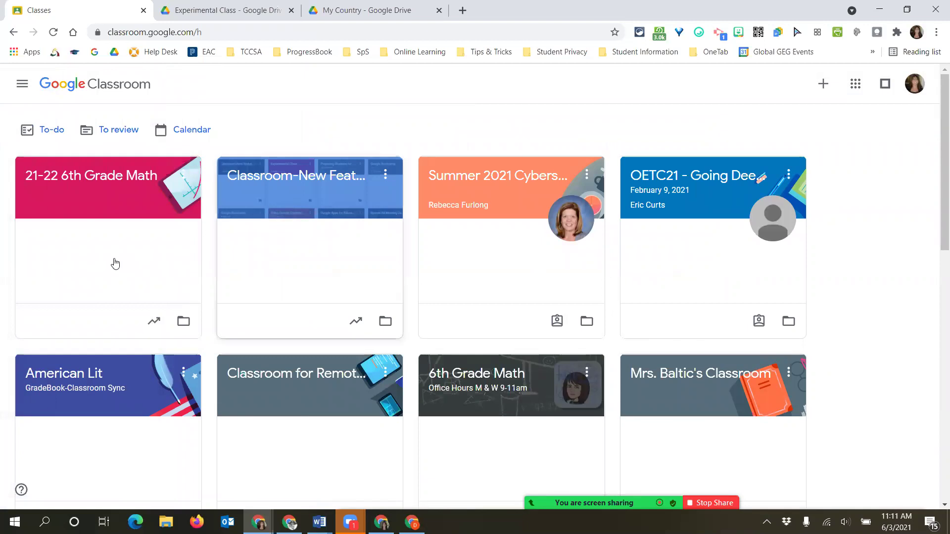
{"action": "left_click", "coordinate": [24, 87]}
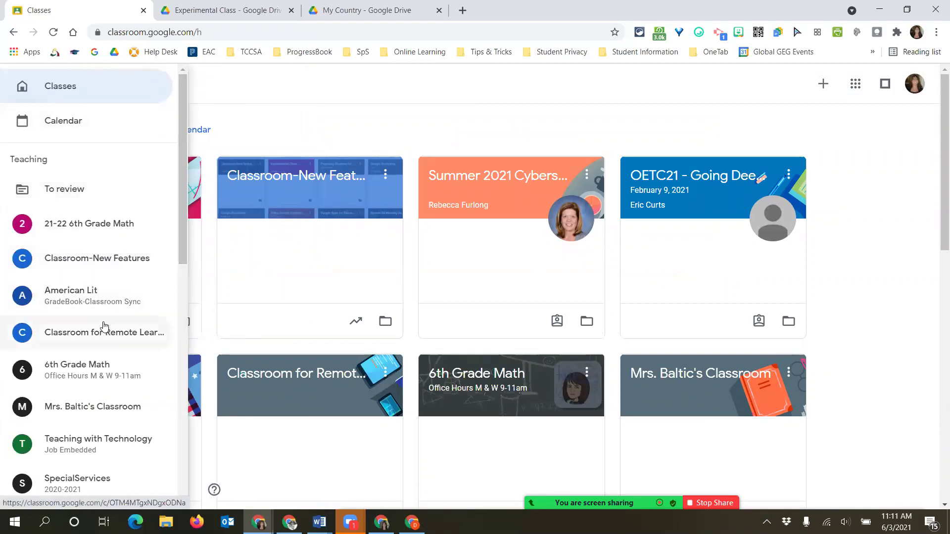
{"action": "scroll", "coordinate": [104, 328], "scroll_direction": "down", "scroll_amount": 10}
{"action": "scroll", "coordinate": [127, 461], "scroll_direction": "down", "scroll_amount": 5}
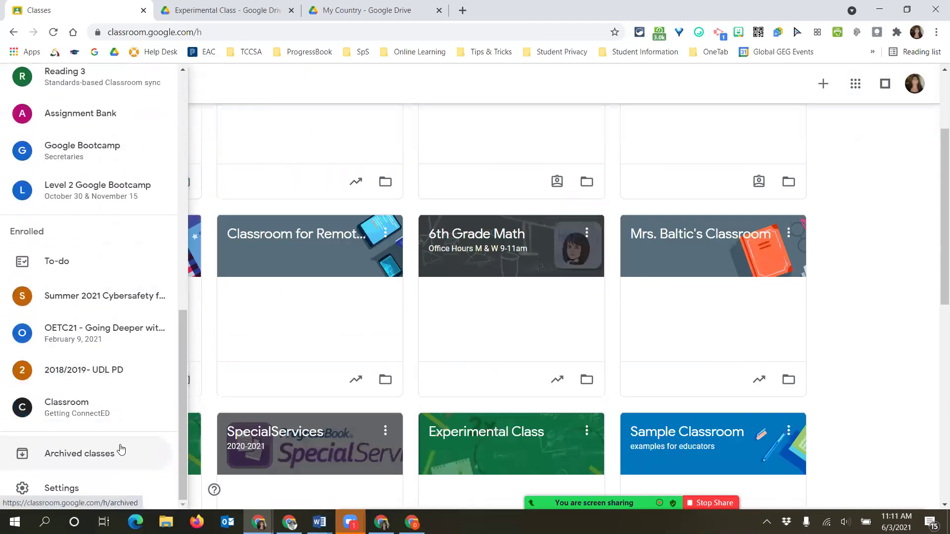
{"action": "left_click", "coordinate": [125, 456]}
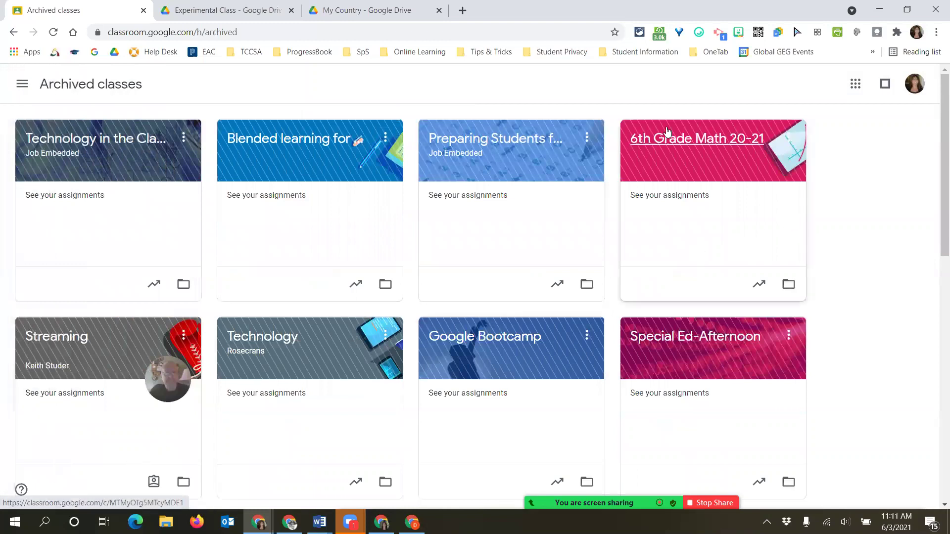
Step: Open the archived 6th Grade Math 20-21 class and look through its classwork topics and posts
{"action": "left_click", "coordinate": [705, 143]}
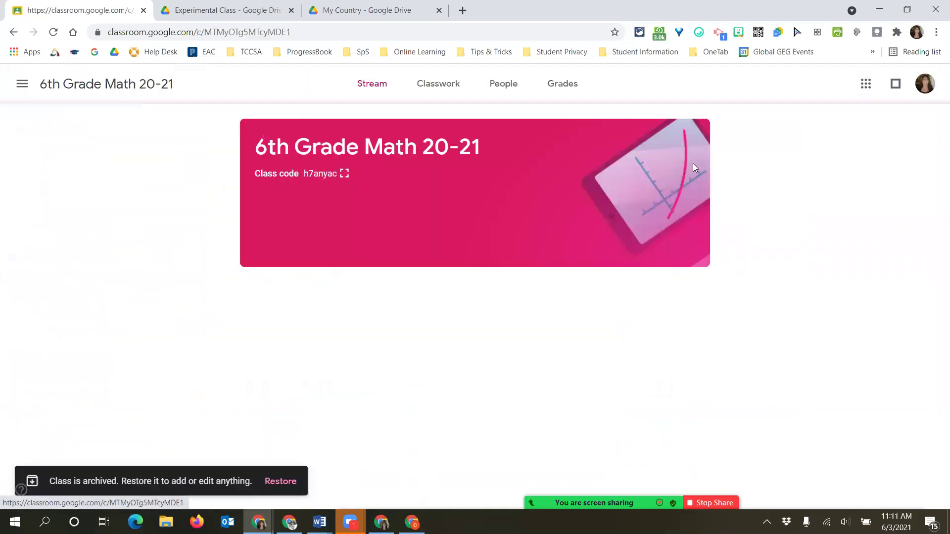
{"action": "left_click", "coordinate": [442, 100]}
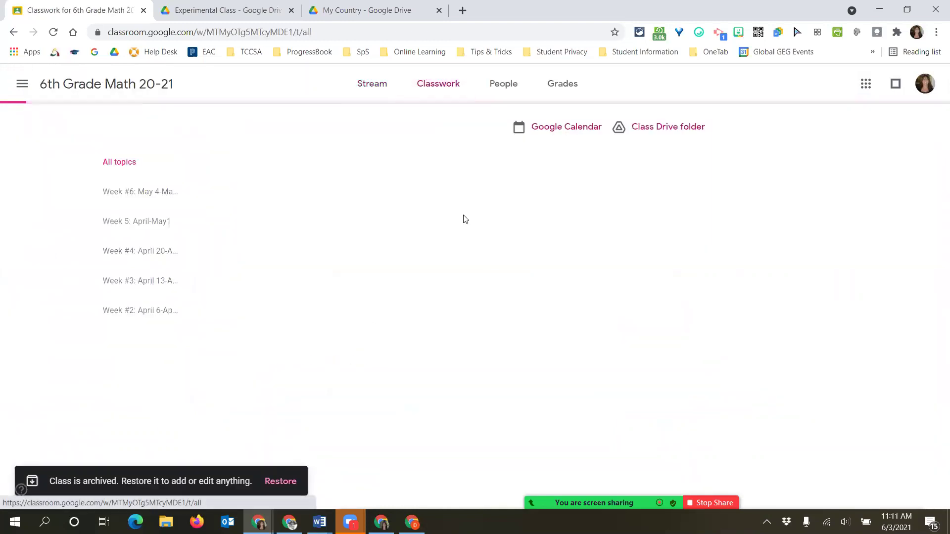
{"action": "scroll", "coordinate": [462, 219], "scroll_direction": "down", "scroll_amount": 7}
{"action": "scroll", "coordinate": [451, 269], "scroll_direction": "down", "scroll_amount": 3}
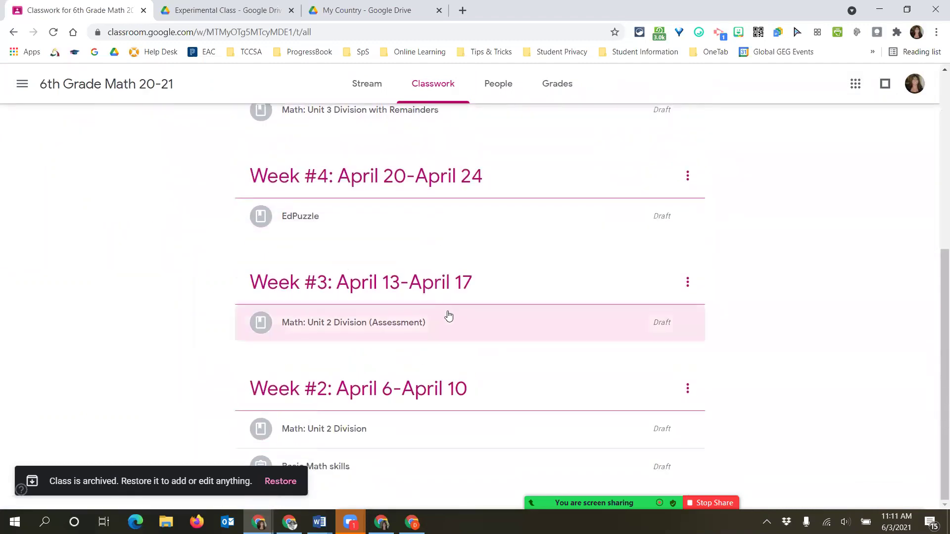
{"action": "scroll", "coordinate": [448, 313], "scroll_direction": "up", "scroll_amount": 7}
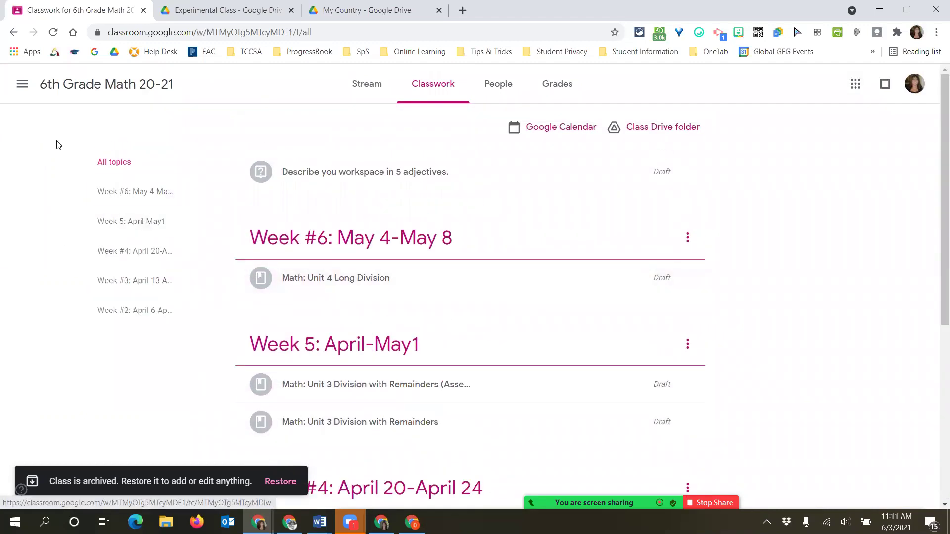
Step: Return to the archived classes overview and permanently delete the 6th Grade Math 20-21 class
{"action": "left_click", "coordinate": [13, 32]}
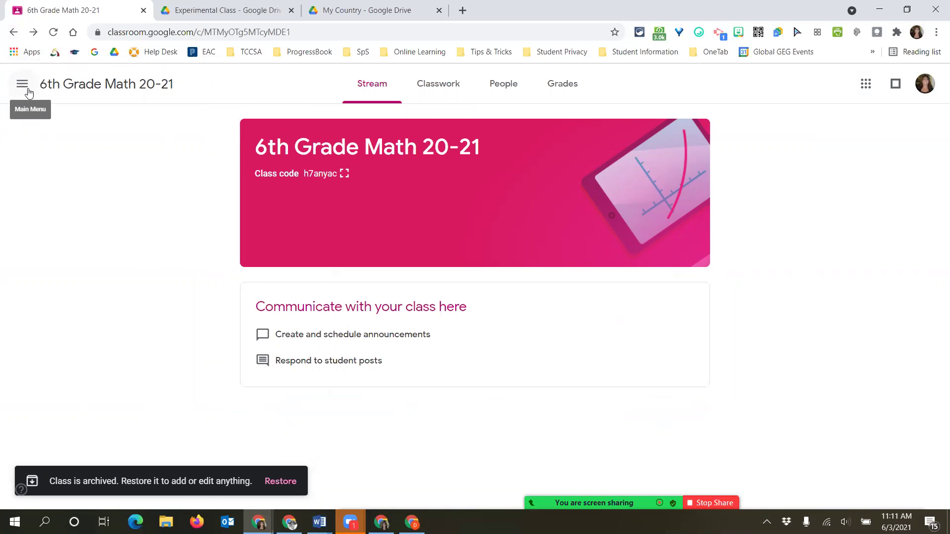
{"action": "left_click", "coordinate": [22, 83]}
{"action": "scroll", "coordinate": [87, 347], "scroll_direction": "down", "scroll_amount": 10}
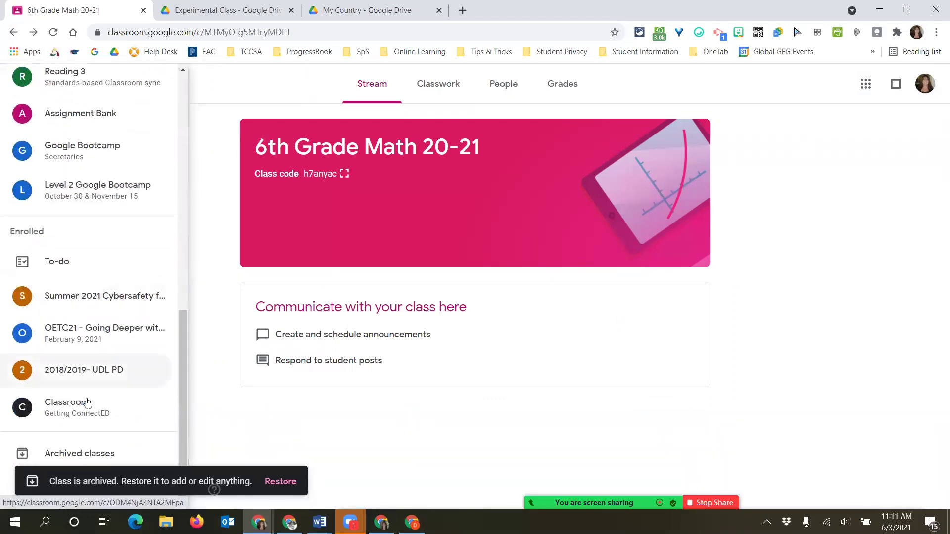
{"action": "left_click", "coordinate": [107, 453]}
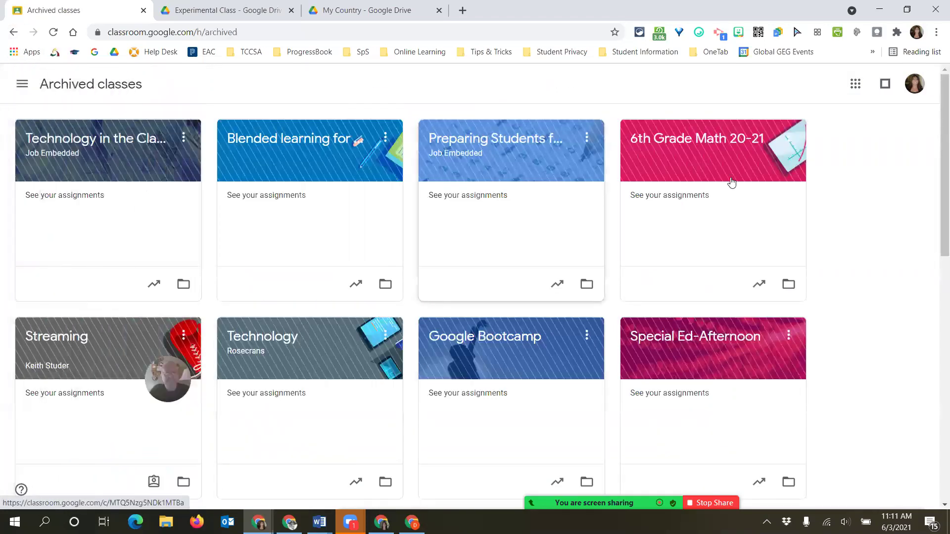
{"action": "left_click", "coordinate": [788, 139]}
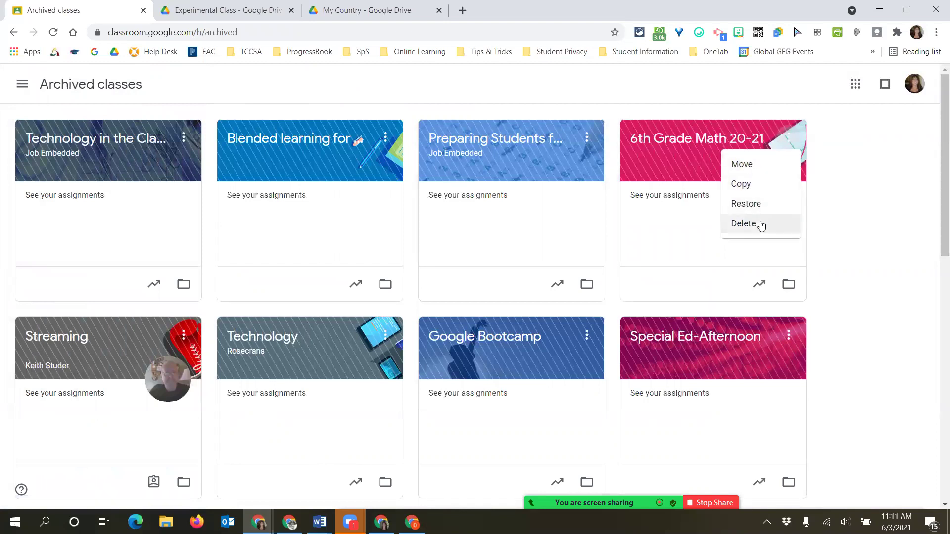
{"action": "left_click", "coordinate": [761, 225]}
{"action": "left_click", "coordinate": [541, 346]}
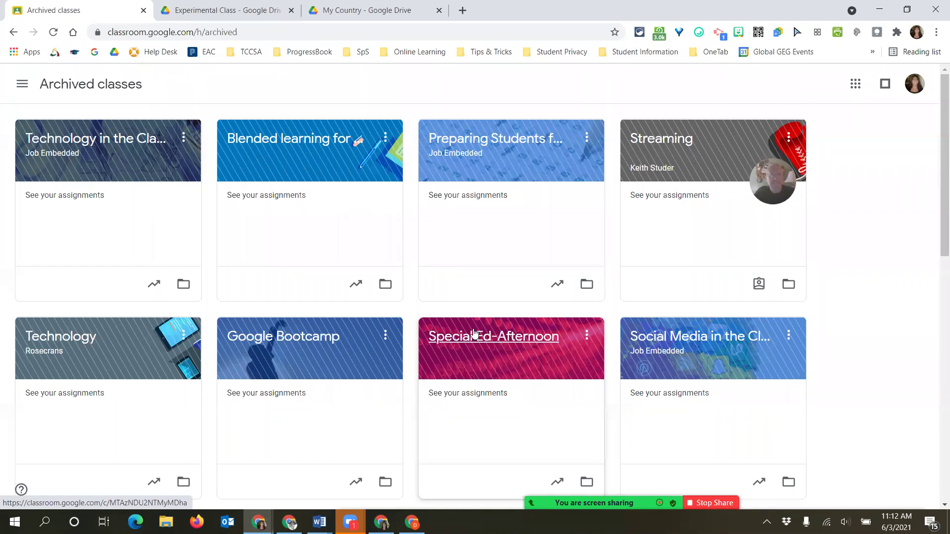
Step: Switch to Google Drive and inspect the 6th Grade Math 20-21 folder inside Classroom DO NOT DELETE
{"action": "left_click", "coordinate": [245, 12]}
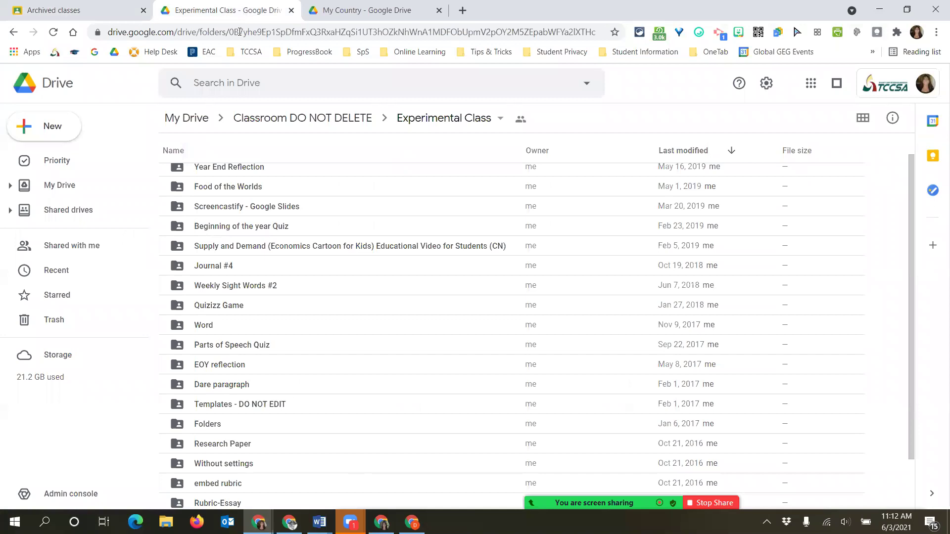
{"action": "left_click", "coordinate": [265, 119]}
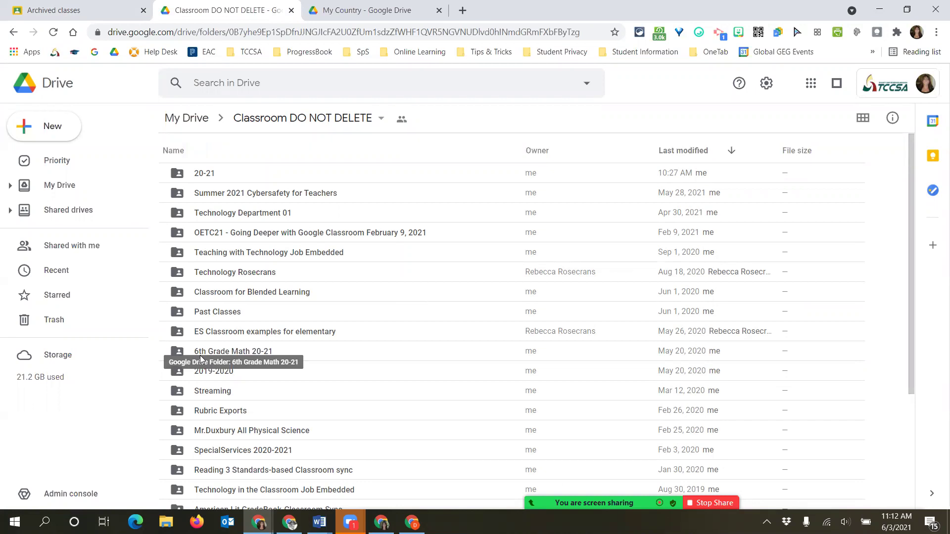
{"action": "double_click", "coordinate": [218, 352]}
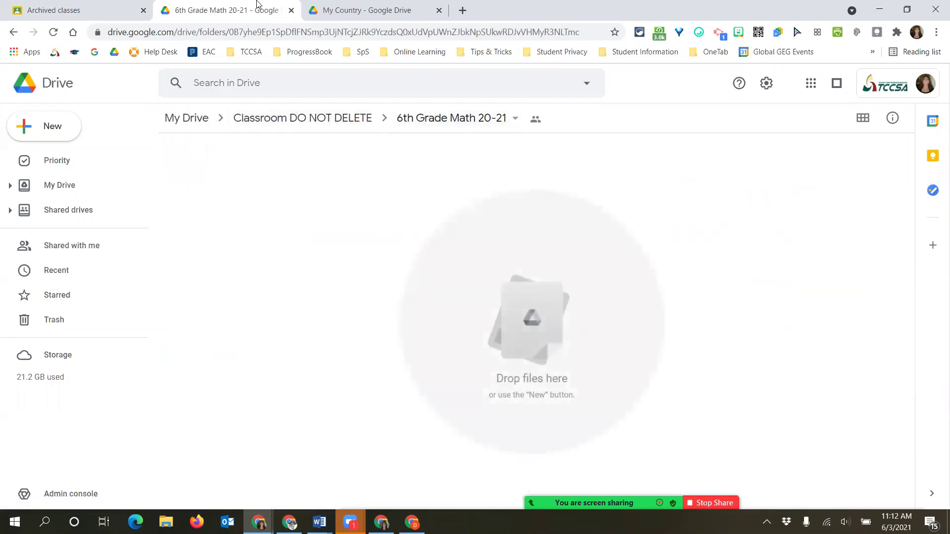
Step: Switch back to Google Classroom, leave the archived classes, and open the Classroom-New Features class
{"action": "left_click", "coordinate": [79, 10]}
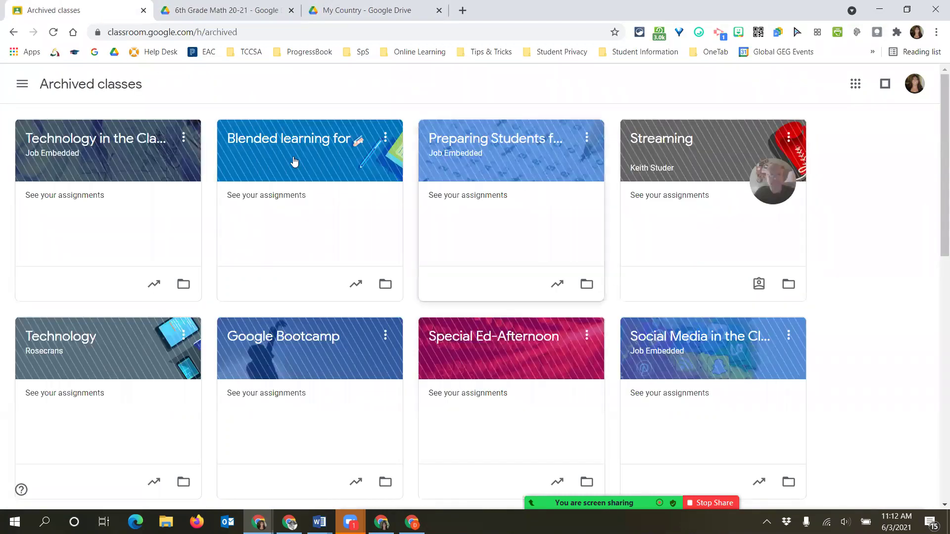
{"action": "left_click", "coordinate": [21, 83]}
{"action": "left_click", "coordinate": [63, 84]}
{"action": "scroll", "coordinate": [99, 174], "scroll_direction": "down", "scroll_amount": 7}
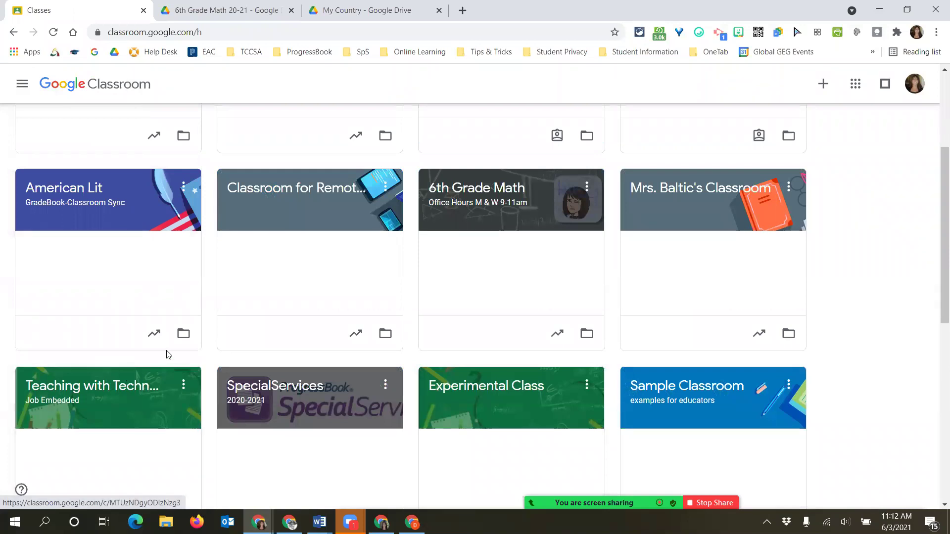
{"action": "scroll", "coordinate": [206, 407], "scroll_direction": "up", "scroll_amount": 4}
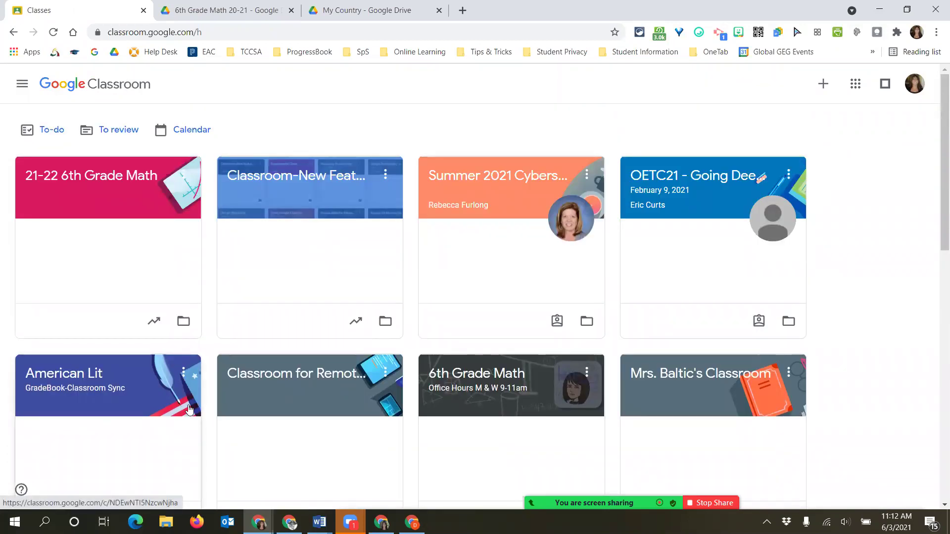
{"action": "left_click", "coordinate": [297, 179]}
Step: Review the active and archived classes offered for reusing a post in Classroom-New Features, and close the selection
{"action": "left_click", "coordinate": [426, 85]}
{"action": "left_click", "coordinate": [292, 130]}
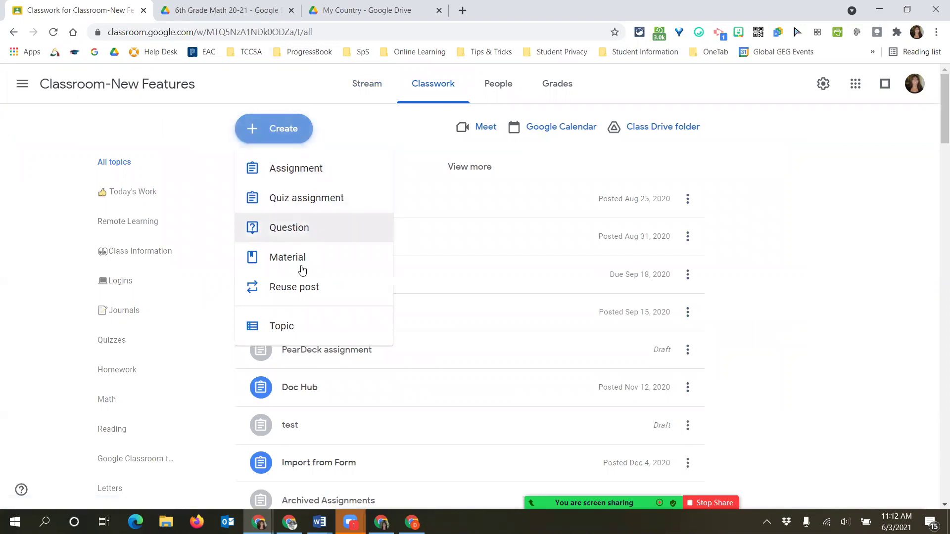
{"action": "left_click", "coordinate": [291, 297]}
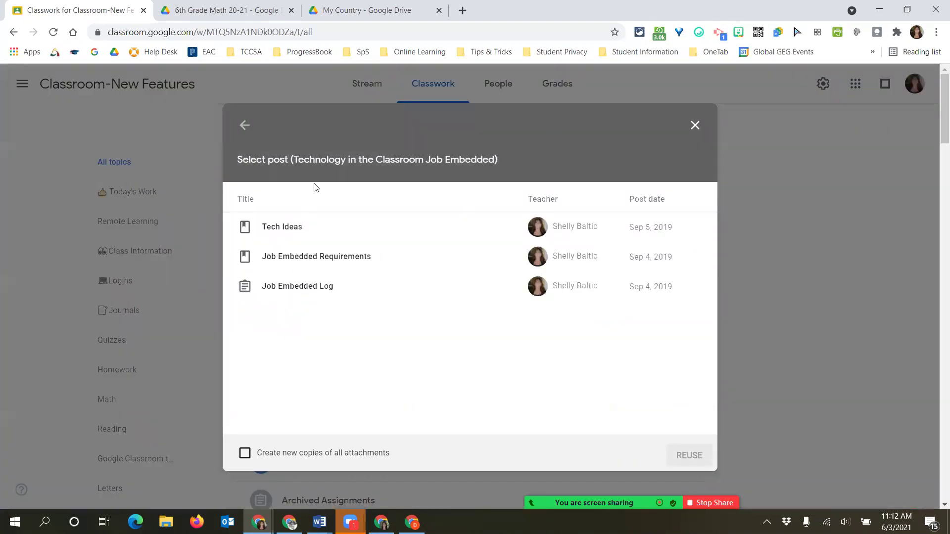
{"action": "left_click", "coordinate": [246, 126]}
{"action": "scroll", "coordinate": [285, 221], "scroll_direction": "down", "scroll_amount": 3}
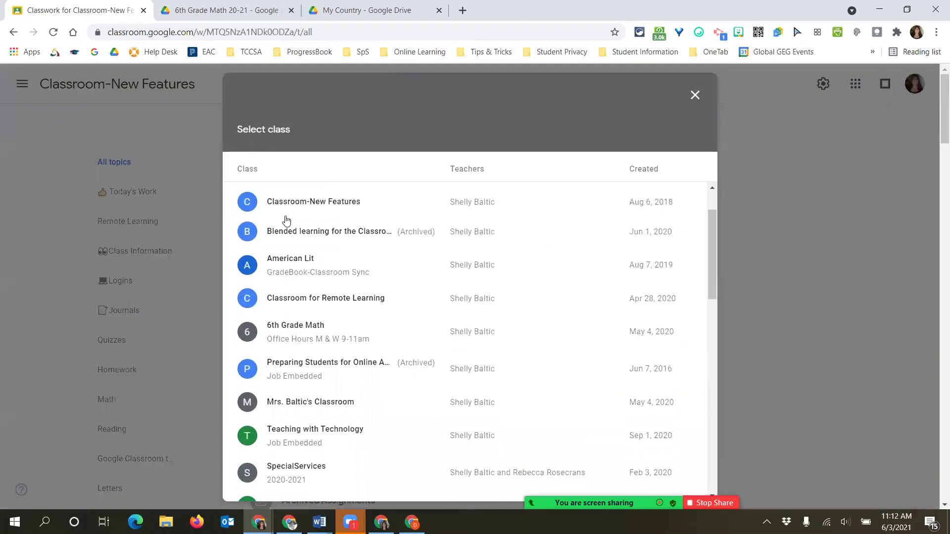
{"action": "scroll", "coordinate": [290, 277], "scroll_direction": "down", "scroll_amount": 3}
{"action": "scroll", "coordinate": [280, 341], "scroll_direction": "down", "scroll_amount": 5}
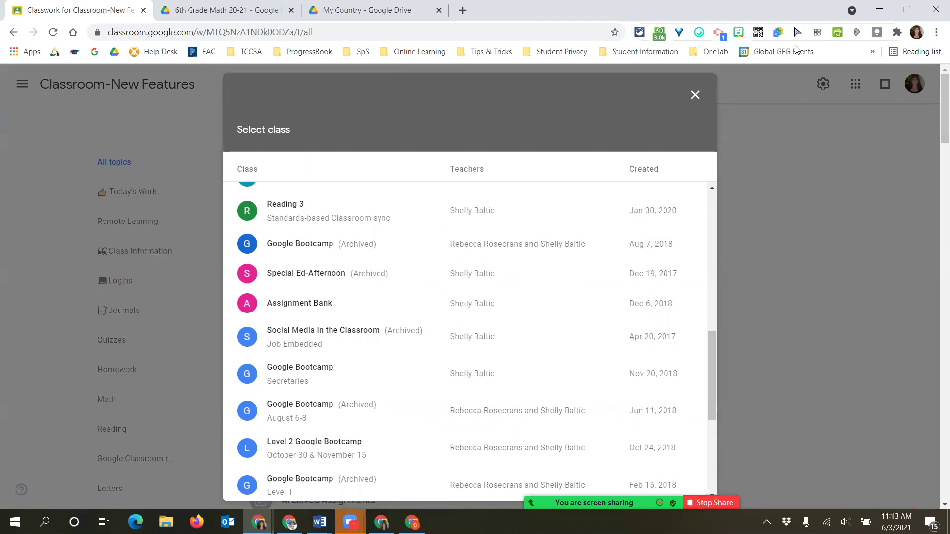
{"action": "left_click", "coordinate": [694, 95]}
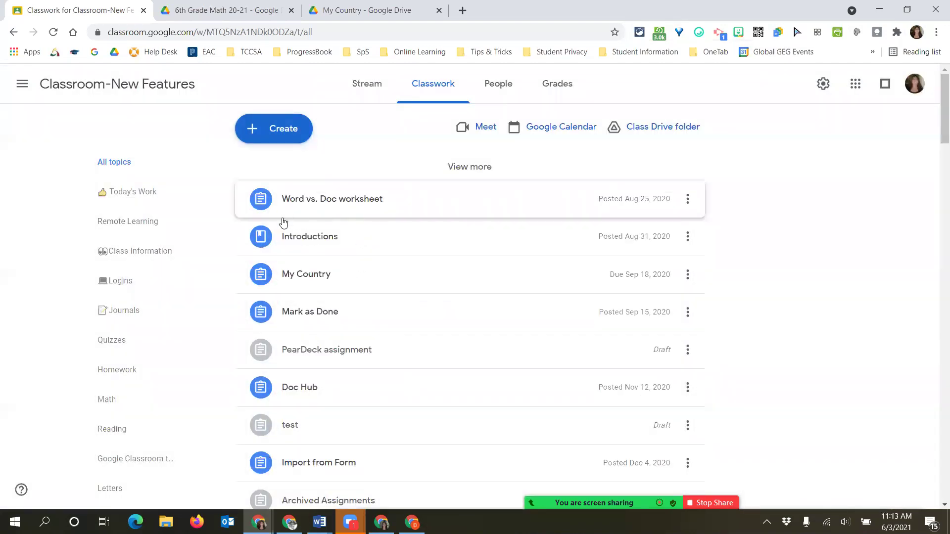
Step: Look through the Classroom-New Features classwork posts and topics, including Class Information, Logins and Journals
{"action": "scroll", "coordinate": [285, 235], "scroll_direction": "down", "scroll_amount": 1}
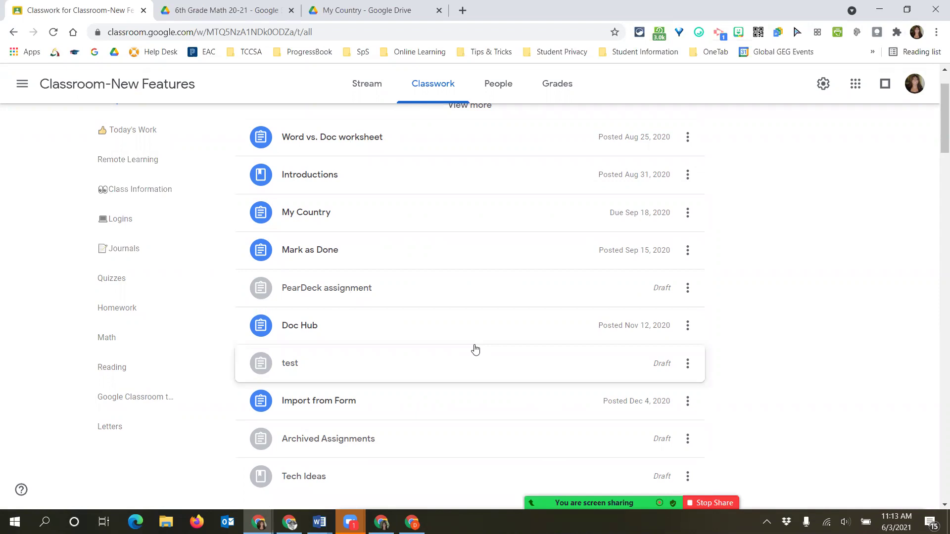
{"action": "scroll", "coordinate": [466, 359], "scroll_direction": "down", "scroll_amount": 10}
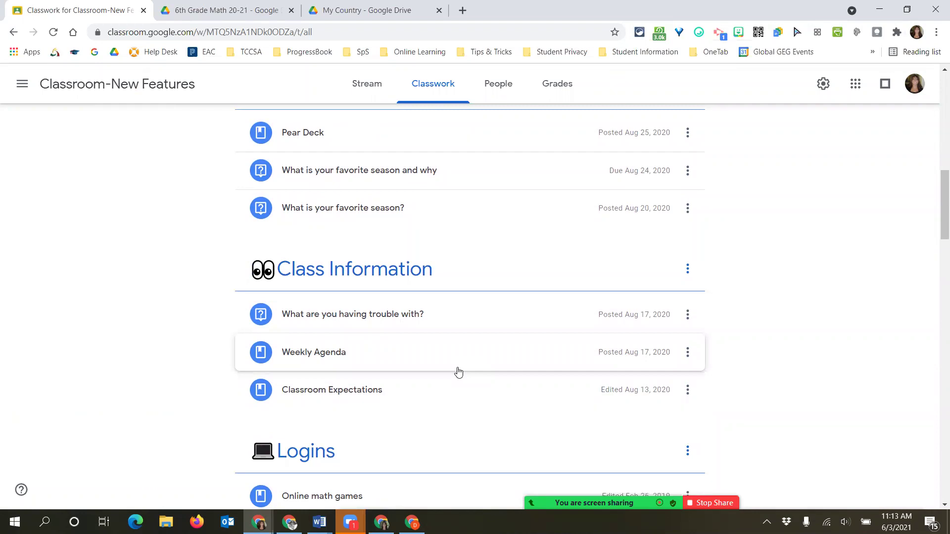
{"action": "scroll", "coordinate": [459, 371], "scroll_direction": "down", "scroll_amount": 1}
{"action": "scroll", "coordinate": [459, 371], "scroll_direction": "down", "scroll_amount": 2}
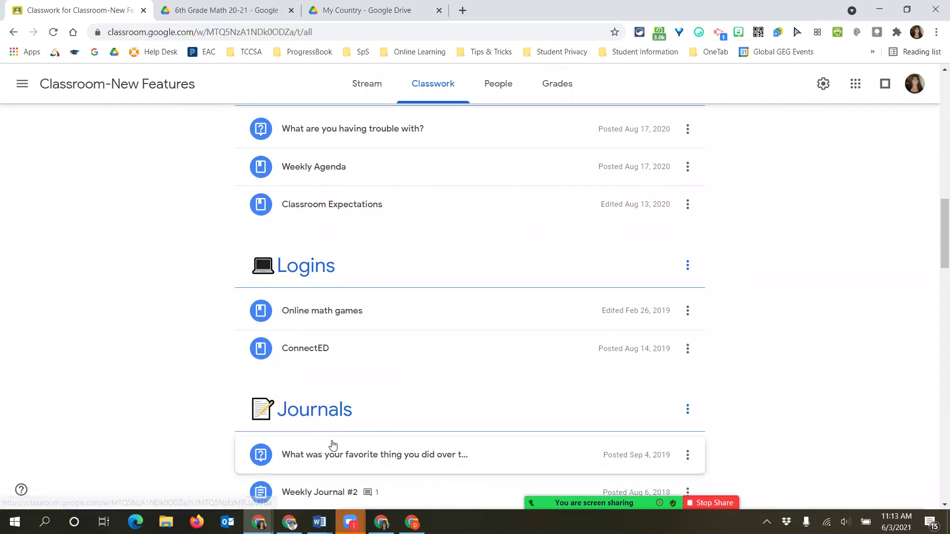
{"action": "scroll", "coordinate": [333, 445], "scroll_direction": "up", "scroll_amount": 2}
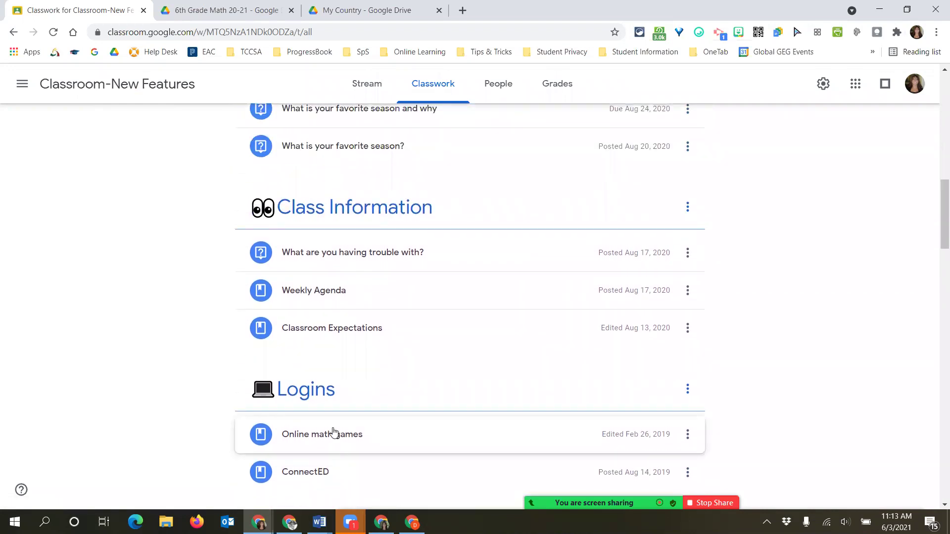
{"action": "scroll", "coordinate": [331, 444], "scroll_direction": "up", "scroll_amount": 2}
{"action": "scroll", "coordinate": [334, 433], "scroll_direction": "up", "scroll_amount": 2}
Step: Return to the classes overview and open the Assignment Bank class
{"action": "left_click", "coordinate": [22, 83]}
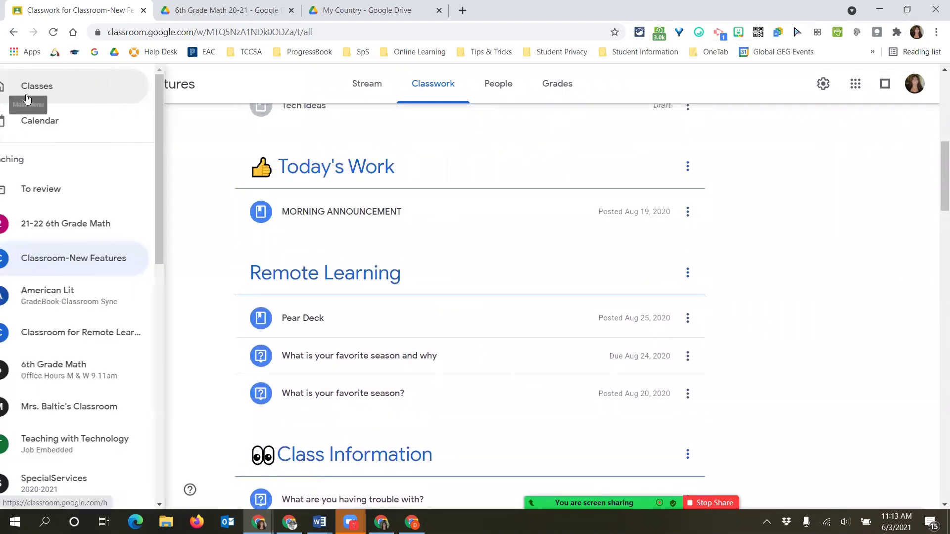
{"action": "left_click", "coordinate": [86, 94]}
{"action": "scroll", "coordinate": [369, 314], "scroll_direction": "down", "scroll_amount": 5}
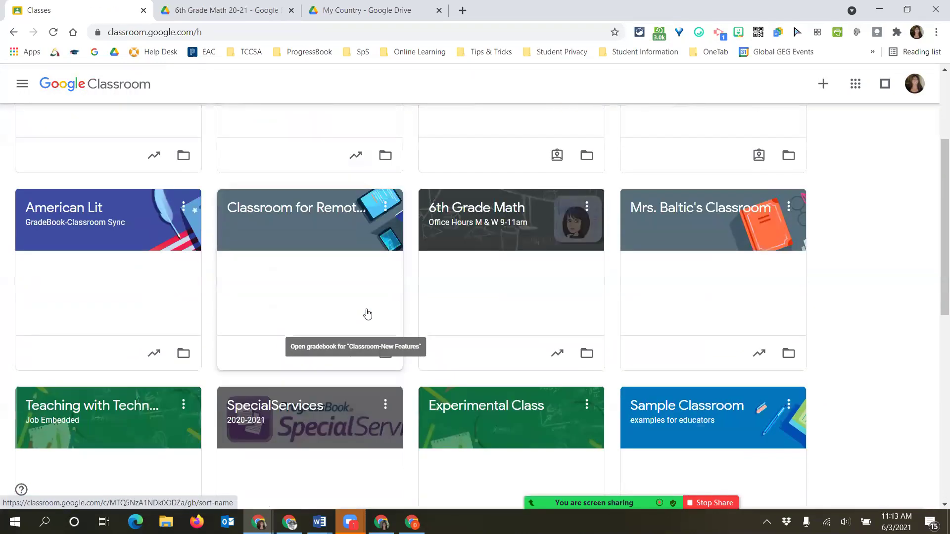
{"action": "scroll", "coordinate": [367, 314], "scroll_direction": "down", "scroll_amount": 3}
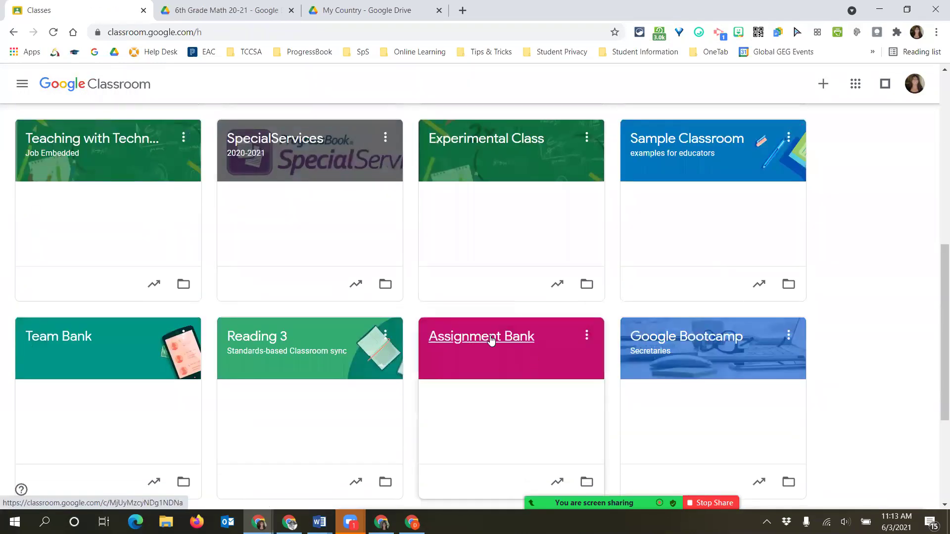
{"action": "left_click", "coordinate": [491, 341]}
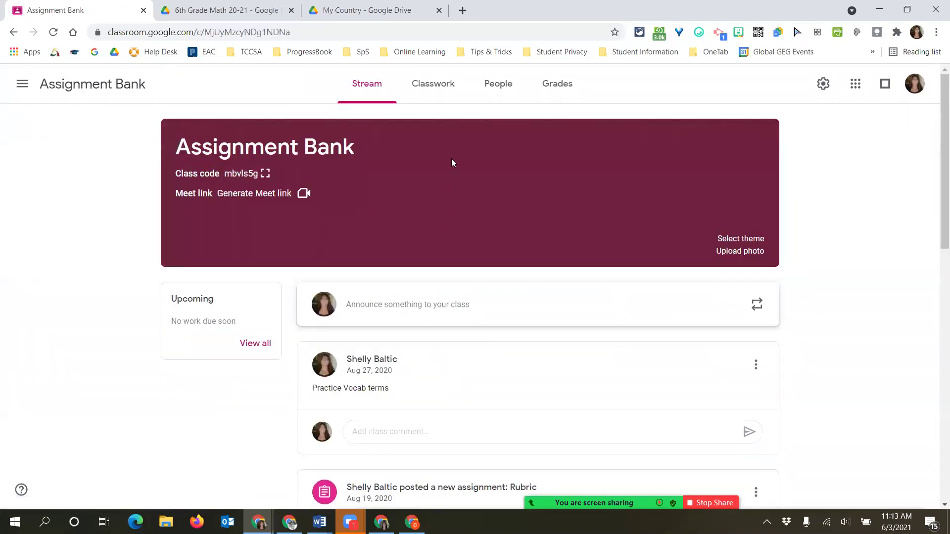
Step: Check the teachers and students of the Assignment Bank class, and look over its classwork posts
{"action": "left_click", "coordinate": [498, 86]}
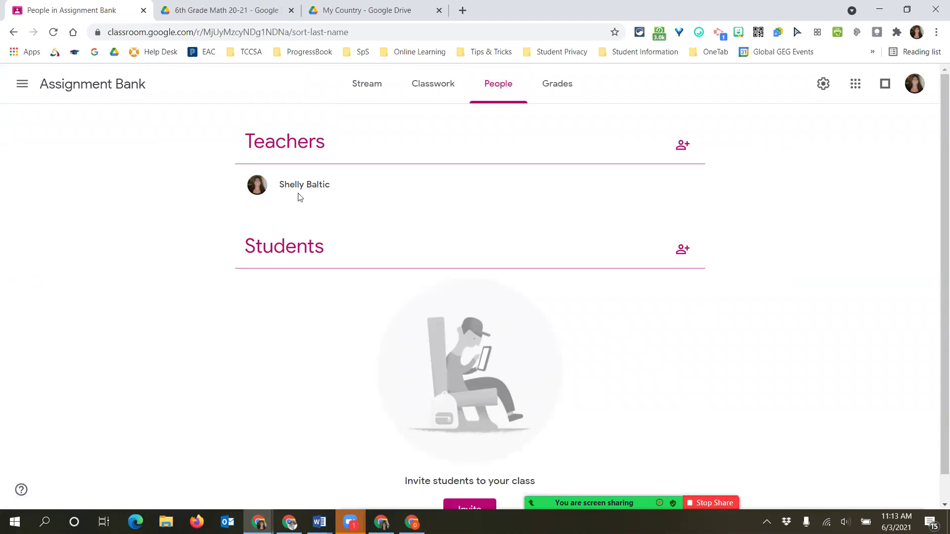
{"action": "left_click", "coordinate": [418, 84]}
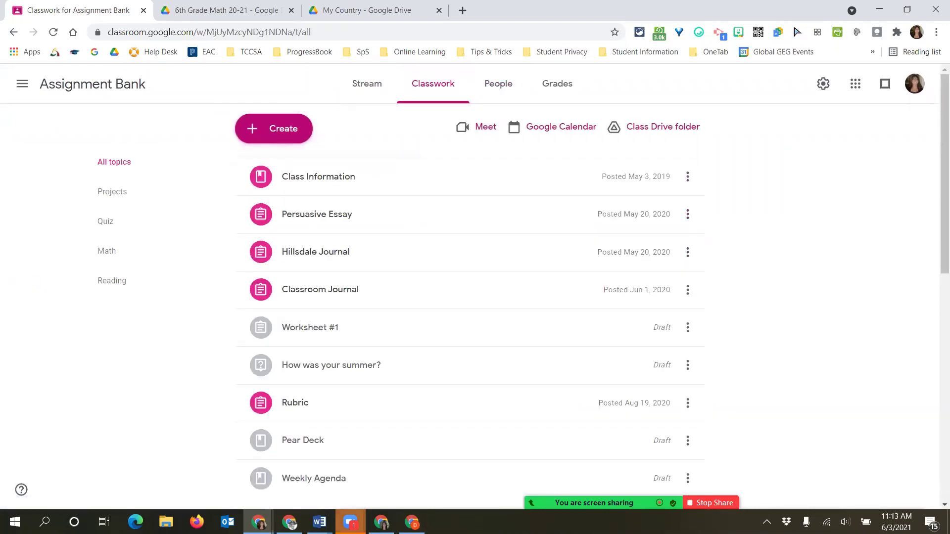
{"action": "scroll", "coordinate": [429, 362], "scroll_direction": "down", "scroll_amount": 1}
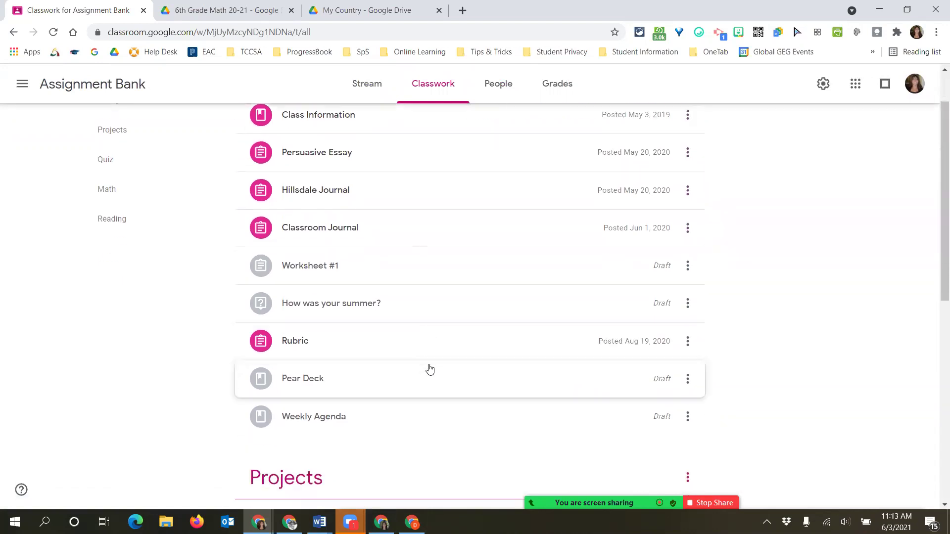
{"action": "scroll", "coordinate": [430, 366], "scroll_direction": "up", "scroll_amount": 1}
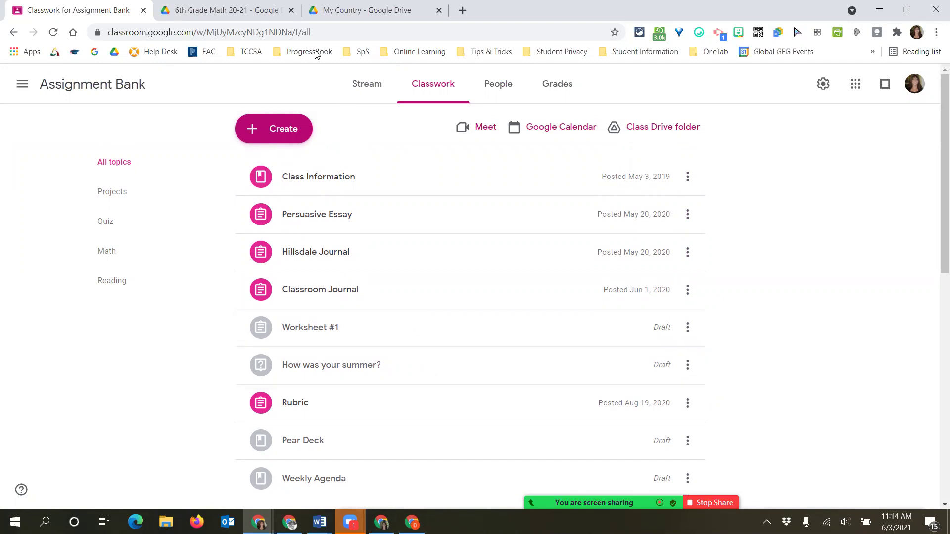
Step: Reuse the My Country assignment from Classroom-New Features as a new post in the Assignment Bank class
{"action": "left_click", "coordinate": [291, 132]}
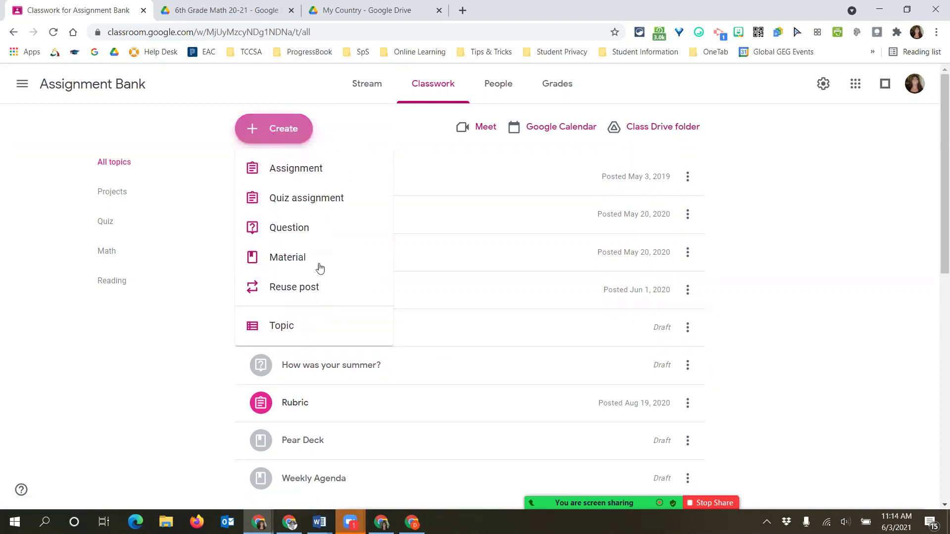
{"action": "left_click", "coordinate": [313, 291]}
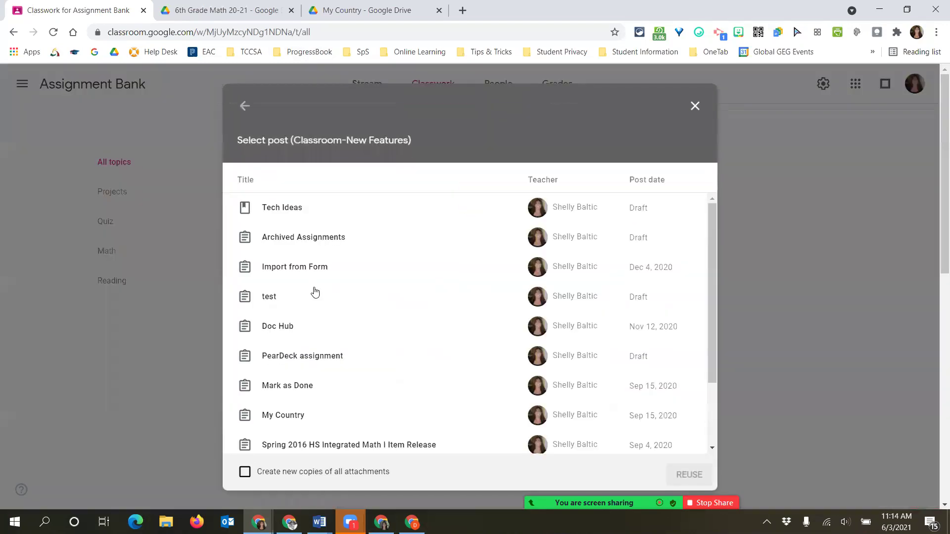
{"action": "left_click", "coordinate": [246, 100]}
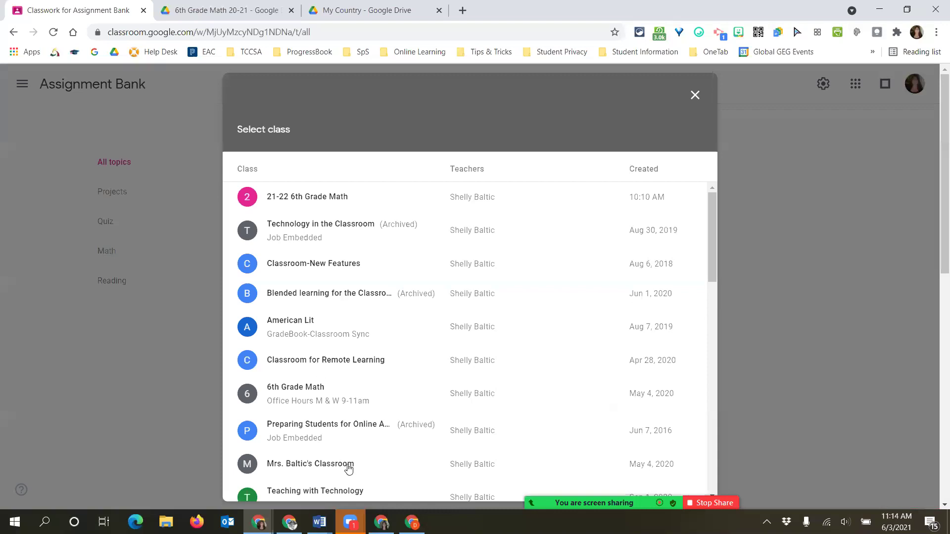
{"action": "left_click", "coordinate": [320, 269]}
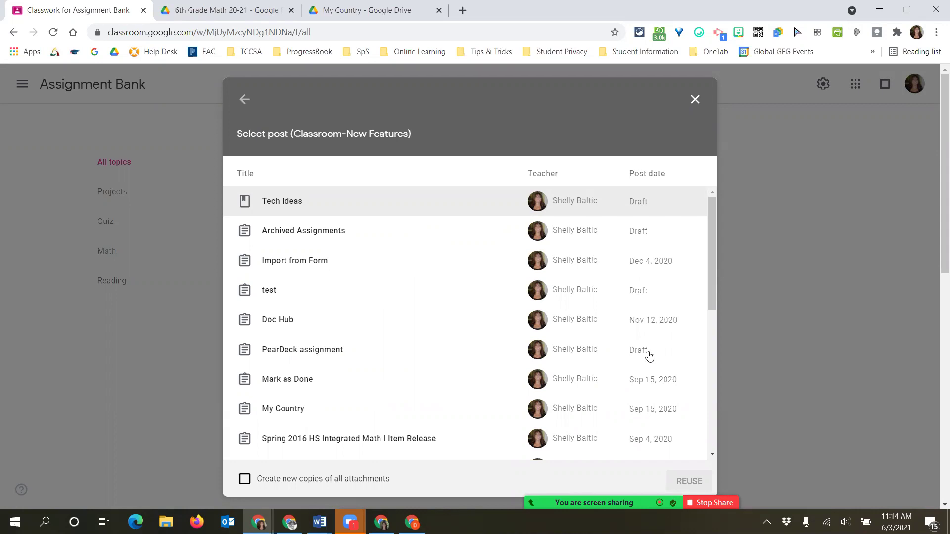
{"action": "left_click", "coordinate": [270, 415]}
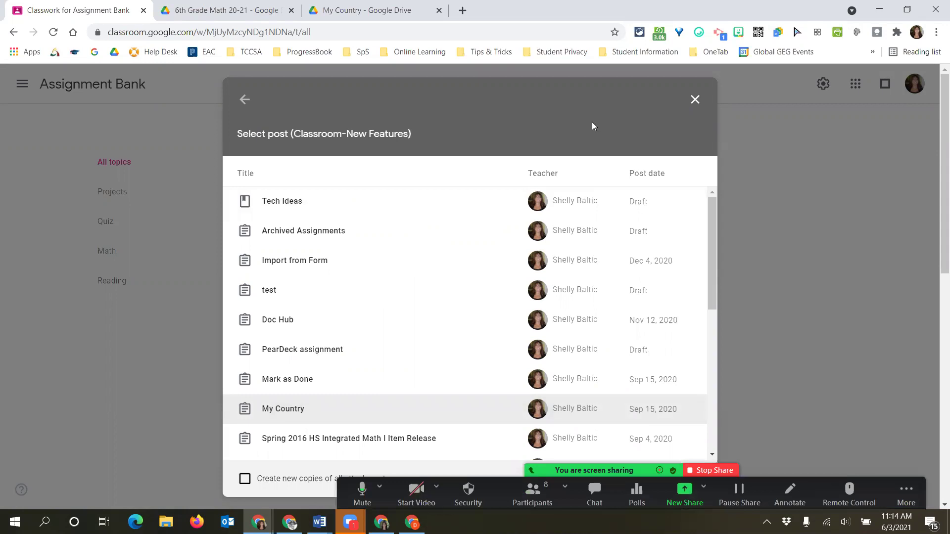
{"action": "left_click", "coordinate": [687, 482]}
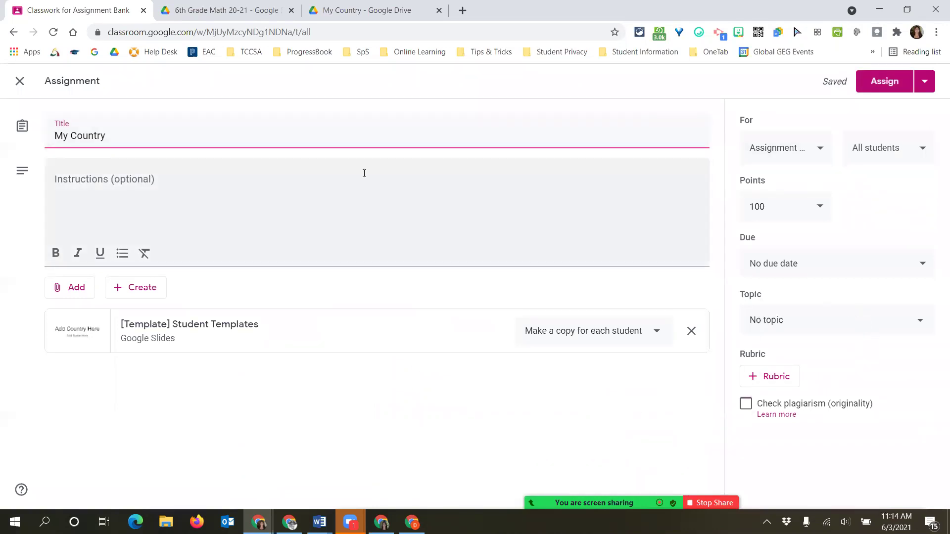
Step: Add the instructions "Update the rubric for the students" to the My Country assignment and save it as a draft
{"action": "left_click", "coordinate": [104, 199]}
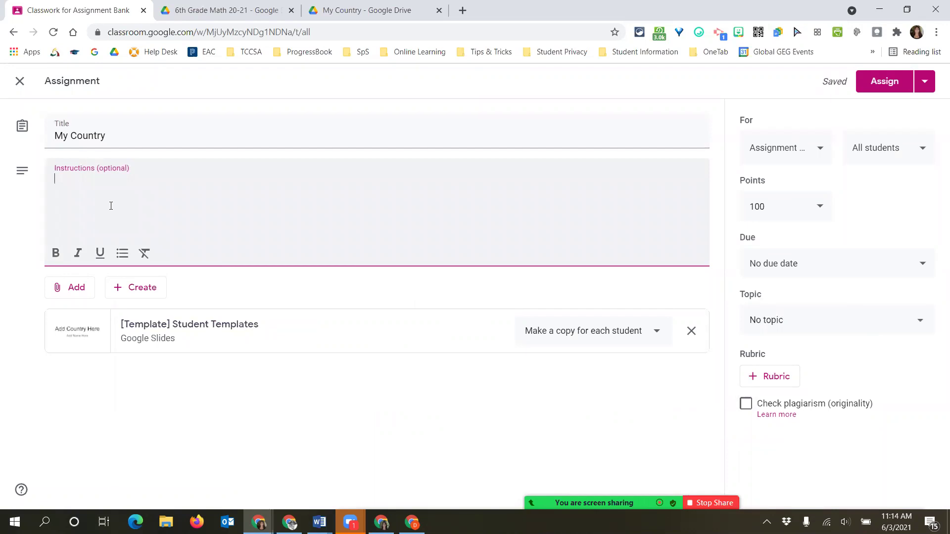
{"action": "type", "text": "Update the rubric for the students"}
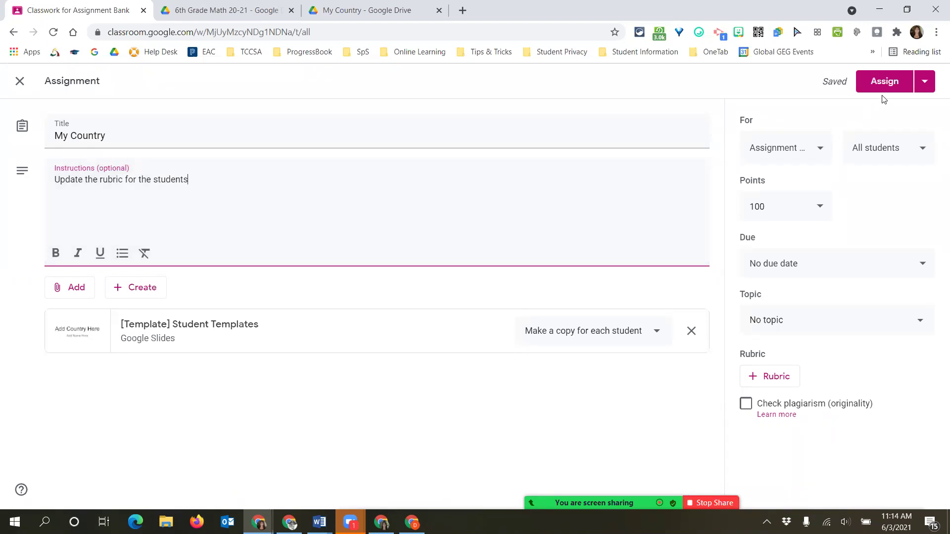
{"action": "left_click", "coordinate": [925, 81]}
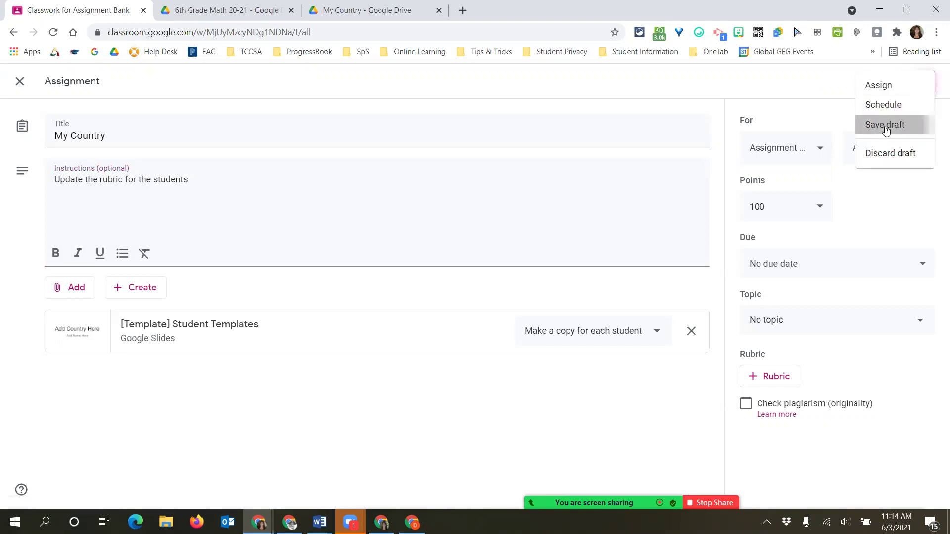
{"action": "left_click", "coordinate": [886, 128]}
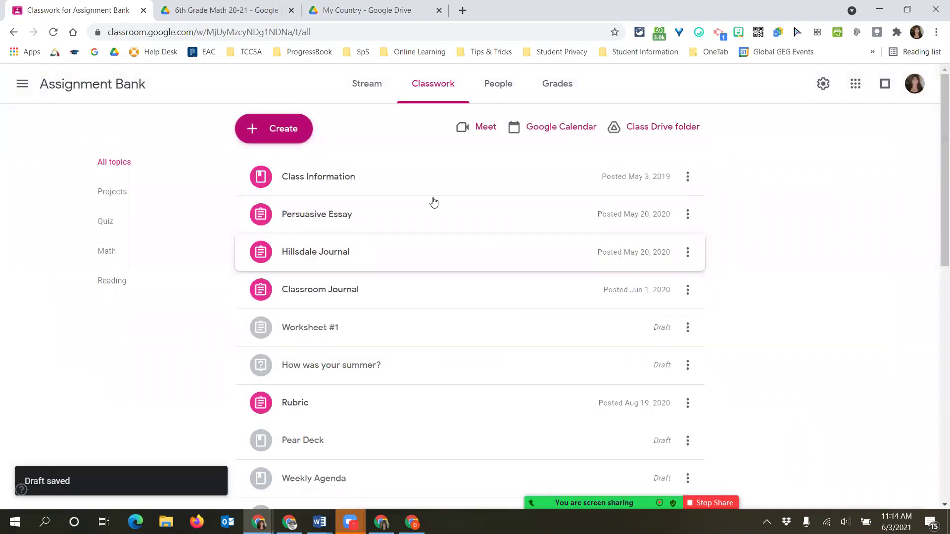
{"action": "scroll", "coordinate": [372, 357], "scroll_direction": "down", "scroll_amount": 3}
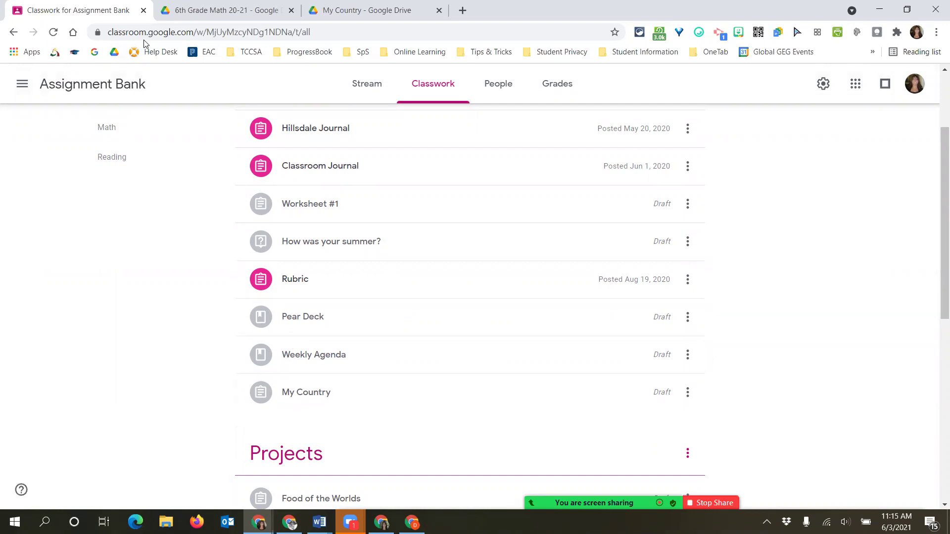
Step: Open the Classroom-New Features classwork and look at the options for creating or reusing a post
{"action": "left_click", "coordinate": [23, 84]}
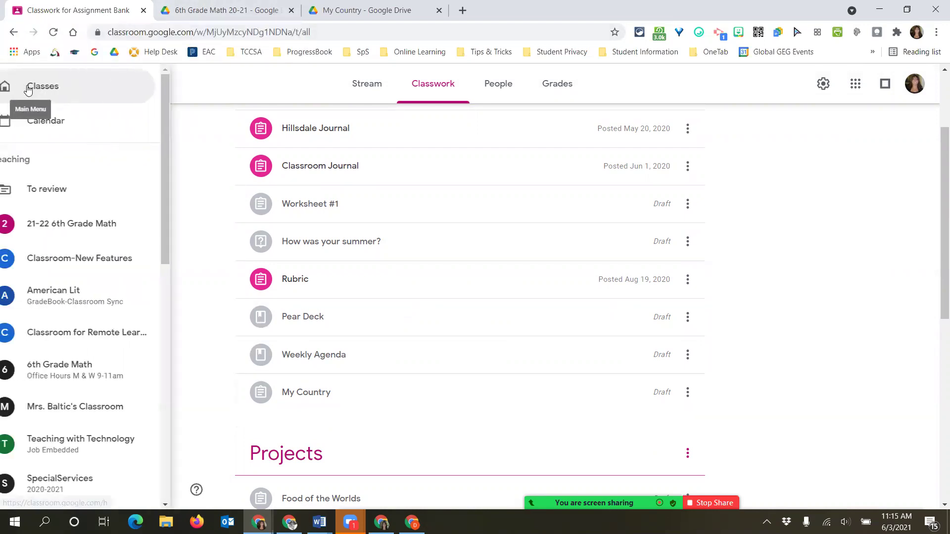
{"action": "left_click", "coordinate": [107, 255]}
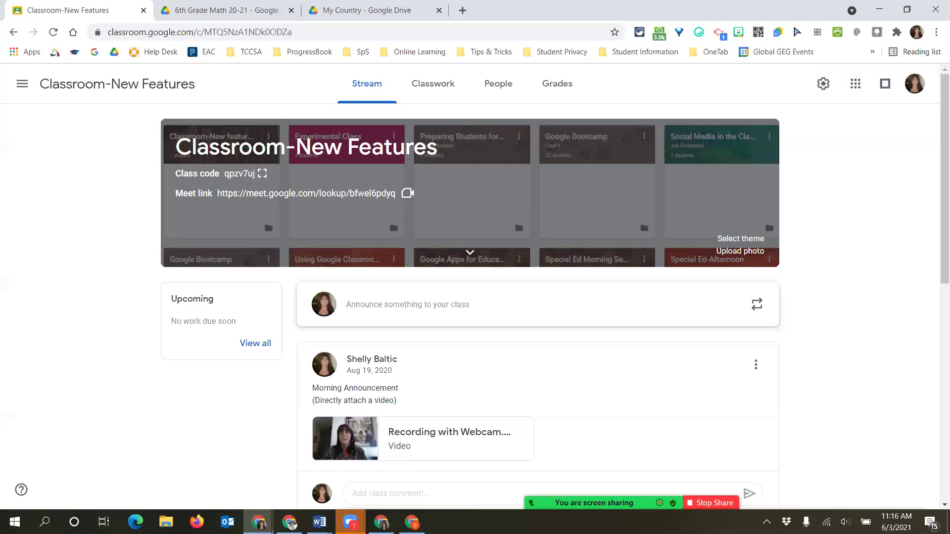
{"action": "left_click", "coordinate": [441, 92]}
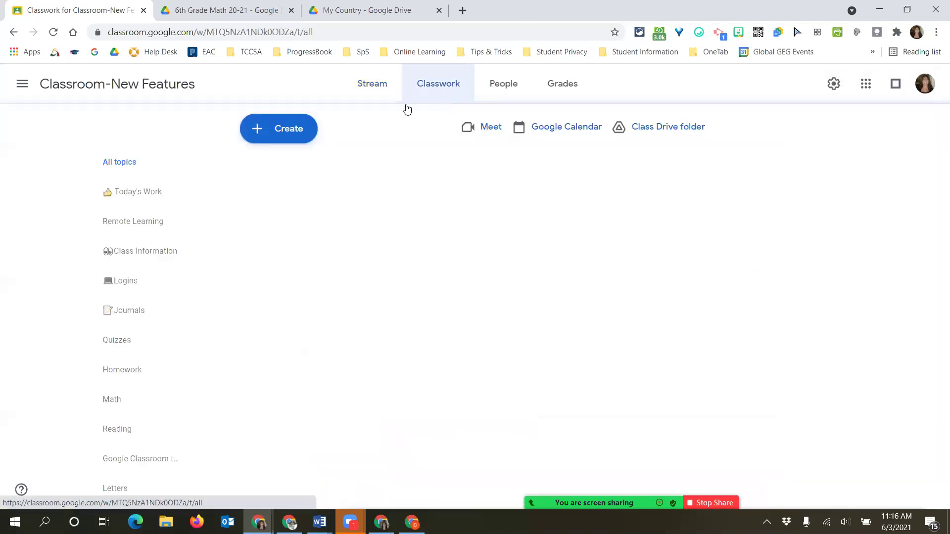
{"action": "left_click", "coordinate": [281, 130]}
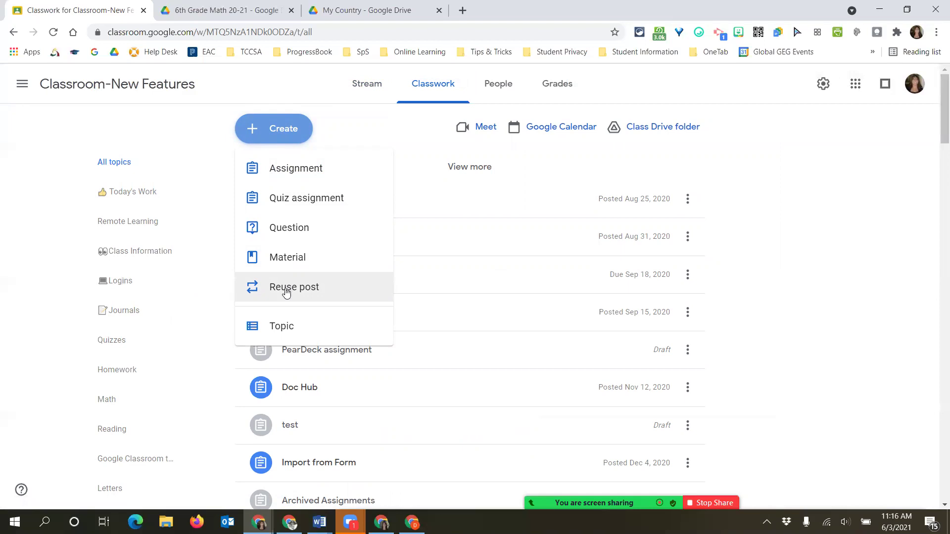
{"action": "left_click", "coordinate": [30, 92]}
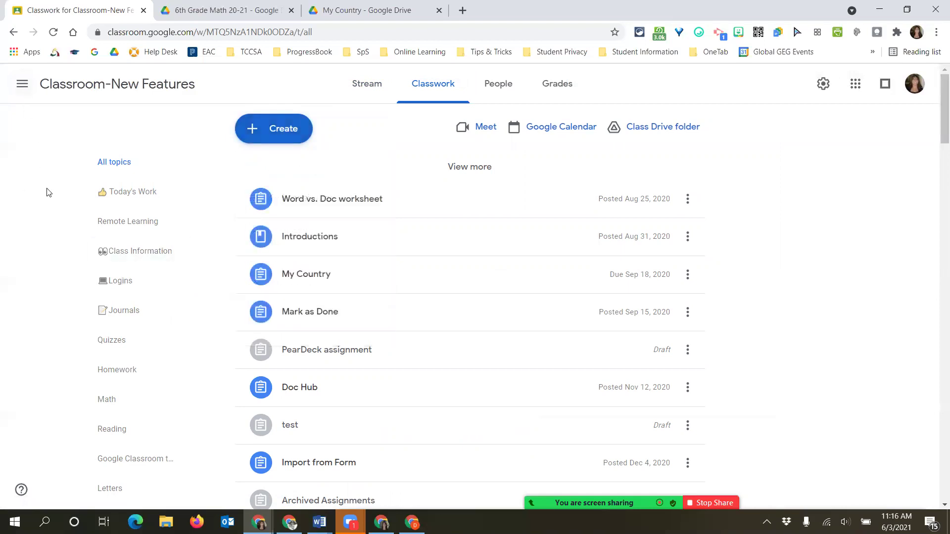
Step: Switch to the Assignment Bank class and look over its classwork posts
{"action": "left_click", "coordinate": [28, 86]}
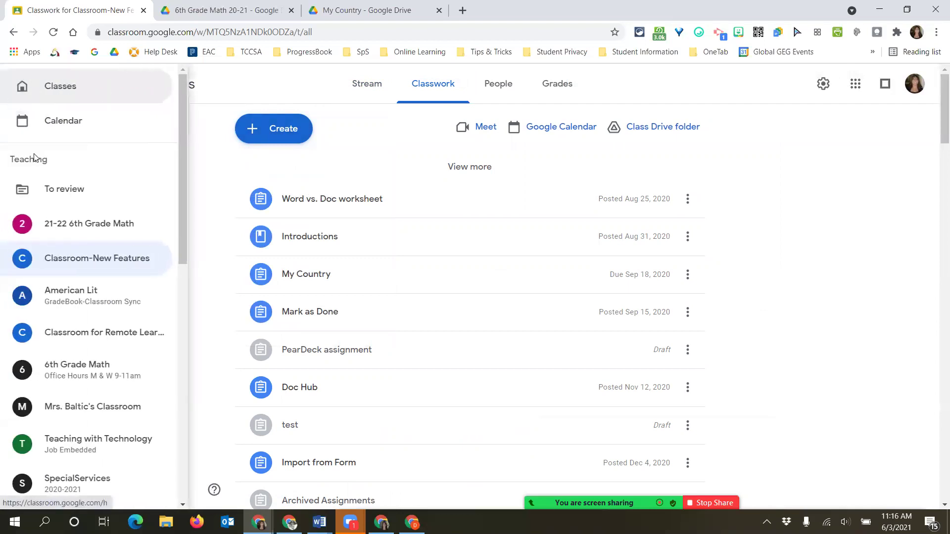
{"action": "scroll", "coordinate": [46, 296], "scroll_direction": "down", "scroll_amount": 5}
{"action": "left_click", "coordinate": [152, 375]}
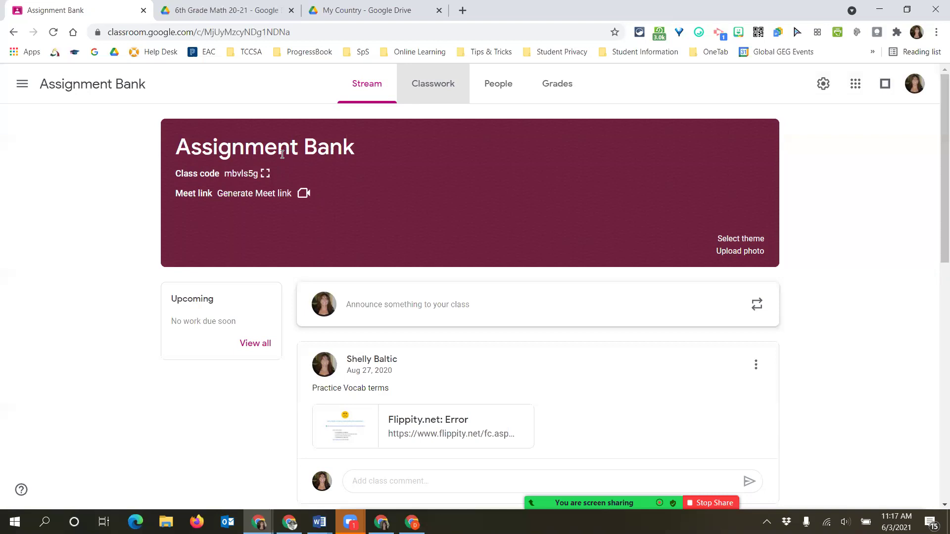
{"action": "left_click", "coordinate": [434, 87]}
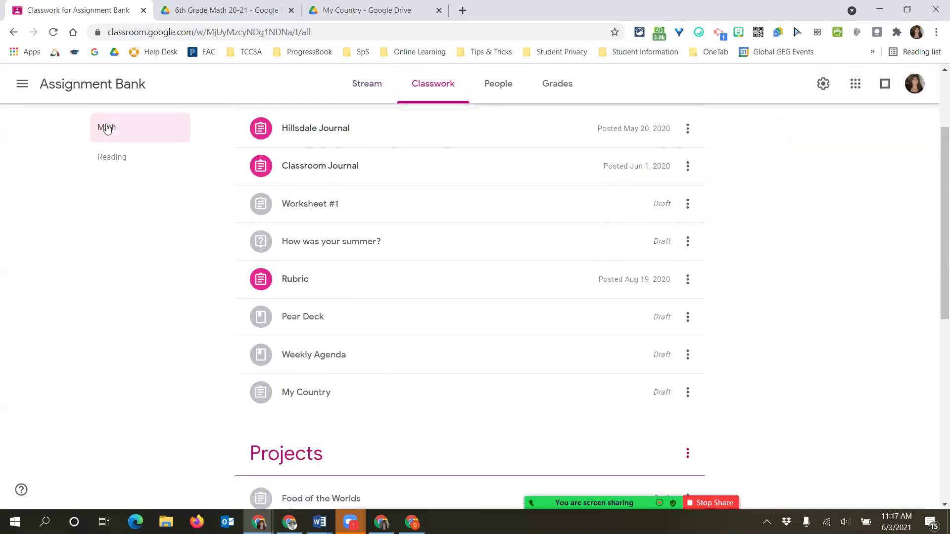
Step: Go back to the Classroom-New Features classwork, check where a post can be reused, and close the creation options
{"action": "left_click", "coordinate": [22, 86]}
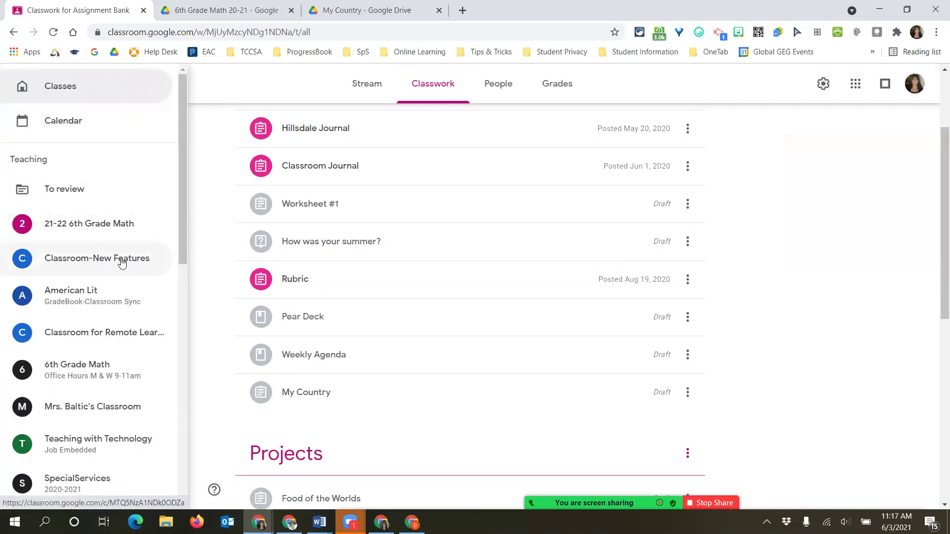
{"action": "left_click", "coordinate": [121, 263]}
{"action": "left_click", "coordinate": [431, 91]}
{"action": "left_click", "coordinate": [274, 129]}
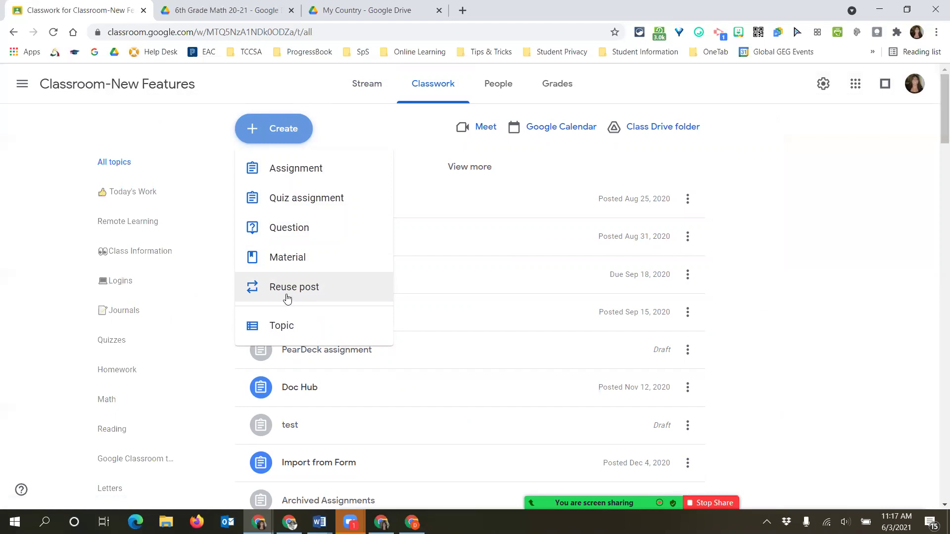
{"action": "left_click", "coordinate": [663, 364]}
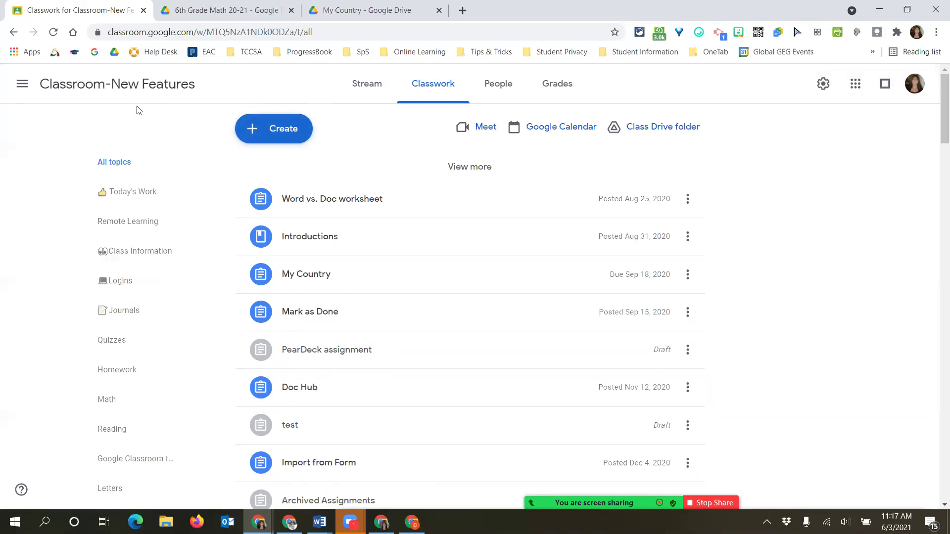
Step: Open the Assignment Bank class again from the list of taught classes
{"action": "left_click", "coordinate": [22, 83]}
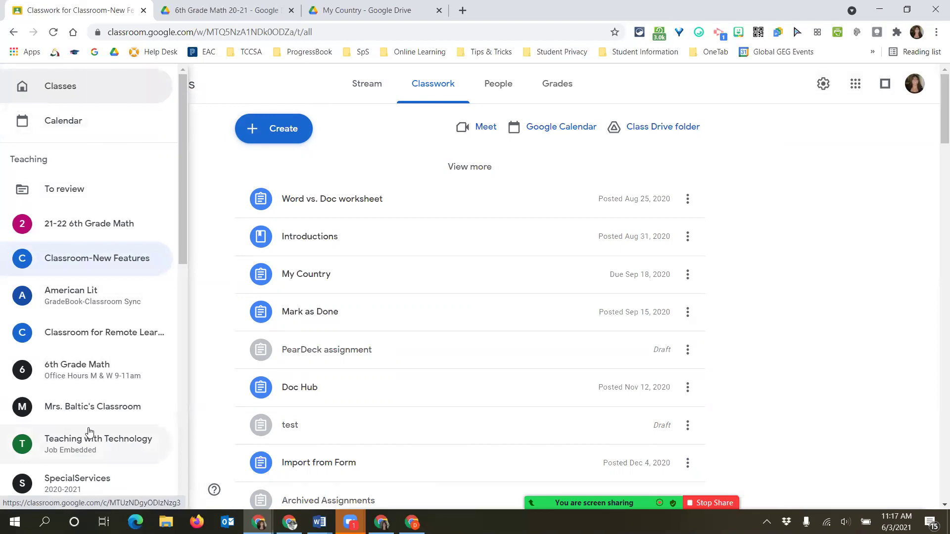
{"action": "scroll", "coordinate": [89, 432], "scroll_direction": "down", "scroll_amount": 2}
{"action": "scroll", "coordinate": [90, 433], "scroll_direction": "down", "scroll_amount": 1}
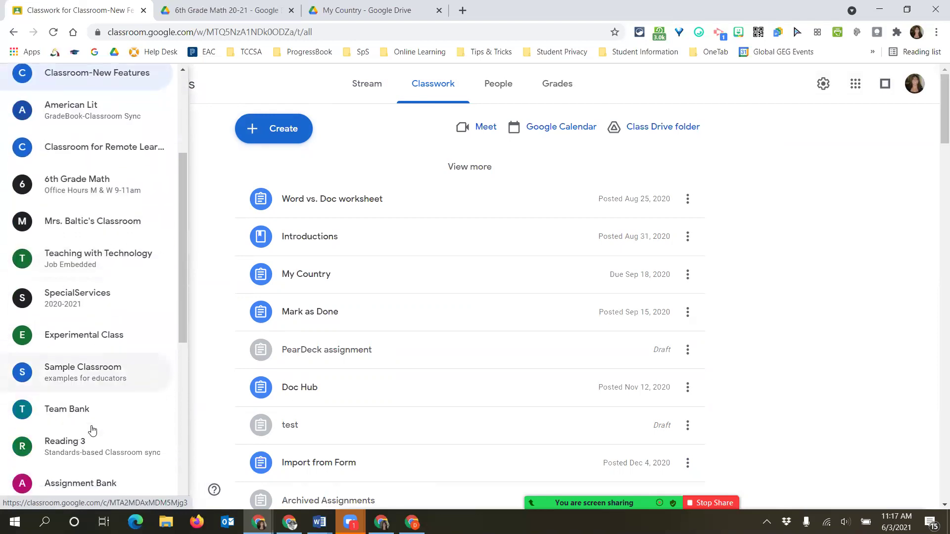
{"action": "left_click", "coordinate": [84, 480]}
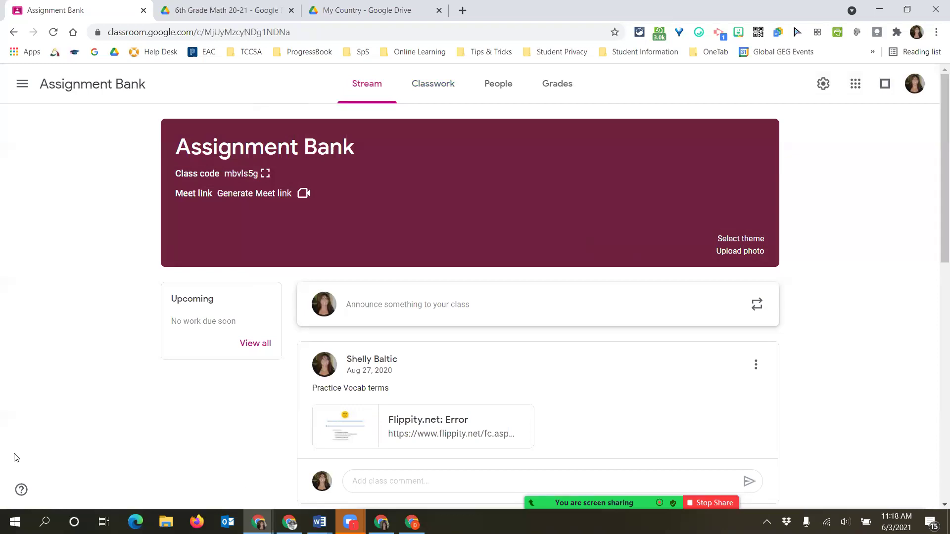
Step: Return to the classes overview, look at the form for creating a class, and cancel it without entering anything
{"action": "left_click", "coordinate": [22, 84]}
{"action": "left_click", "coordinate": [42, 97]}
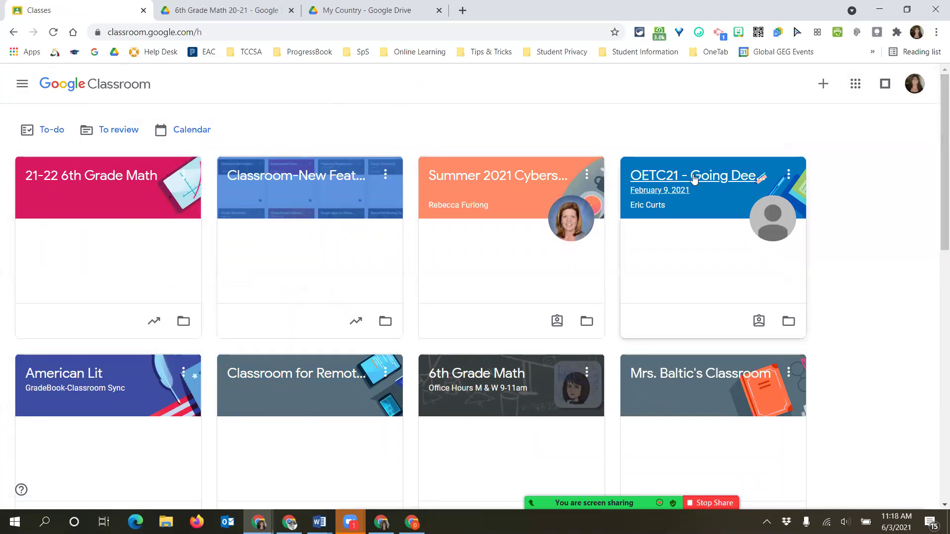
{"action": "scroll", "coordinate": [553, 373], "scroll_direction": "down", "scroll_amount": 7}
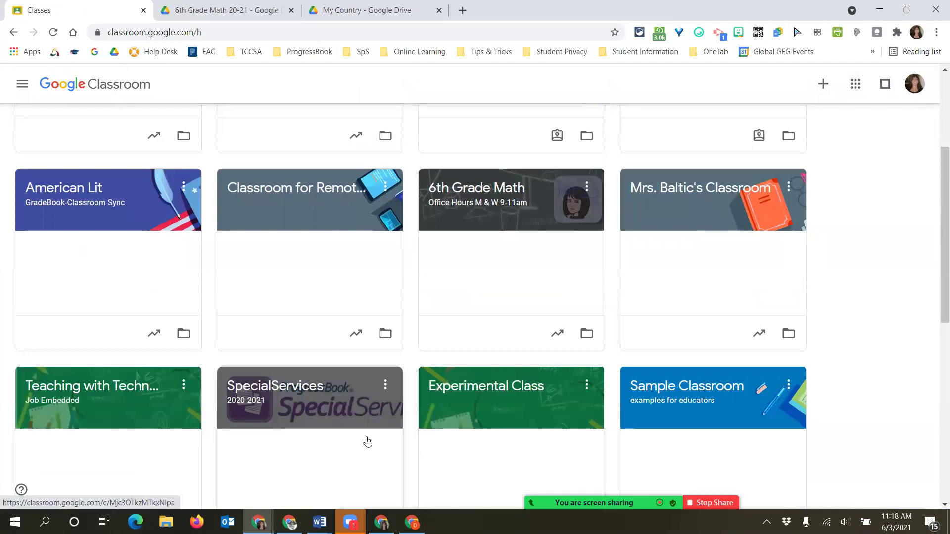
{"action": "scroll", "coordinate": [393, 434], "scroll_direction": "up", "scroll_amount": 7}
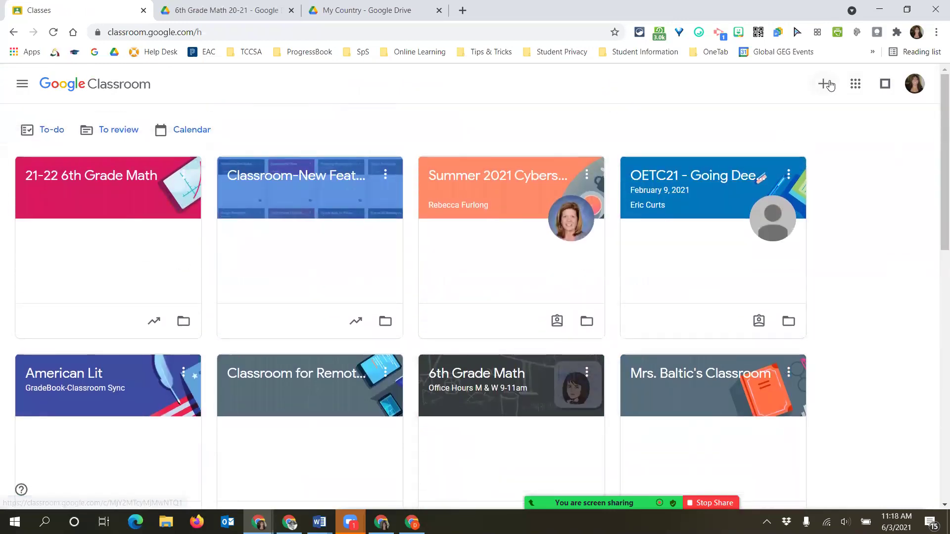
{"action": "left_click", "coordinate": [824, 84]}
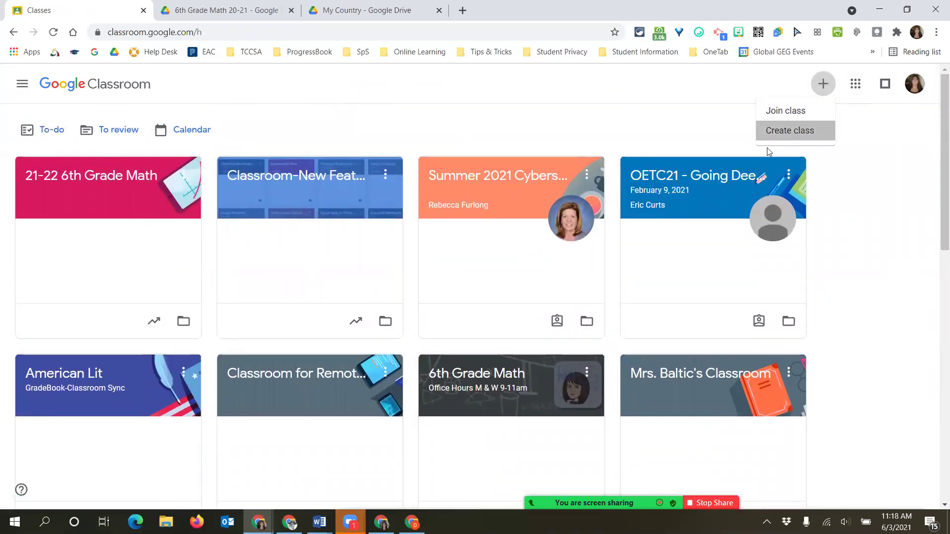
{"action": "left_click", "coordinate": [794, 129]}
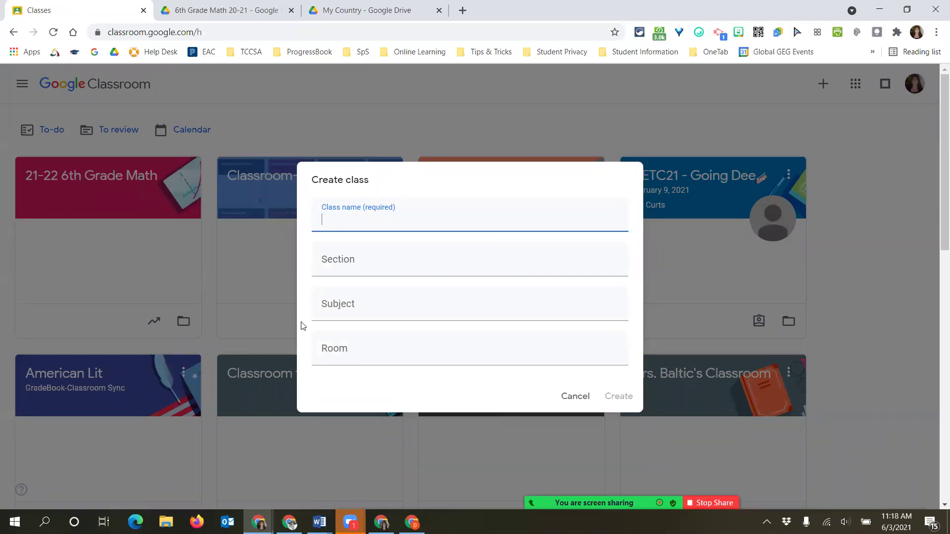
{"action": "left_click", "coordinate": [578, 398]}
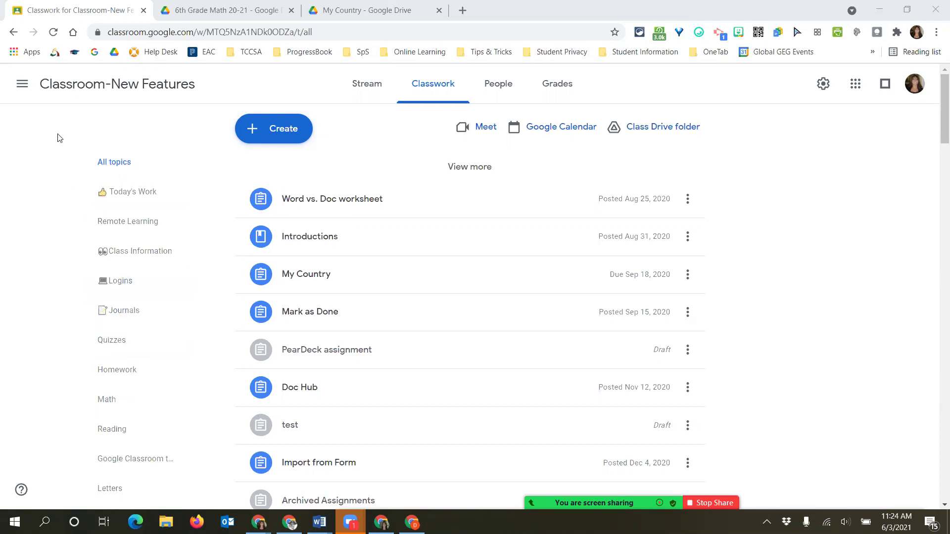
Step: Return to the classes overview, rename the 21-22 6th Grade Math class as "1st 9 weeks", and save it
{"action": "left_click", "coordinate": [22, 85]}
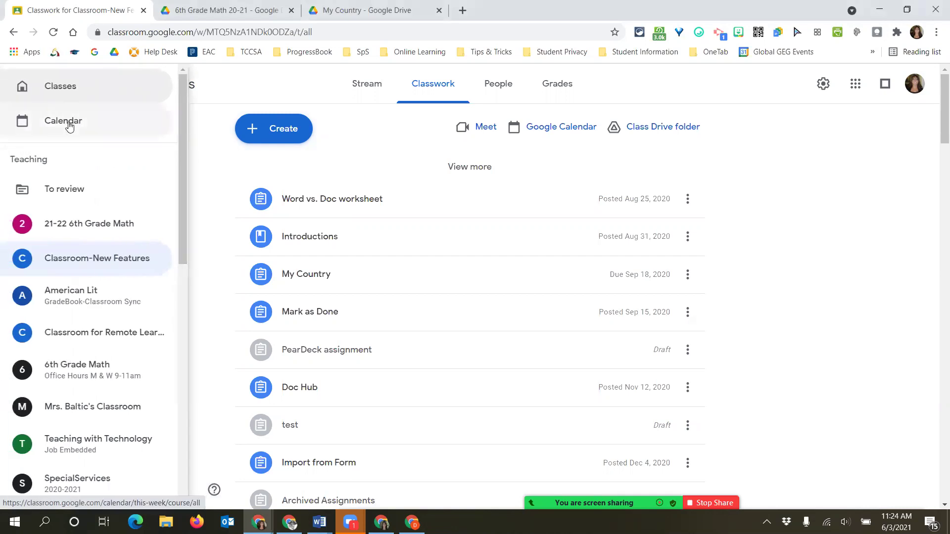
{"action": "left_click", "coordinate": [67, 92]}
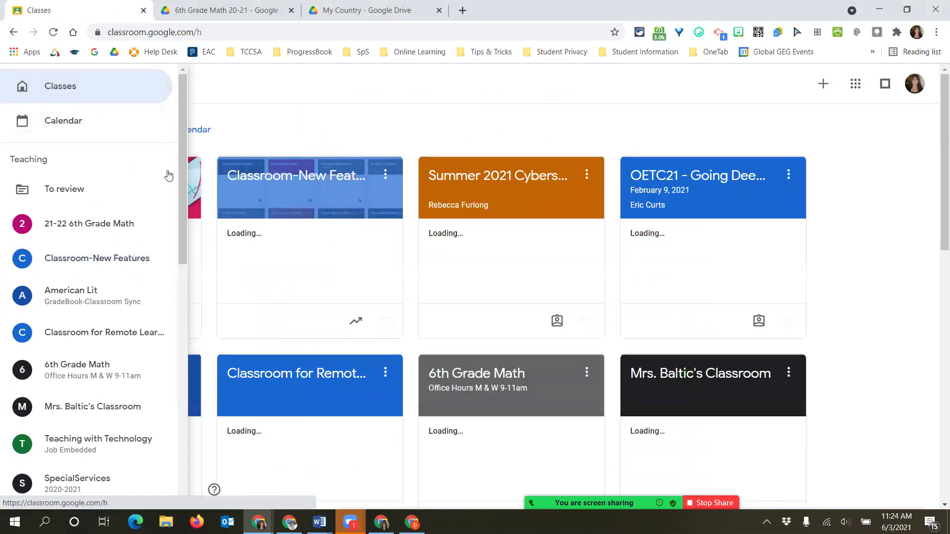
{"action": "left_click", "coordinate": [183, 176]}
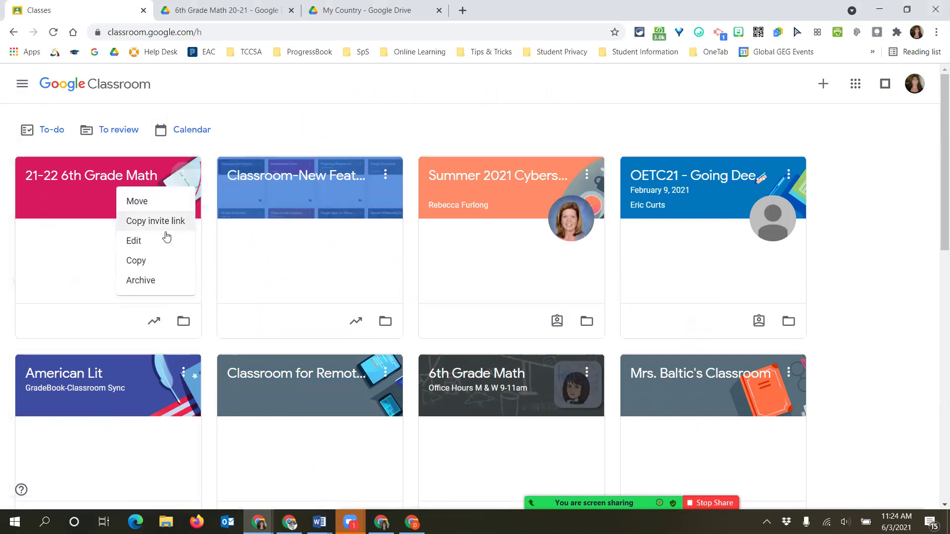
{"action": "left_click", "coordinate": [136, 241]}
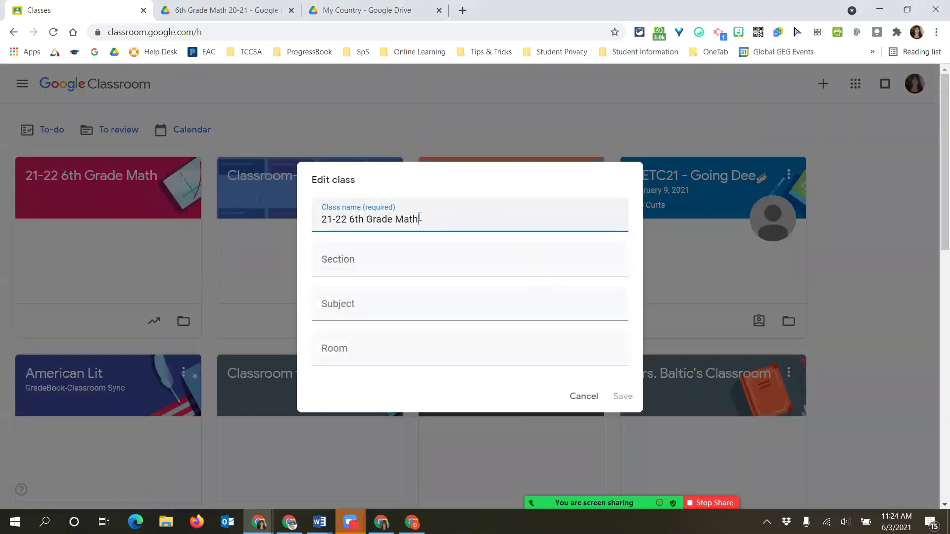
{"action": "left_click_drag", "start_coordinate": [418, 219], "coordinate": [305, 227]}
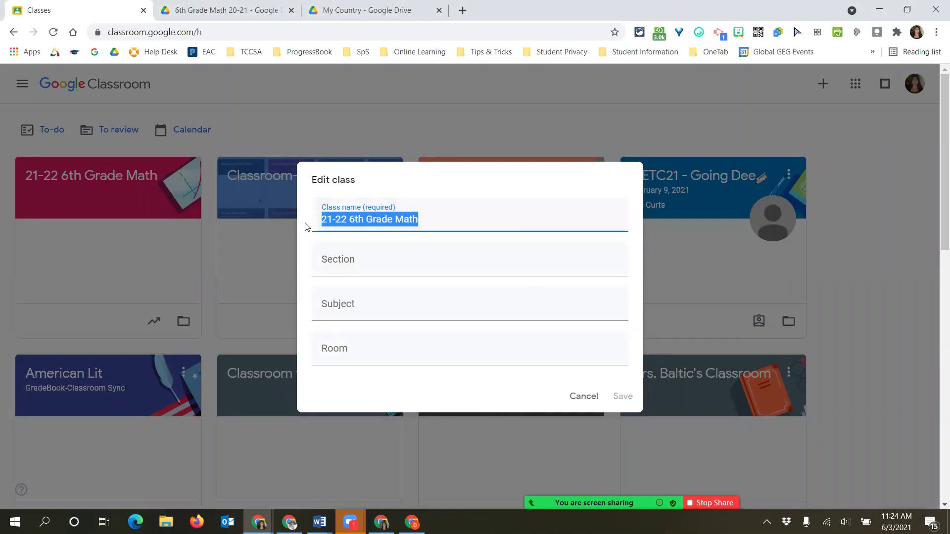
{"action": "type", "text": "1st 9 weeks"}
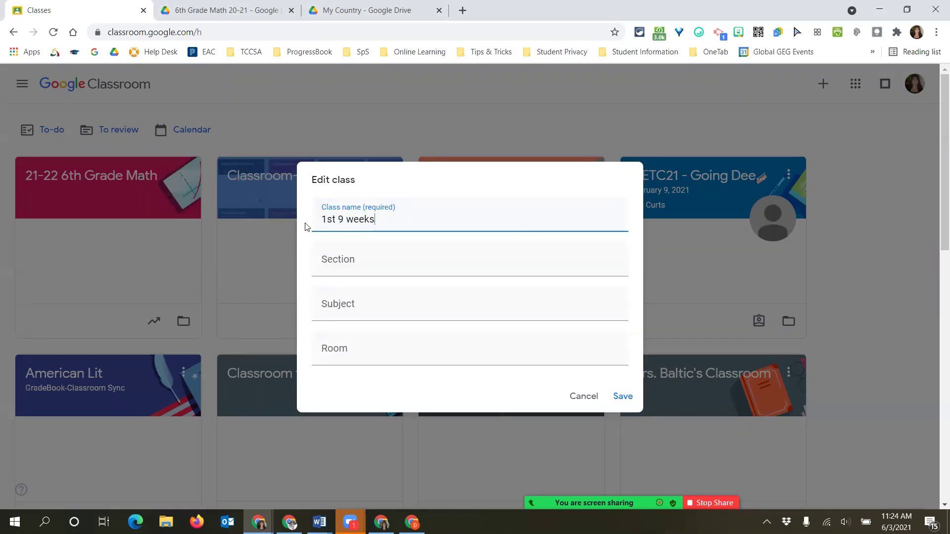
{"action": "left_click", "coordinate": [623, 398]}
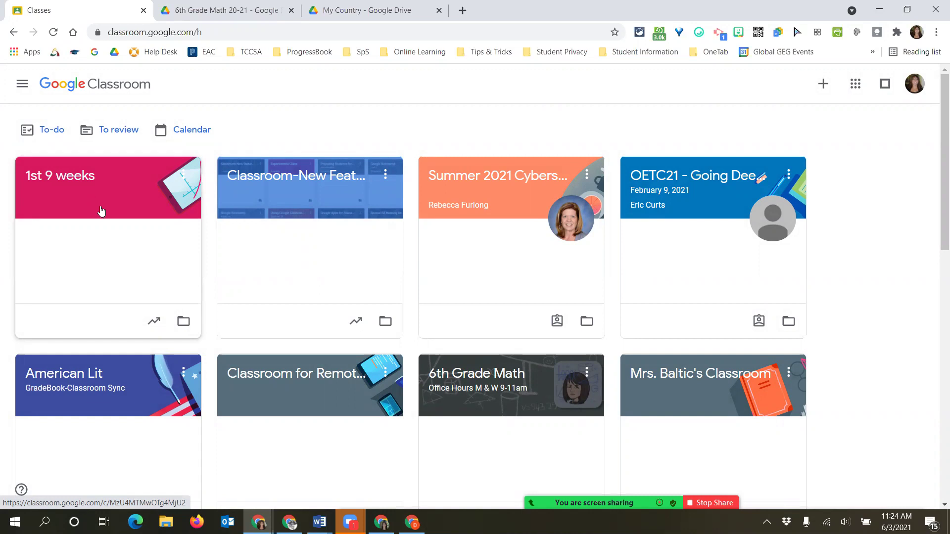
Step: Copy the 1st 9 weeks class, keeping the suggested name "Copy of 1st 9 weeks"
{"action": "left_click", "coordinate": [184, 177]}
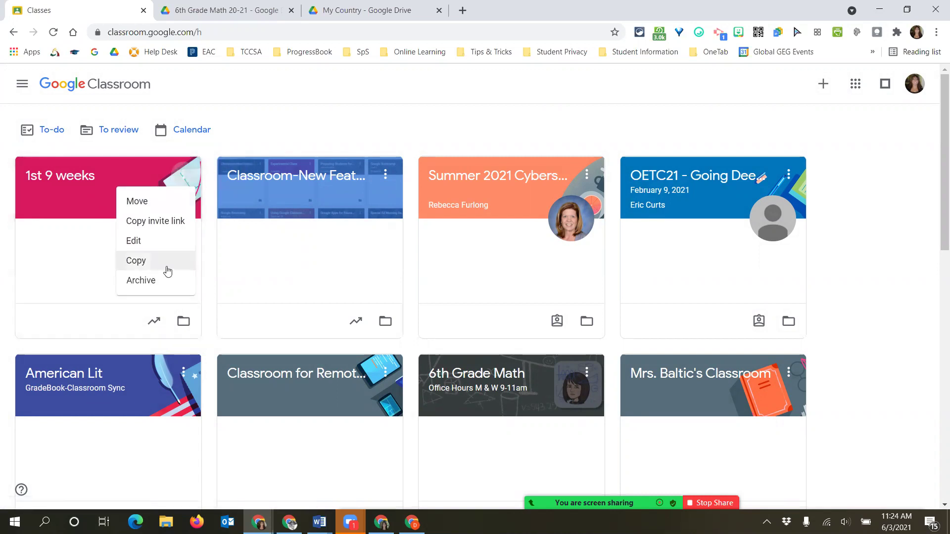
{"action": "left_click", "coordinate": [139, 263]}
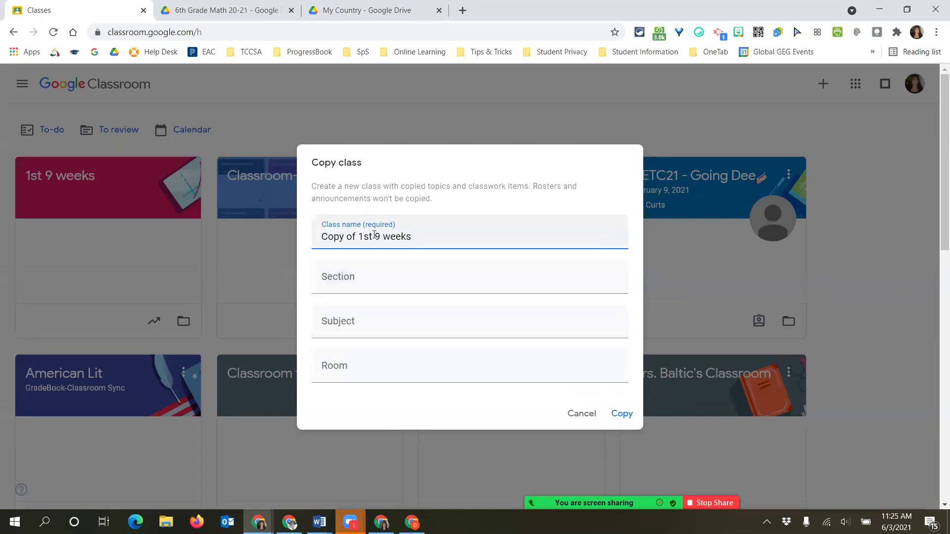
{"action": "left_click", "coordinate": [617, 418]}
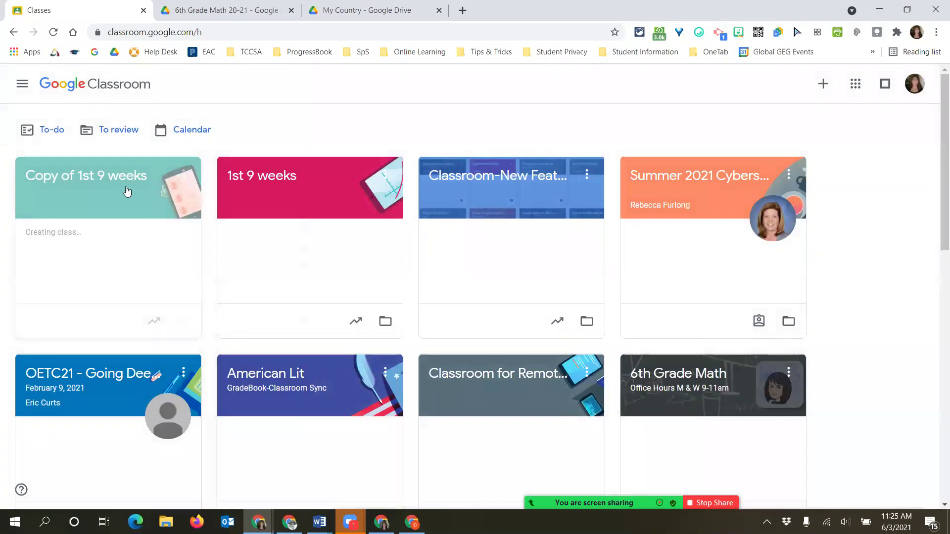
Step: Open the 1st 9 weeks classwork and examine its draft posts and the options for the Unit 4 Long Division post and Week 5 topic
{"action": "left_click", "coordinate": [385, 178]}
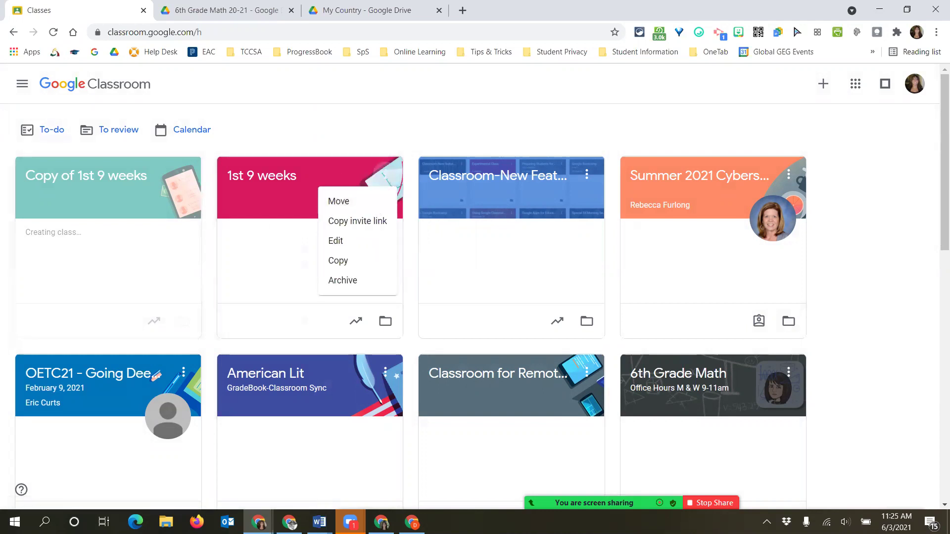
{"action": "left_click", "coordinate": [262, 186]}
{"action": "left_click", "coordinate": [424, 97]}
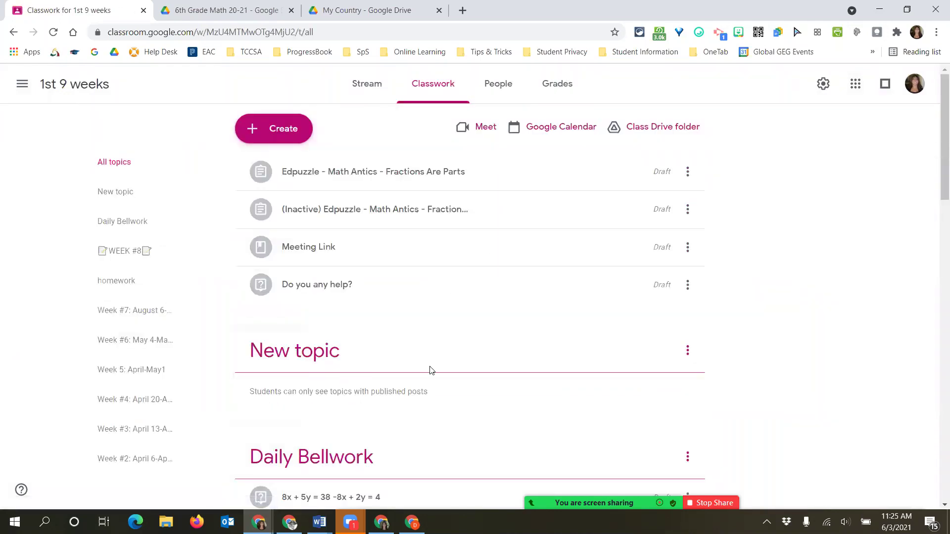
{"action": "scroll", "coordinate": [441, 364], "scroll_direction": "down", "scroll_amount": 4}
{"action": "scroll", "coordinate": [644, 364], "scroll_direction": "down", "scroll_amount": 6}
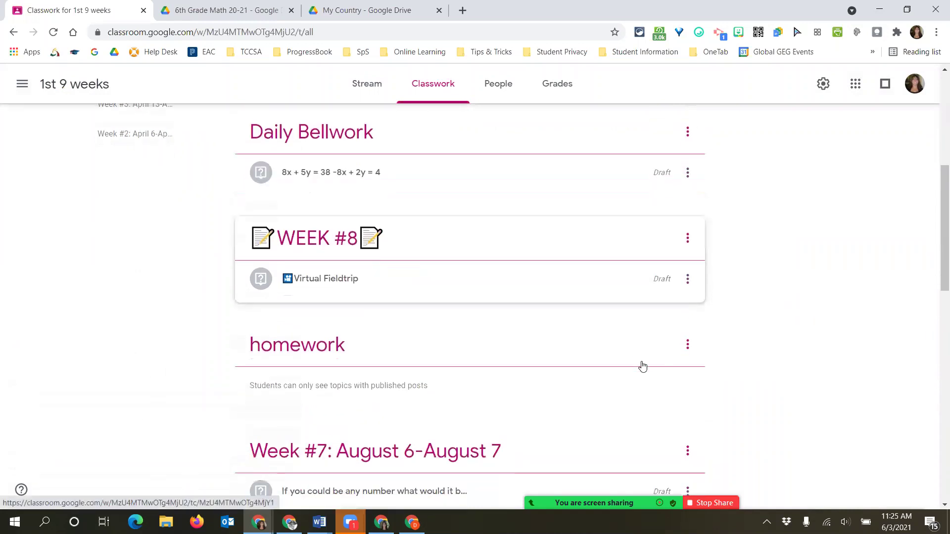
{"action": "scroll", "coordinate": [644, 420], "scroll_direction": "down", "scroll_amount": 4}
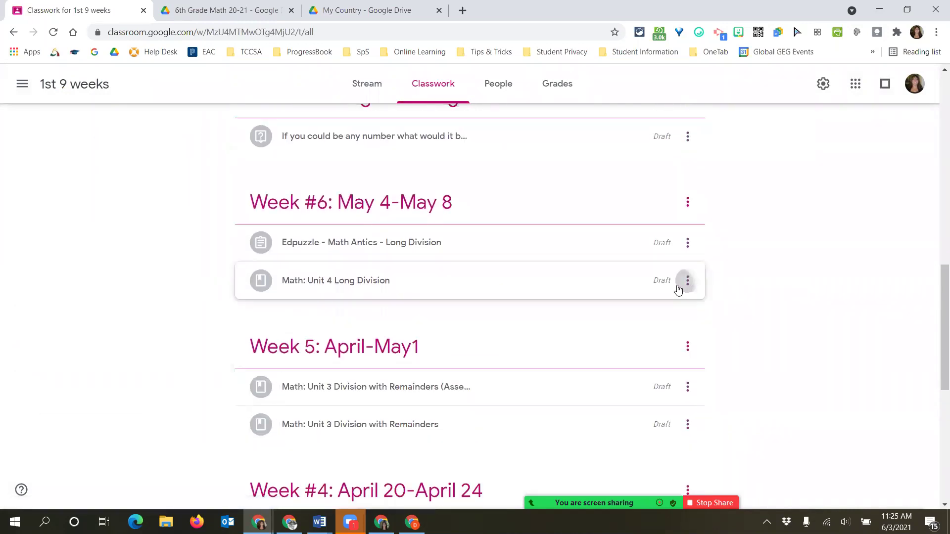
{"action": "left_click", "coordinate": [687, 280]}
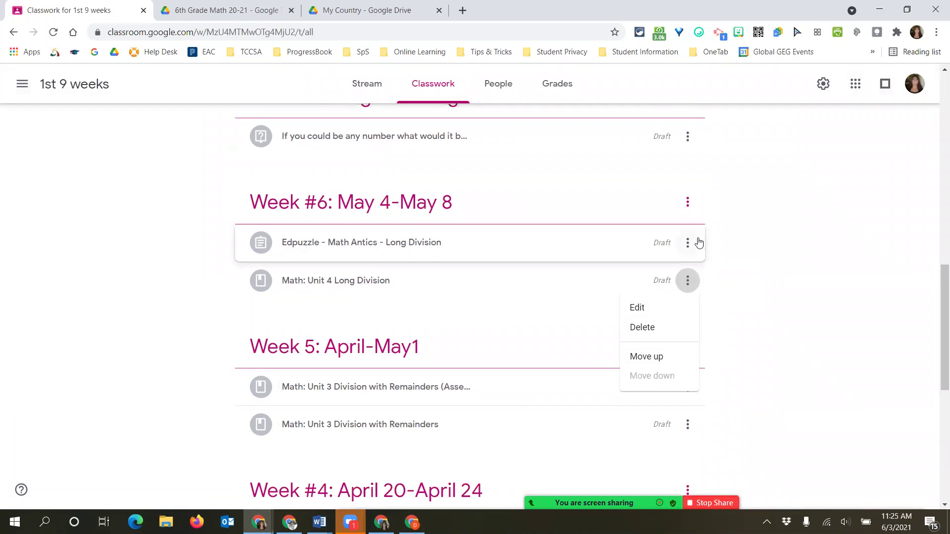
{"action": "scroll", "coordinate": [532, 358], "scroll_direction": "down", "scroll_amount": 1}
{"action": "left_click", "coordinate": [765, 271]}
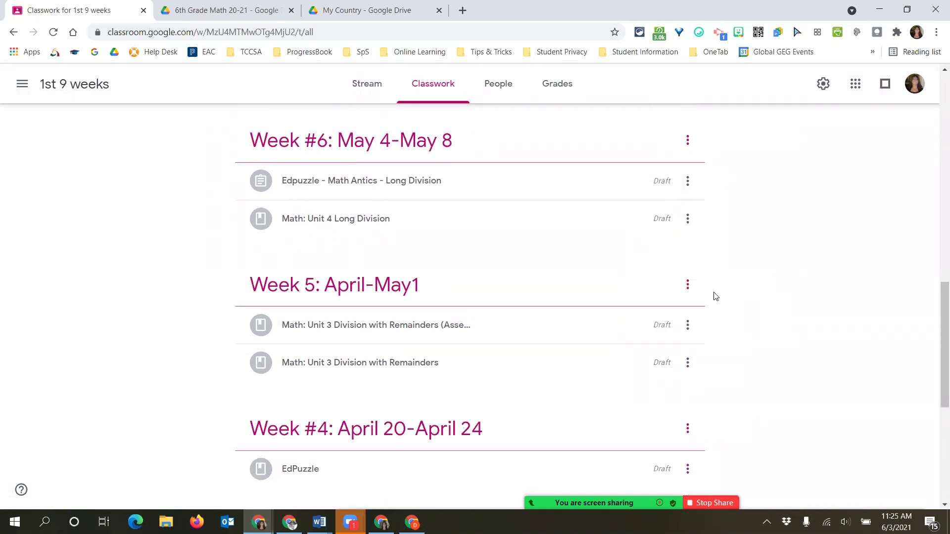
{"action": "left_click", "coordinate": [687, 284]}
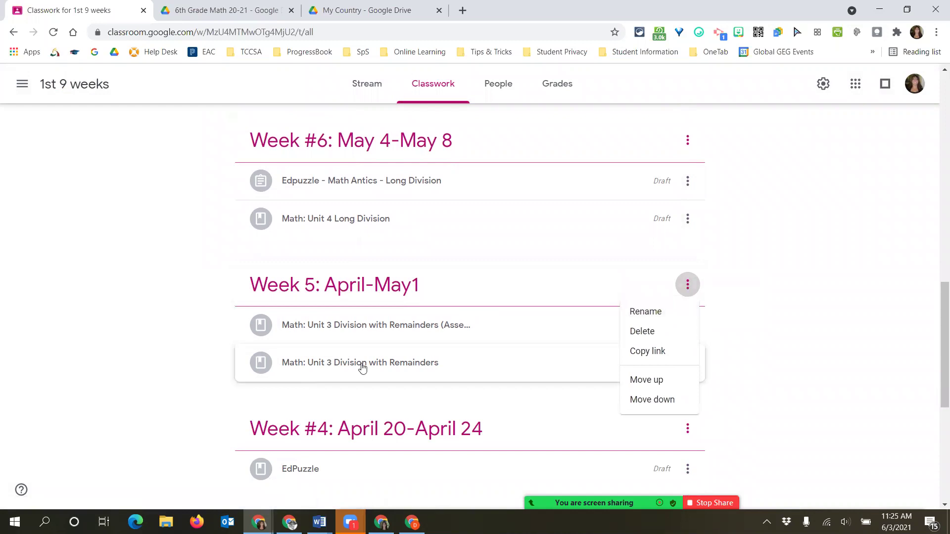
{"action": "scroll", "coordinate": [460, 339], "scroll_direction": "up", "scroll_amount": 20}
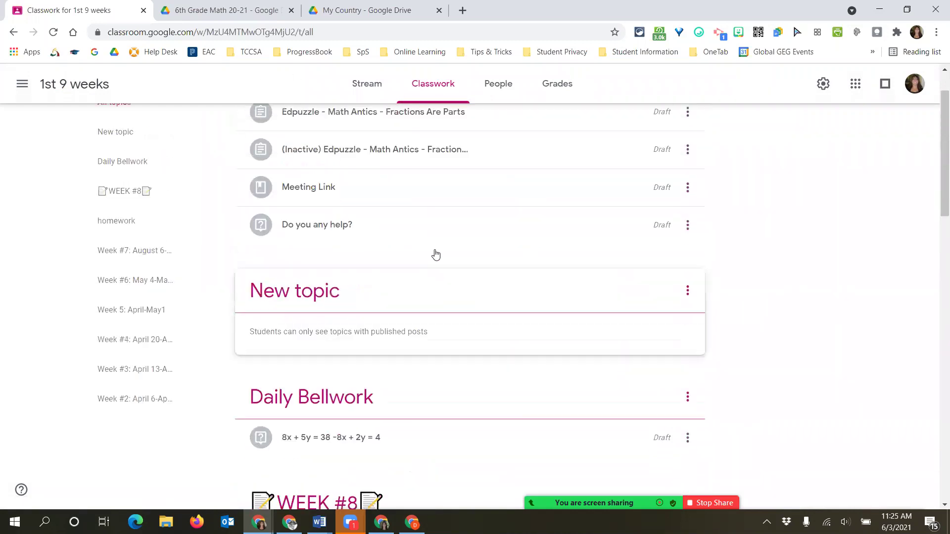
{"action": "scroll", "coordinate": [436, 255], "scroll_direction": "up", "scroll_amount": 2}
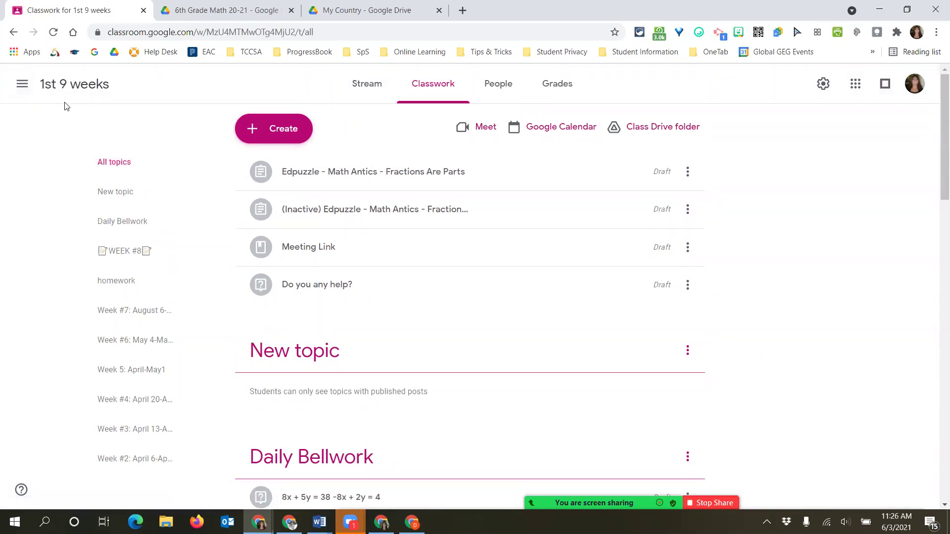
Step: Return to the classes overview and archive the Copy of 1st 9 weeks class
{"action": "left_click", "coordinate": [22, 85]}
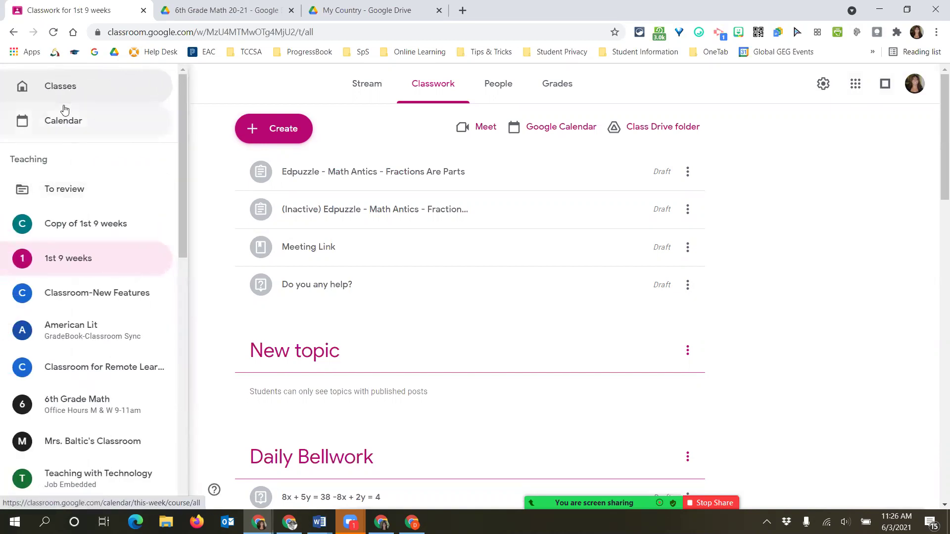
{"action": "left_click", "coordinate": [64, 112]}
{"action": "left_click", "coordinate": [21, 86]}
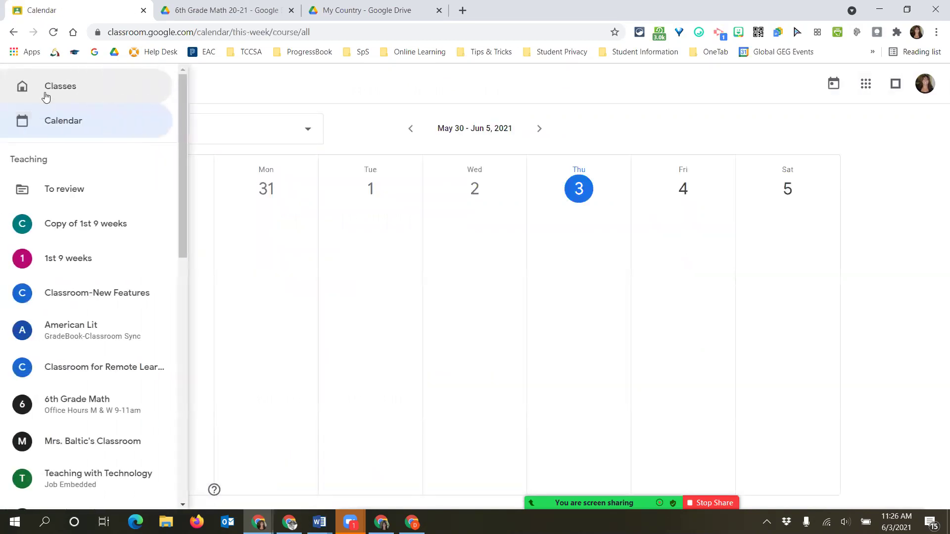
{"action": "left_click", "coordinate": [46, 94]}
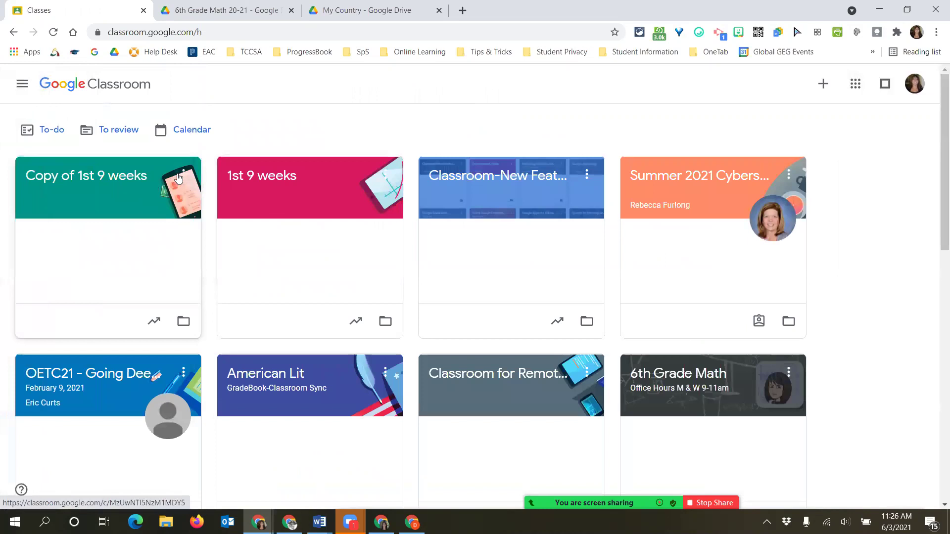
{"action": "left_click", "coordinate": [183, 176]}
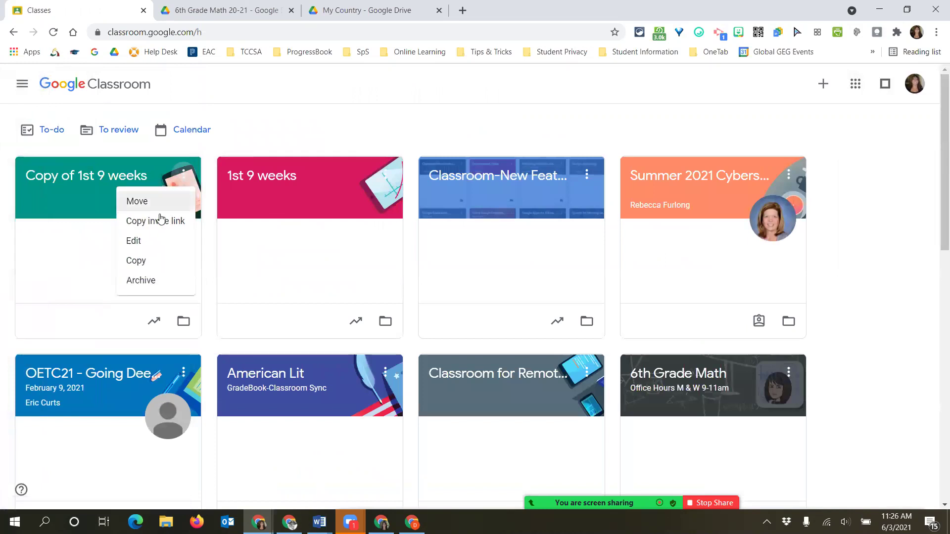
{"action": "left_click", "coordinate": [152, 282]}
{"action": "left_click", "coordinate": [564, 354]}
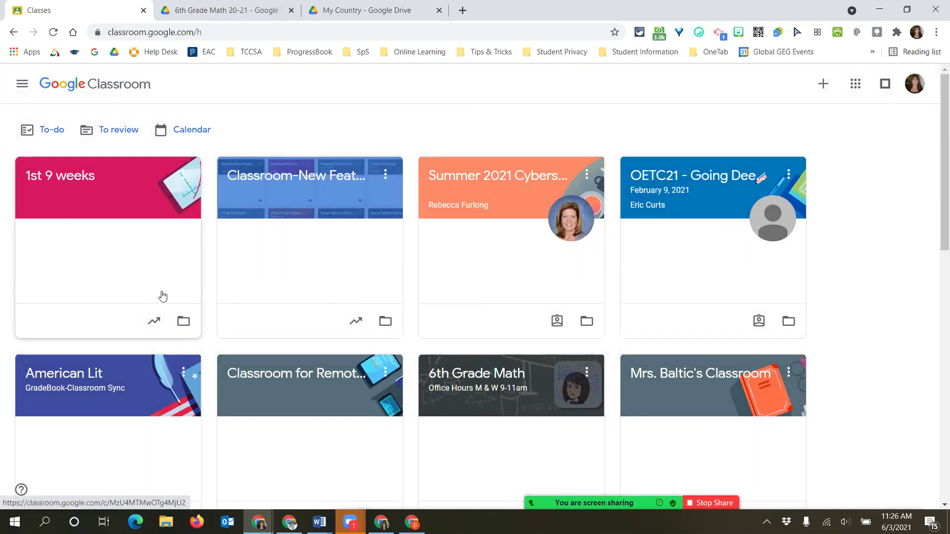
Step: Open the Drive folder of the 1st 9 weeks class, decline restoring it from the trash, and return to the classes overview
{"action": "left_click", "coordinate": [184, 322]}
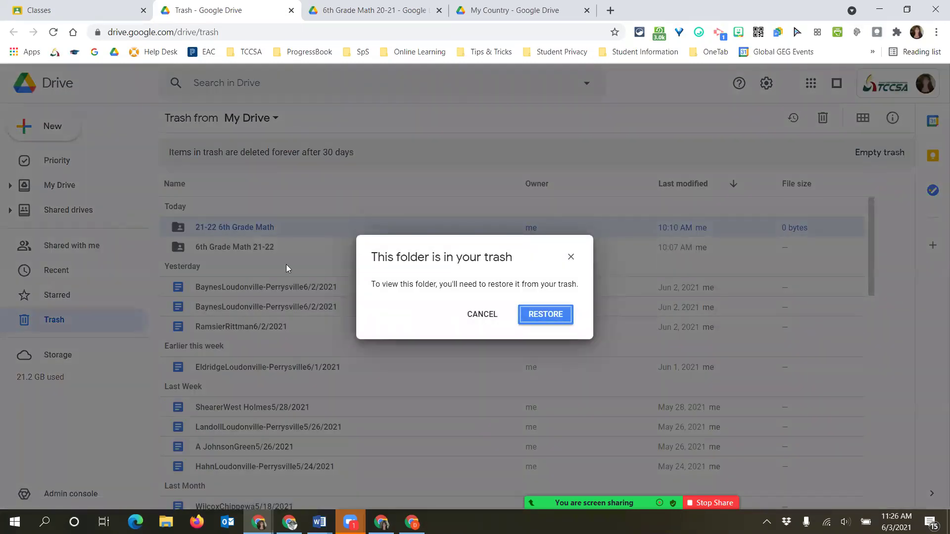
{"action": "left_click", "coordinate": [483, 318]}
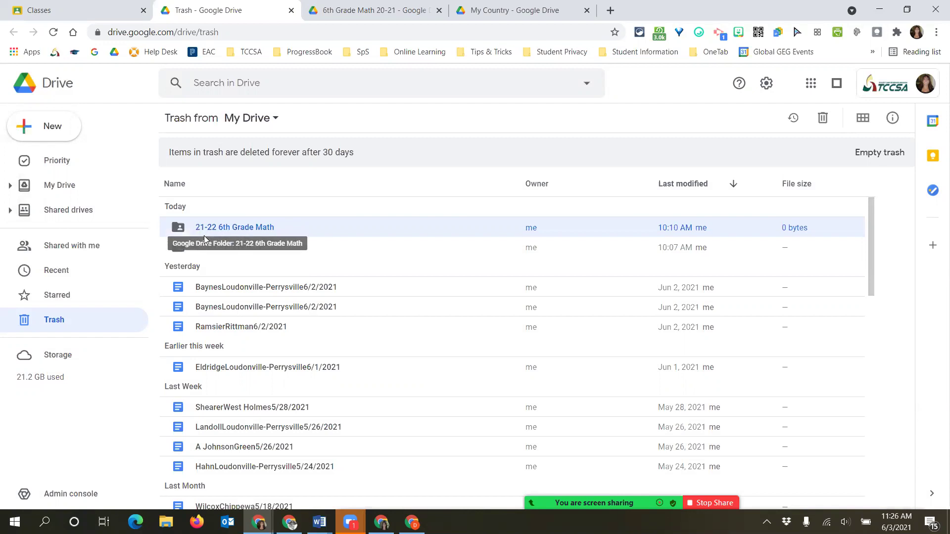
{"action": "left_click", "coordinate": [86, 9]}
Step: View the Drive folder of the class beside 6th Grade Math, and close both that folder's page and the Drive trash page
{"action": "scroll", "coordinate": [422, 281], "scroll_direction": "down", "scroll_amount": 1}
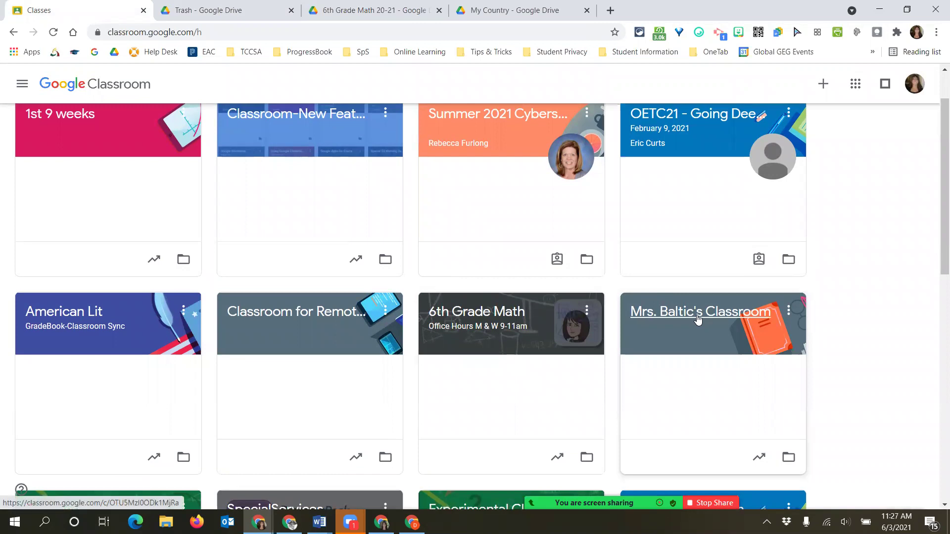
{"action": "left_click", "coordinate": [788, 457]}
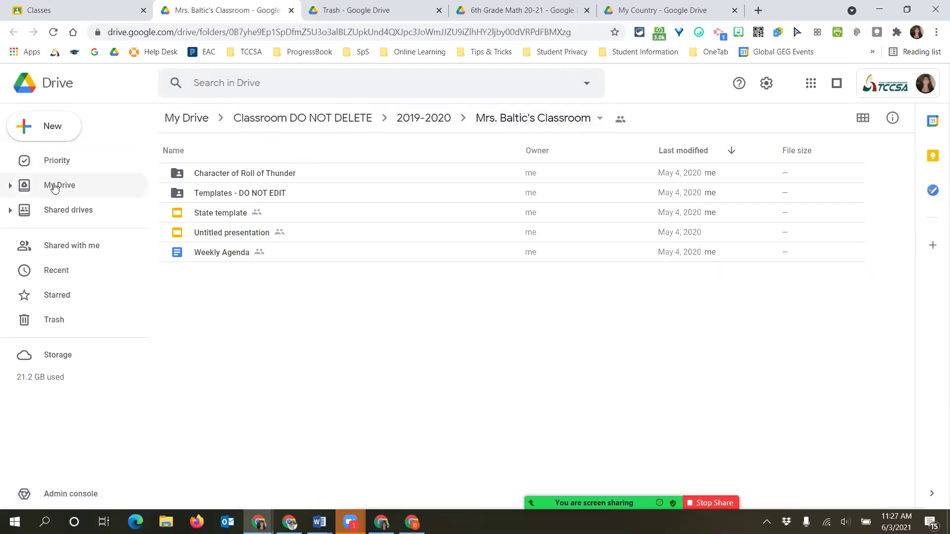
{"action": "left_click", "coordinate": [291, 11]}
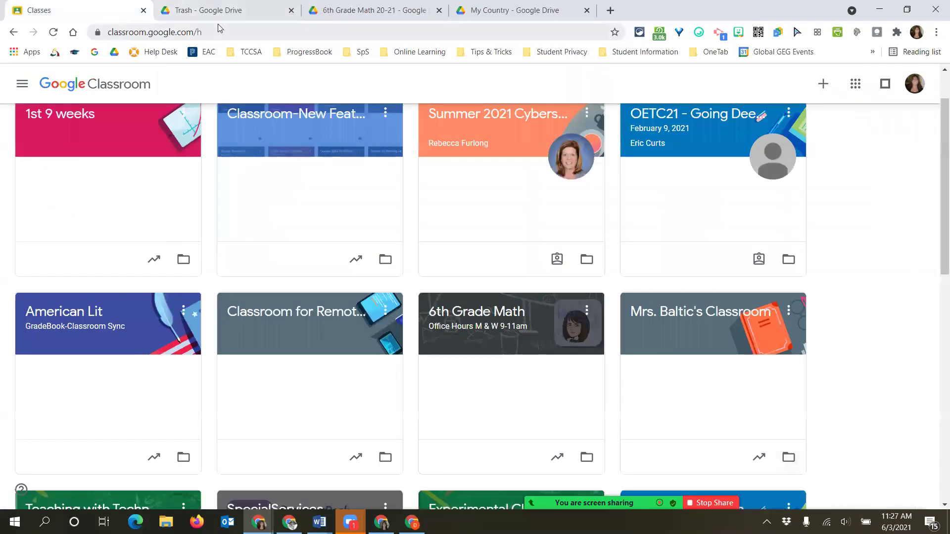
{"action": "left_click", "coordinate": [291, 11]}
Step: Rename the class beside 6th Grade Math to 1st Period followed by the teacher's surname
{"action": "left_click", "coordinate": [788, 310]}
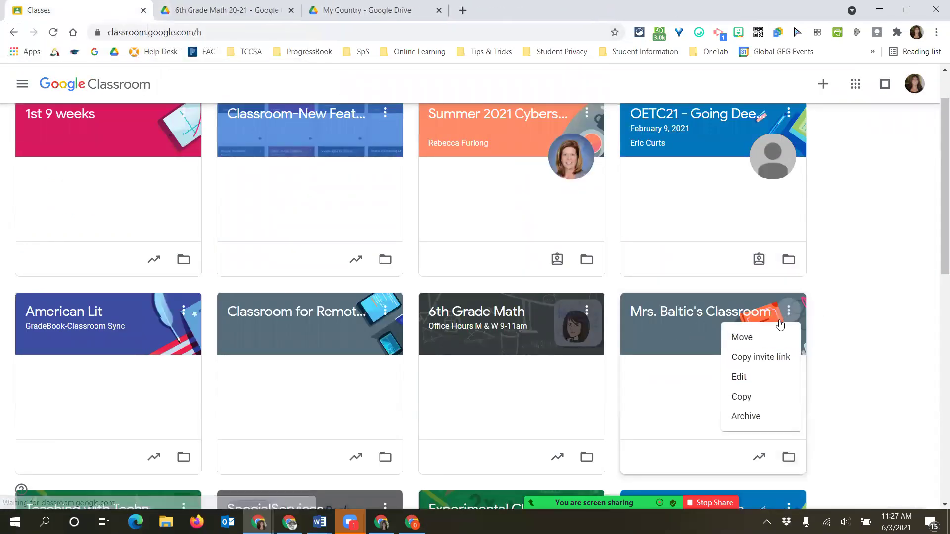
{"action": "left_click", "coordinate": [743, 358]}
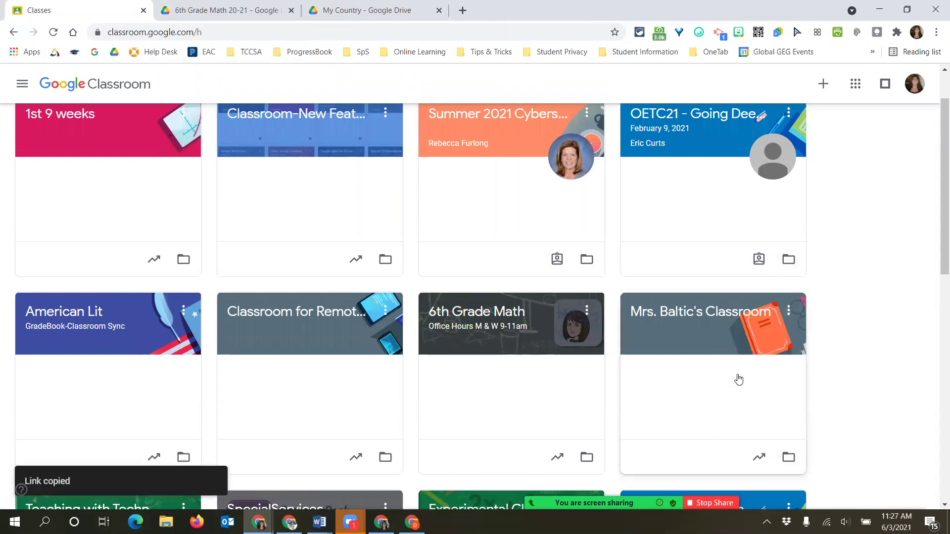
{"action": "left_click", "coordinate": [789, 310]}
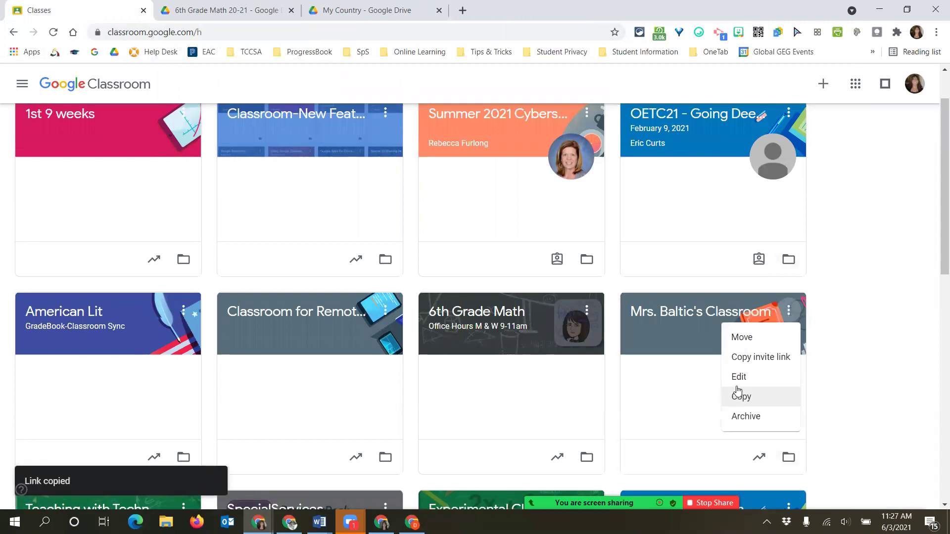
{"action": "left_click", "coordinate": [739, 377]}
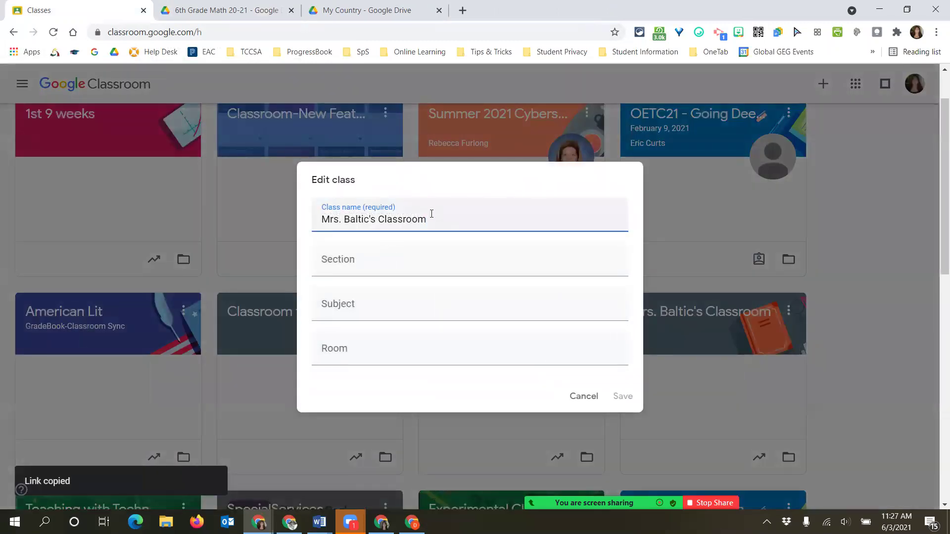
{"action": "left_click_drag", "start_coordinate": [426, 222], "coordinate": [283, 202]}
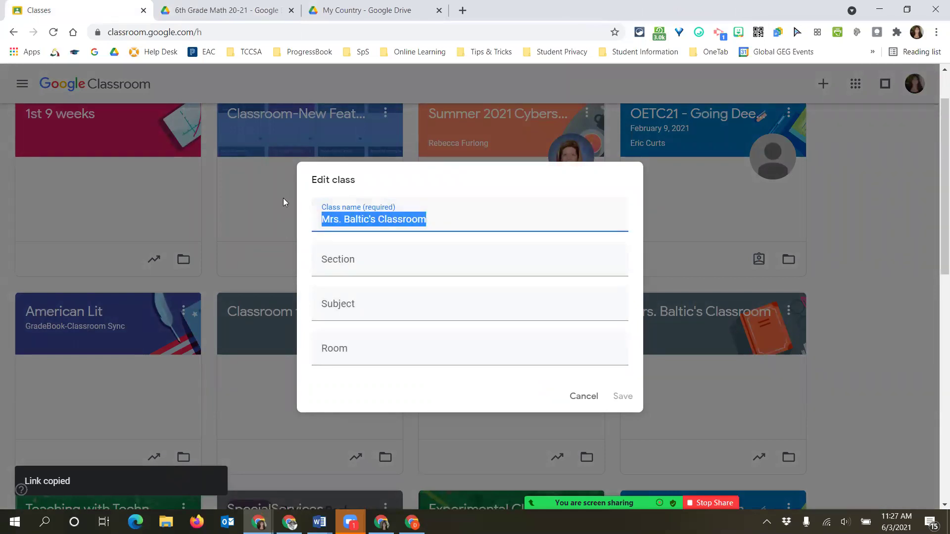
{"action": "type", "text": "1st"}
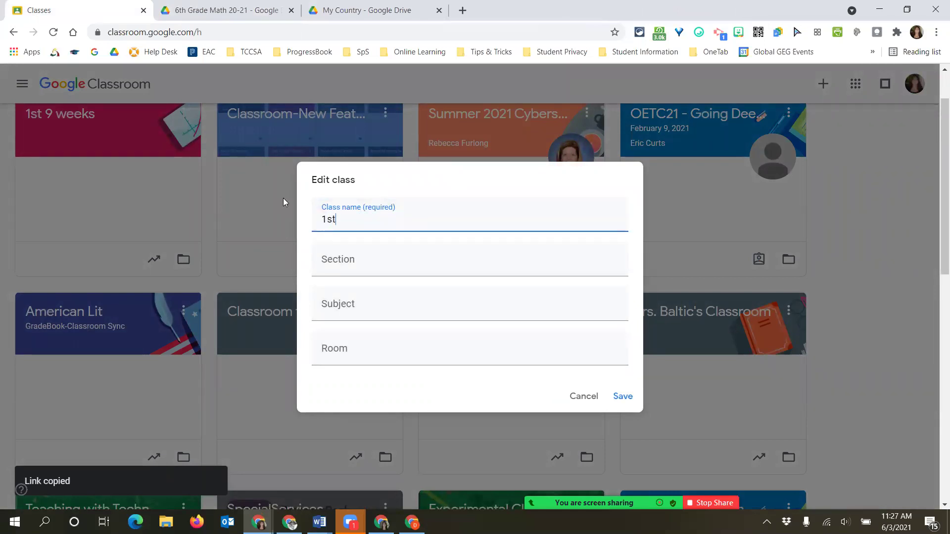
{"action": "type", "text": " Period Baltic"}
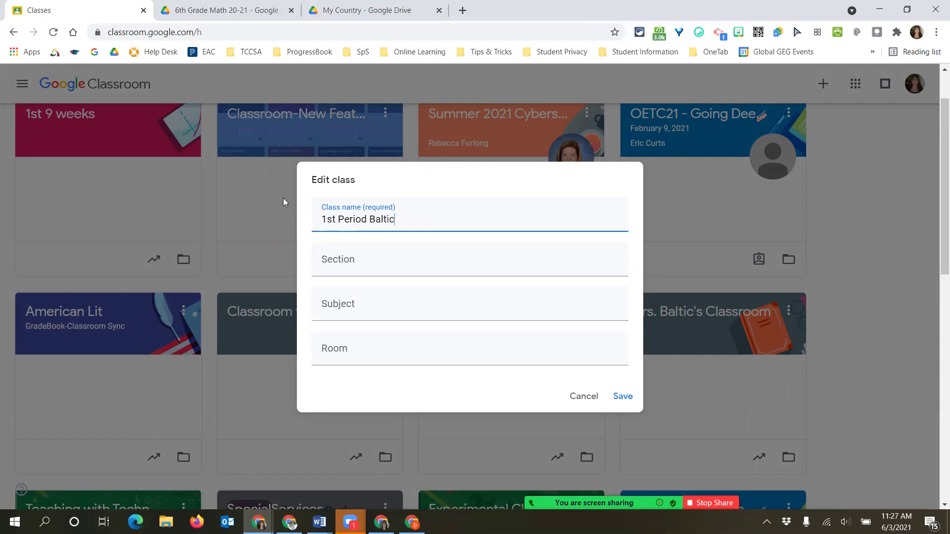
{"action": "left_click", "coordinate": [625, 402]}
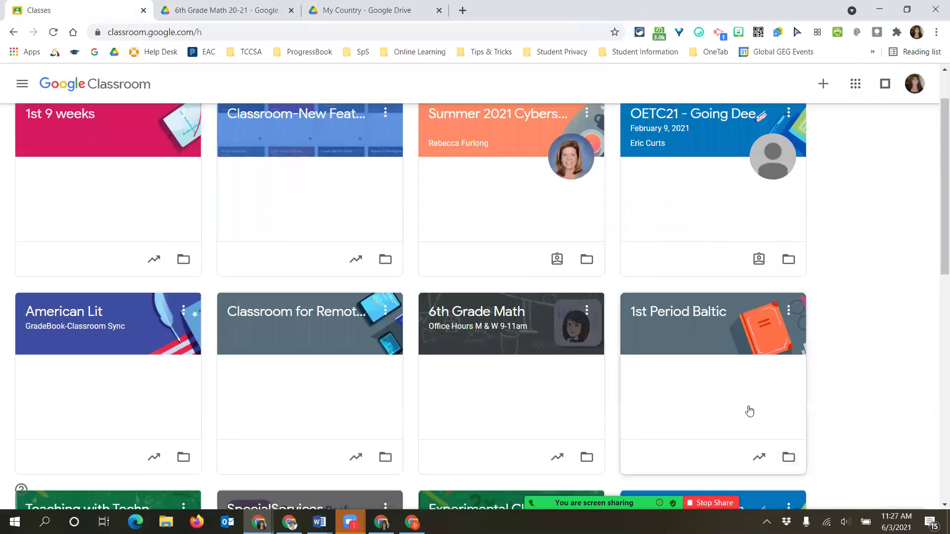
Step: View the renamed class's Drive folder, and open the Classroom DO NOT DELETE folder in My Drive
{"action": "scroll", "coordinate": [750, 411], "scroll_direction": "down", "scroll_amount": 3}
{"action": "left_click", "coordinate": [790, 272]}
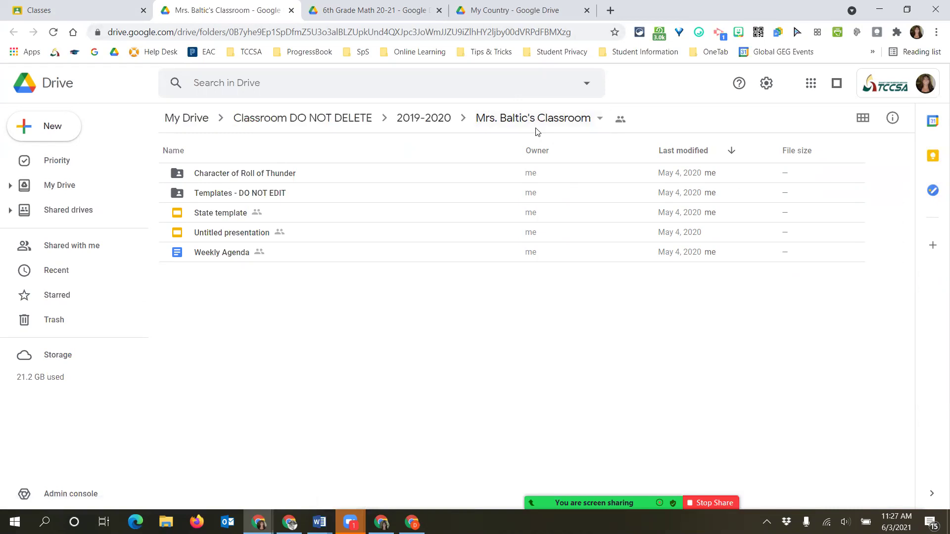
{"action": "left_click", "coordinate": [47, 187]}
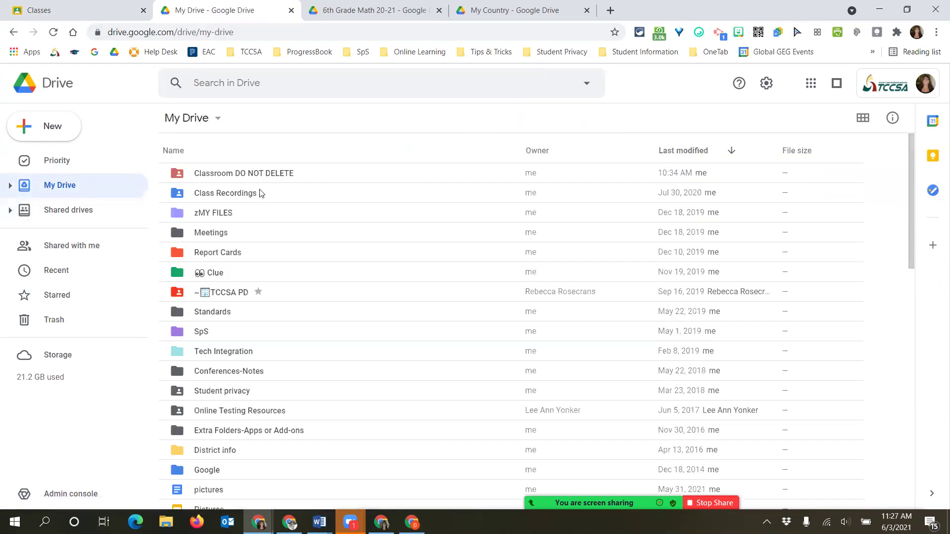
{"action": "double_click", "coordinate": [250, 174]}
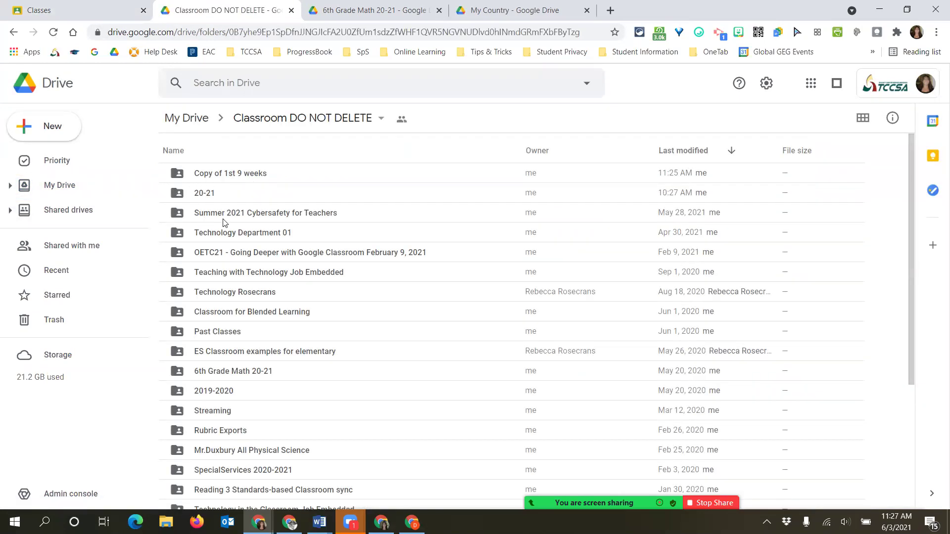
Step: Look through the class folders in Classroom DO NOT DELETE, including 2nd Period 19-20, and open Past Classes
{"action": "scroll", "coordinate": [223, 223], "scroll_direction": "down", "scroll_amount": 2}
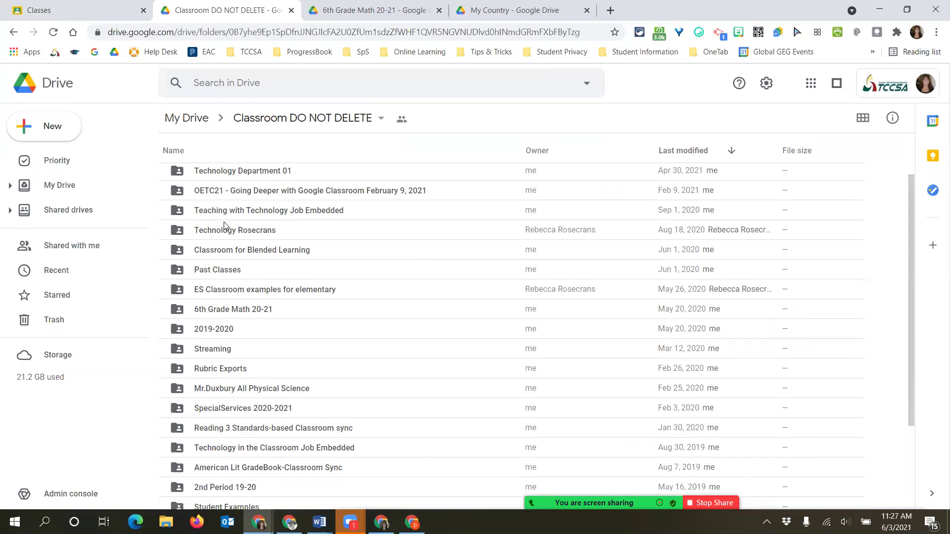
{"action": "scroll", "coordinate": [225, 224], "scroll_direction": "down", "scroll_amount": 2}
{"action": "scroll", "coordinate": [226, 227], "scroll_direction": "down", "scroll_amount": 2}
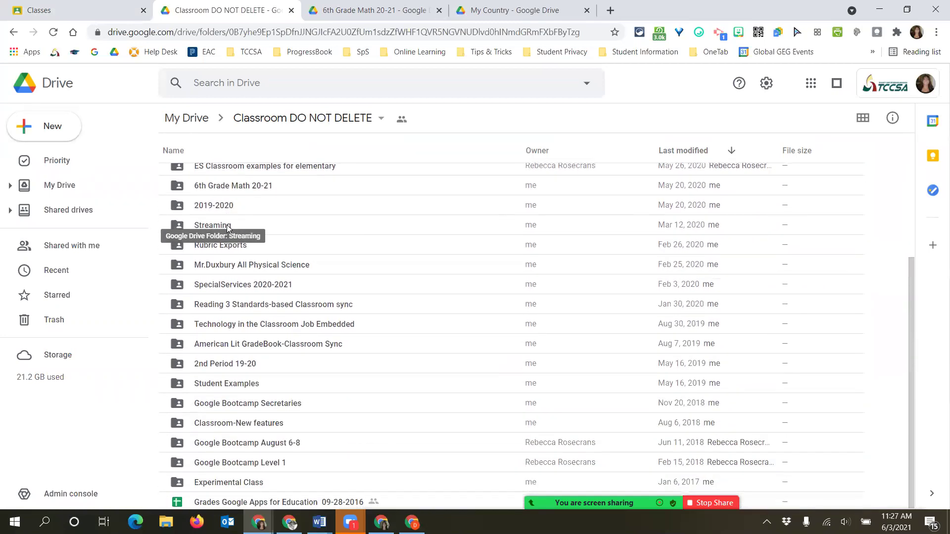
{"action": "scroll", "coordinate": [265, 400], "scroll_direction": "up", "scroll_amount": 4}
{"action": "scroll", "coordinate": [266, 402], "scroll_direction": "up", "scroll_amount": 2}
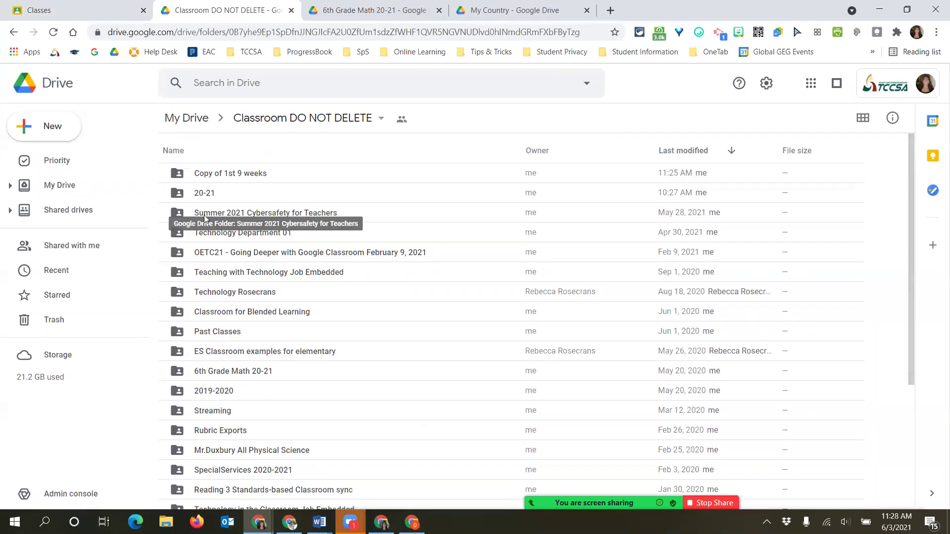
{"action": "scroll", "coordinate": [233, 369], "scroll_direction": "down", "scroll_amount": 4}
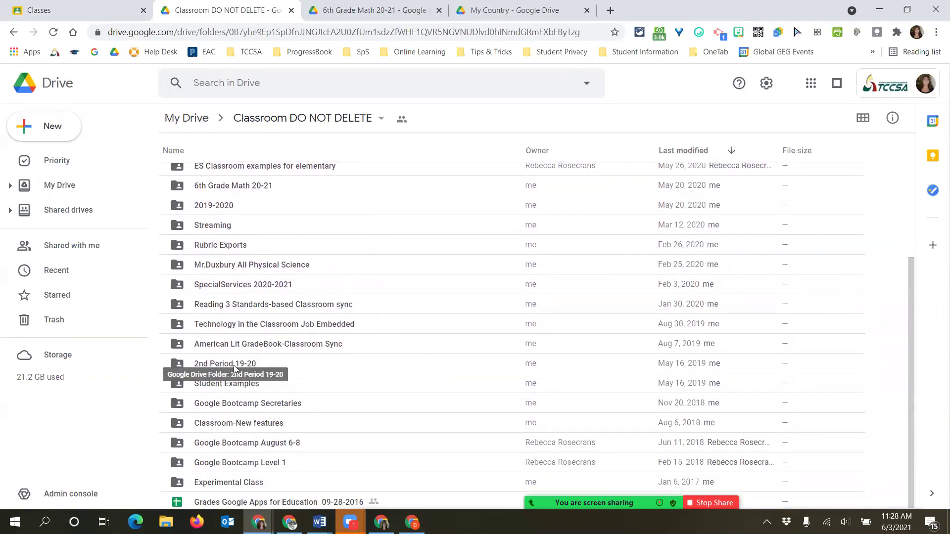
{"action": "double_click", "coordinate": [233, 365]}
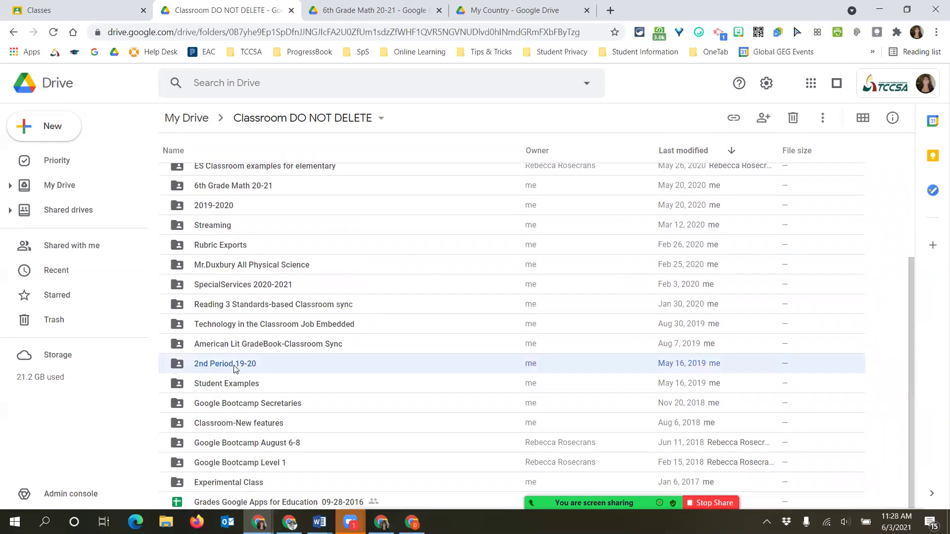
{"action": "left_click", "coordinate": [283, 118]}
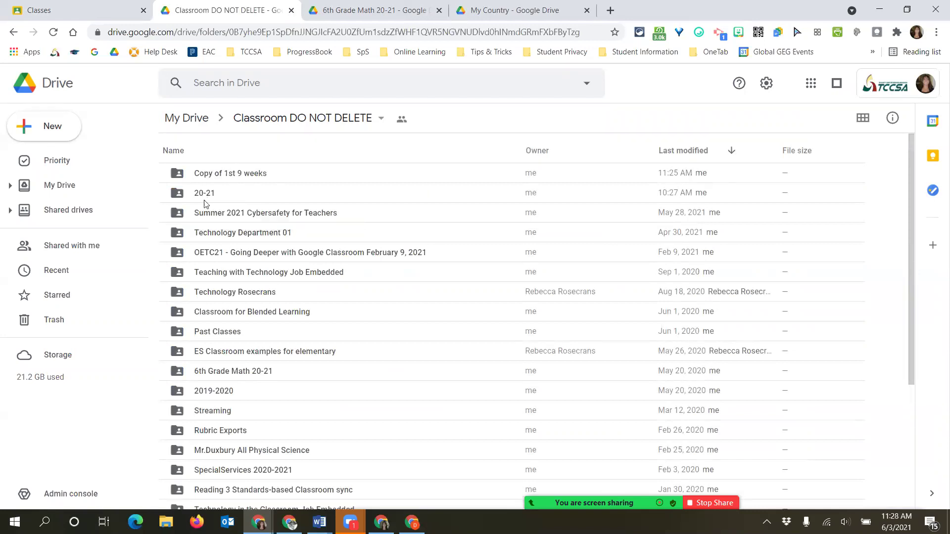
{"action": "double_click", "coordinate": [224, 331]}
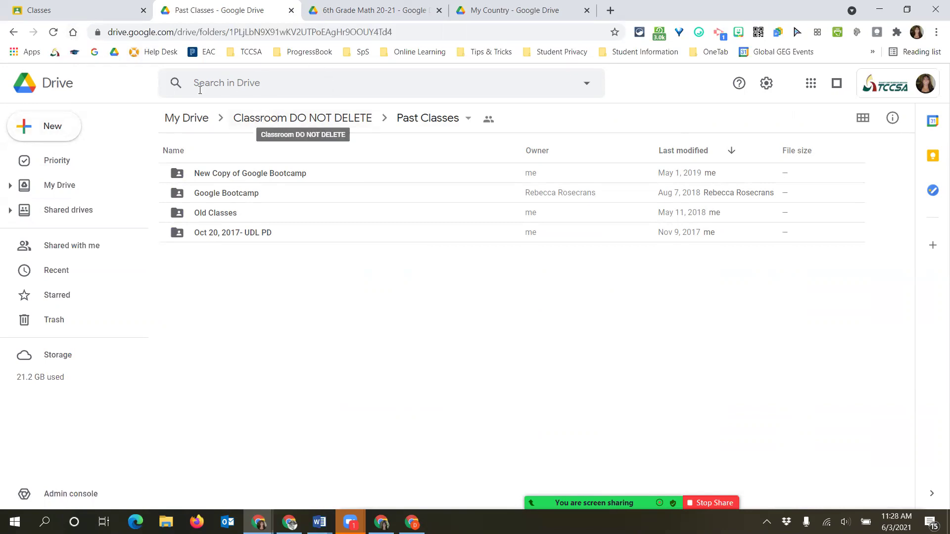
Step: Reopen the 1st Period class's Drive folder from the classes overview, and view that folder's options inside the parent folder 2019-2020
{"action": "left_click", "coordinate": [42, 13]}
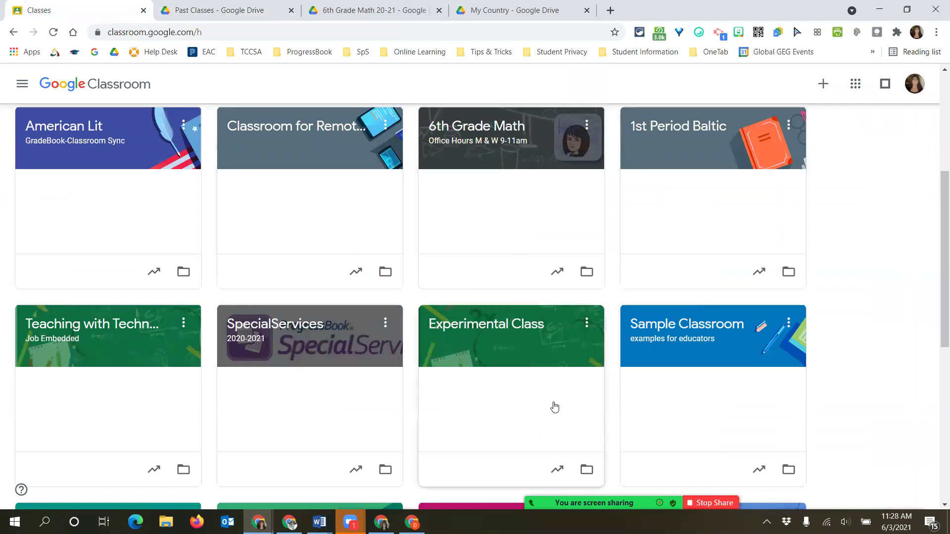
{"action": "scroll", "coordinate": [555, 407], "scroll_direction": "up", "scroll_amount": 5}
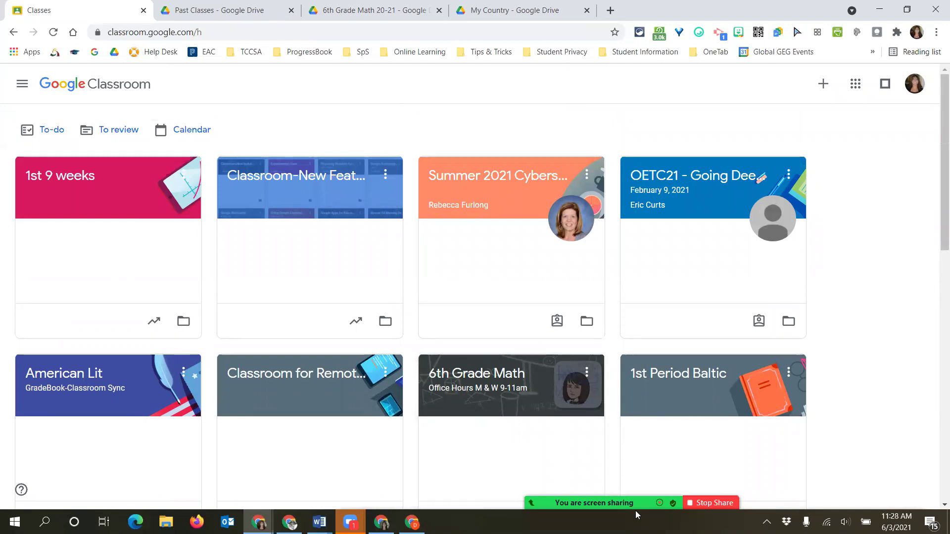
{"action": "scroll", "coordinate": [690, 420], "scroll_direction": "down", "scroll_amount": 2}
{"action": "left_click", "coordinate": [789, 397]}
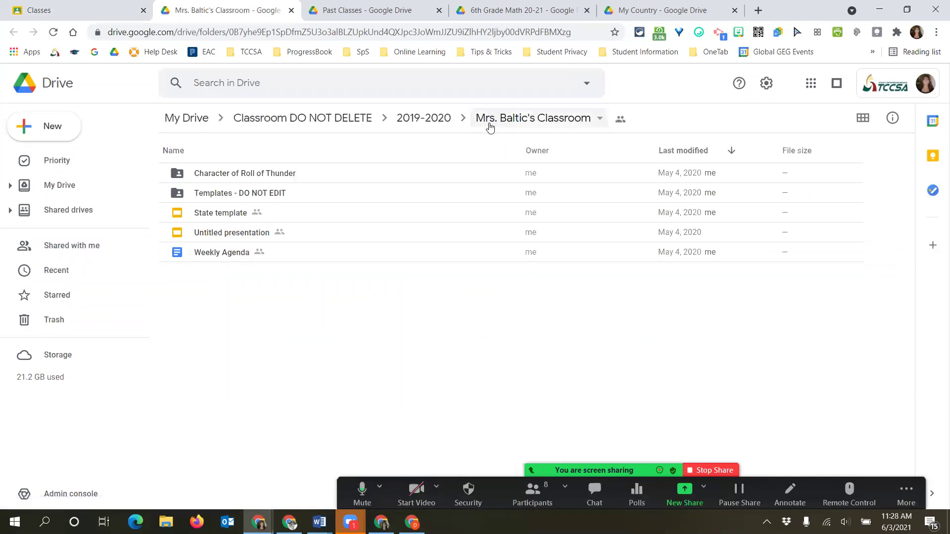
{"action": "left_click", "coordinate": [424, 119]}
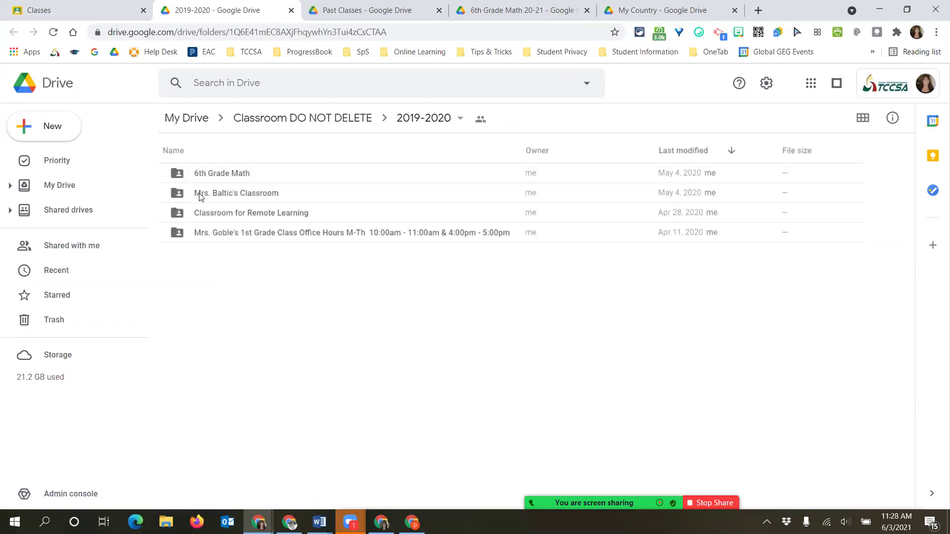
{"action": "right_click", "coordinate": [238, 194]}
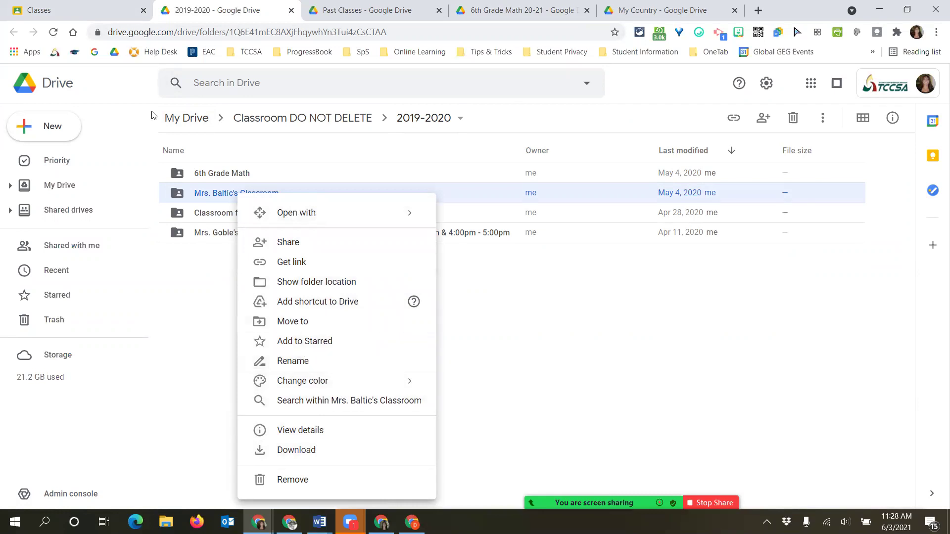
Step: Return to the classes overview and view the options available for the 1st 9 weeks class
{"action": "left_click", "coordinate": [70, 18]}
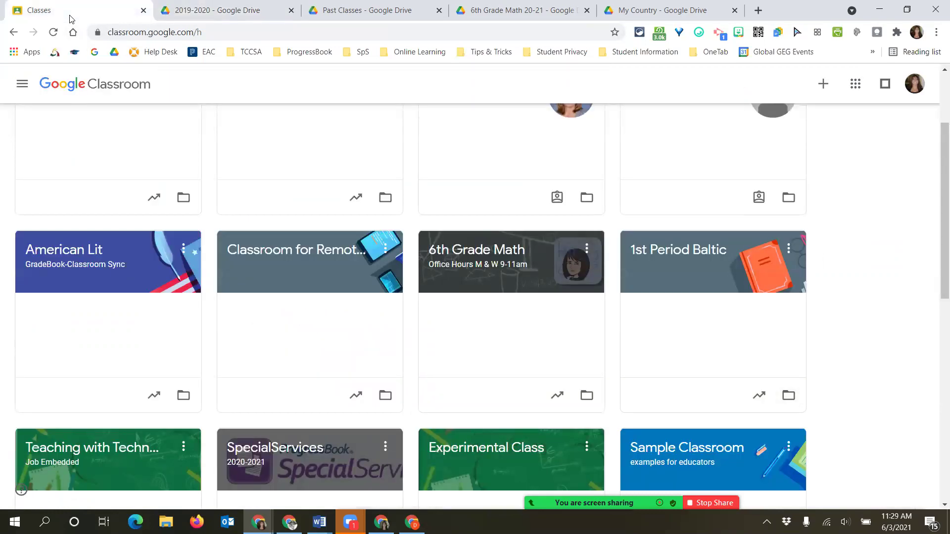
{"action": "scroll", "coordinate": [293, 250], "scroll_direction": "up", "scroll_amount": 3}
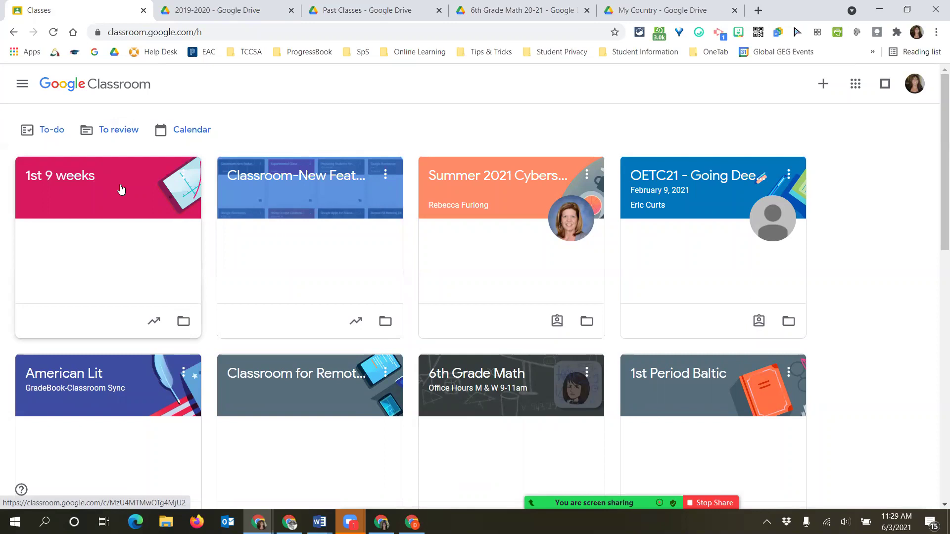
{"action": "mouse_move", "coordinate": [119, 192]}
{"action": "left_mouse_down"}
{"action": "mouse_move", "coordinate": [305, 167]}
{"action": "mouse_move", "coordinate": [307, 195]}
{"action": "mouse_move", "coordinate": [324, 198]}
{"action": "mouse_move", "coordinate": [426, 163]}
{"action": "mouse_move", "coordinate": [485, 208]}
{"action": "mouse_move", "coordinate": [495, 204]}
{"action": "mouse_move", "coordinate": [321, 172]}
{"action": "mouse_move", "coordinate": [270, 206]}
{"action": "mouse_move", "coordinate": [95, 191]}
{"action": "mouse_move", "coordinate": [112, 203]}
{"action": "left_mouse_up"}
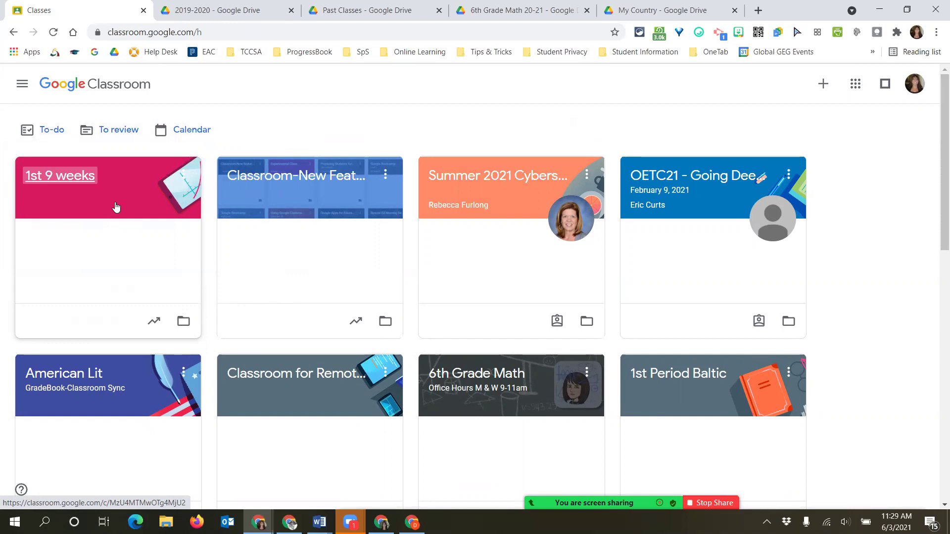
{"action": "left_click", "coordinate": [188, 174]}
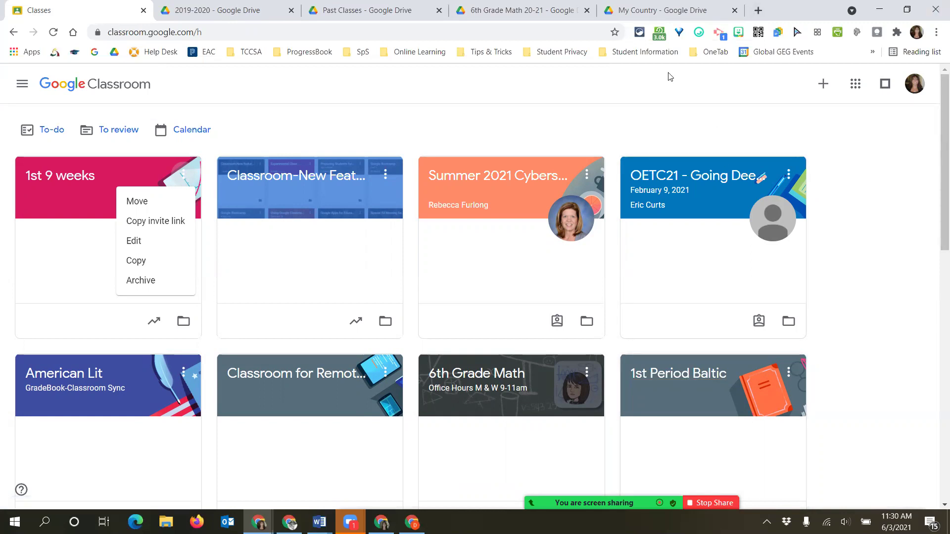
Step: Search the web in a new tab for "limit topics google classroom", and go back to the classes overview
{"action": "left_click", "coordinate": [759, 11]}
{"action": "type", "text": "topi"}
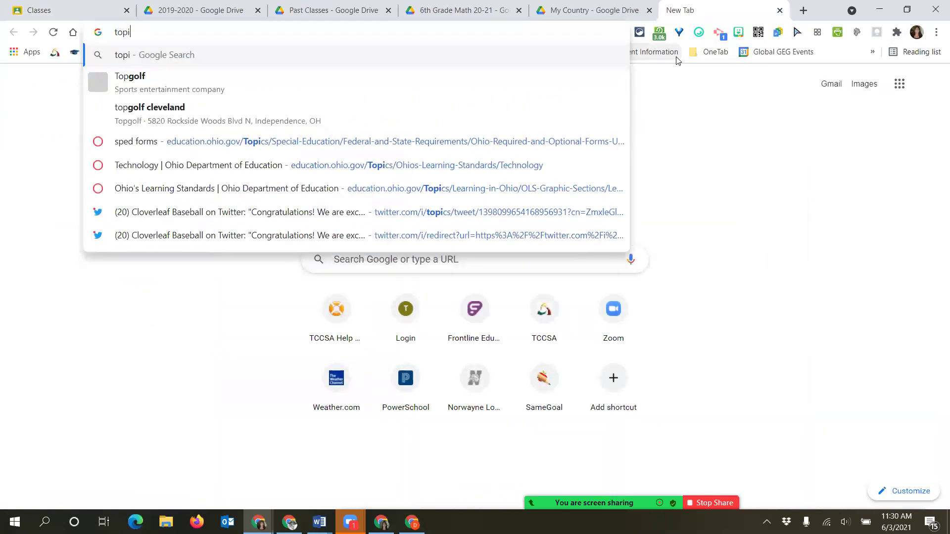
{"action": "type", "text": "c"}
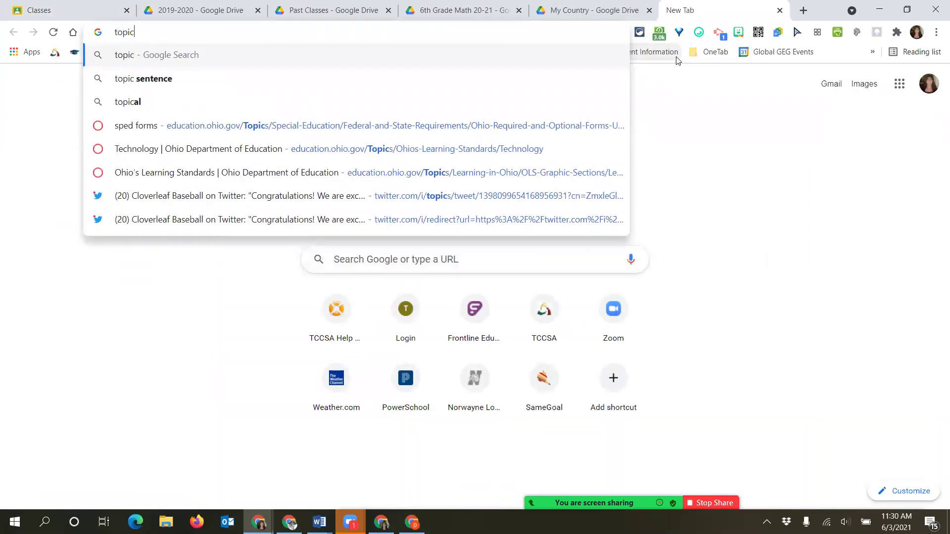
{"action": "key", "text": "BackSpace"}
{"action": "key", "text": "BackSpace"}
{"action": "key", "text": "BackSpace"}
{"action": "key", "text": "BackSpace"}
{"action": "key", "text": "BackSpace"}
{"action": "type", "text": "lim"}
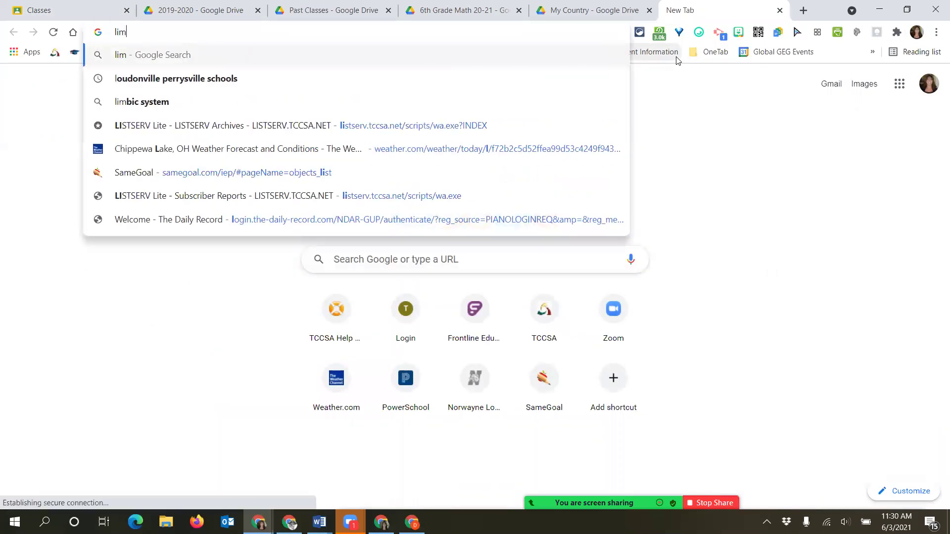
{"action": "type", "text": "it topics coo"}
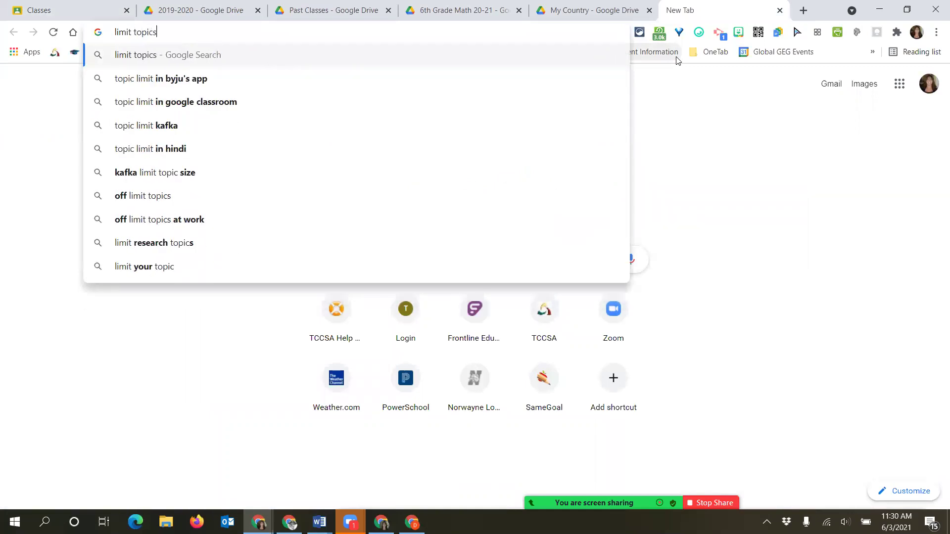
{"action": "key", "text": "BackSpace"}
{"action": "key", "text": "BackSpace"}
{"action": "key", "text": "BackSpace"}
{"action": "type", "text": "goo"}
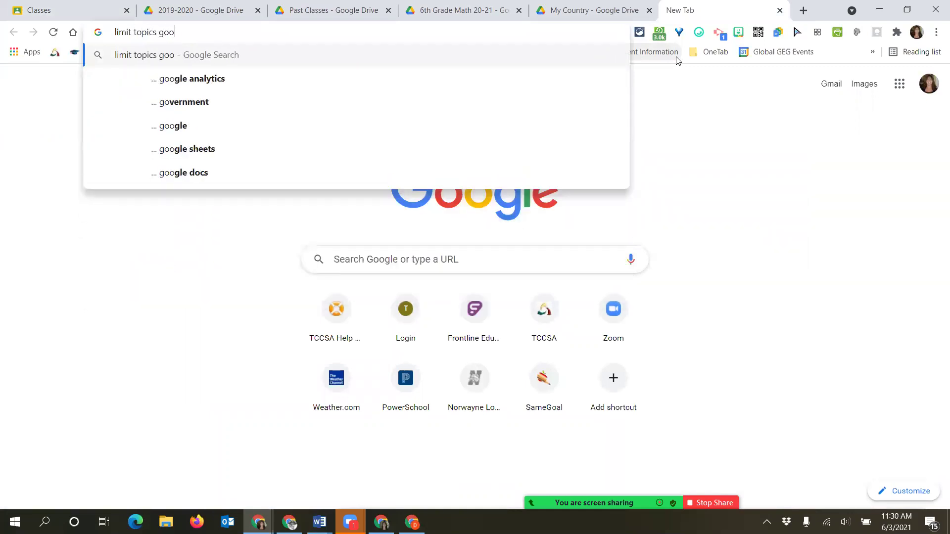
{"action": "type", "text": "gle classroom"}
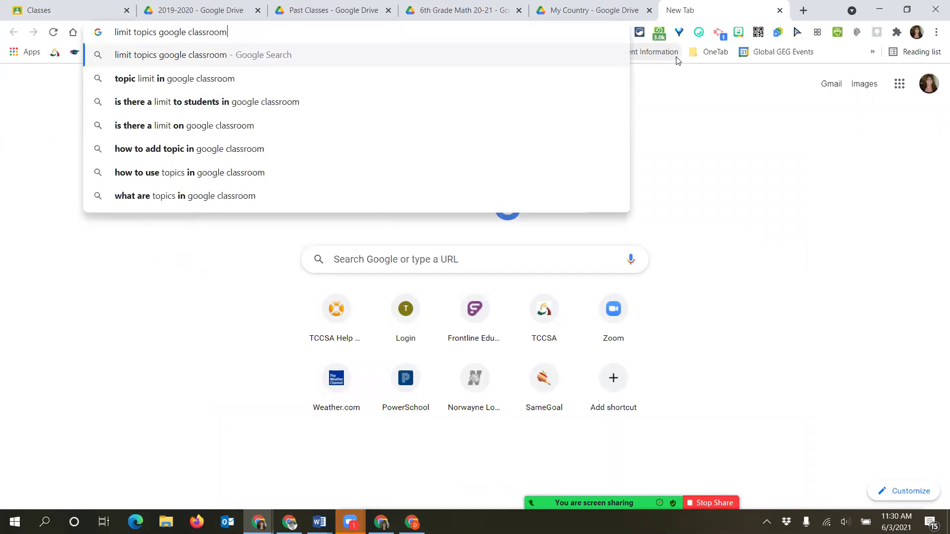
{"action": "key", "text": "Return"}
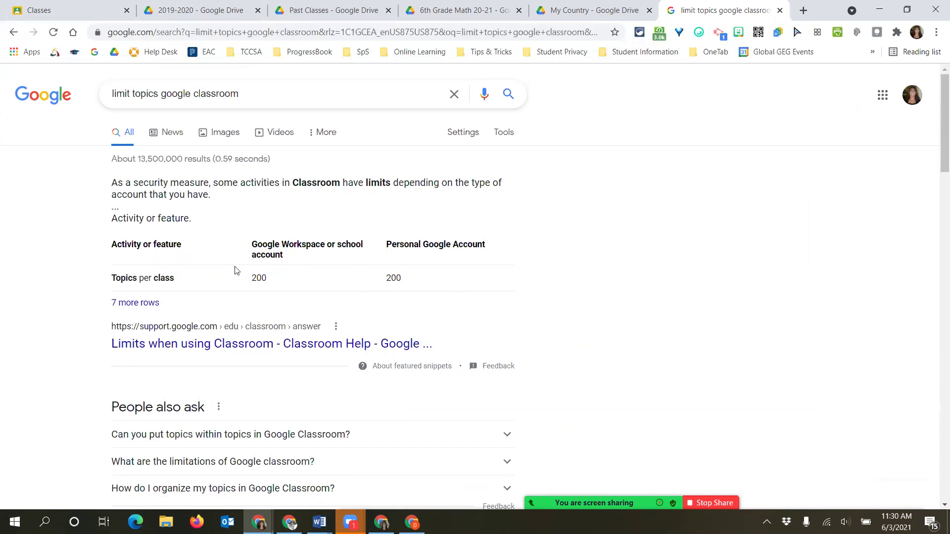
{"action": "left_click", "coordinate": [99, 6]}
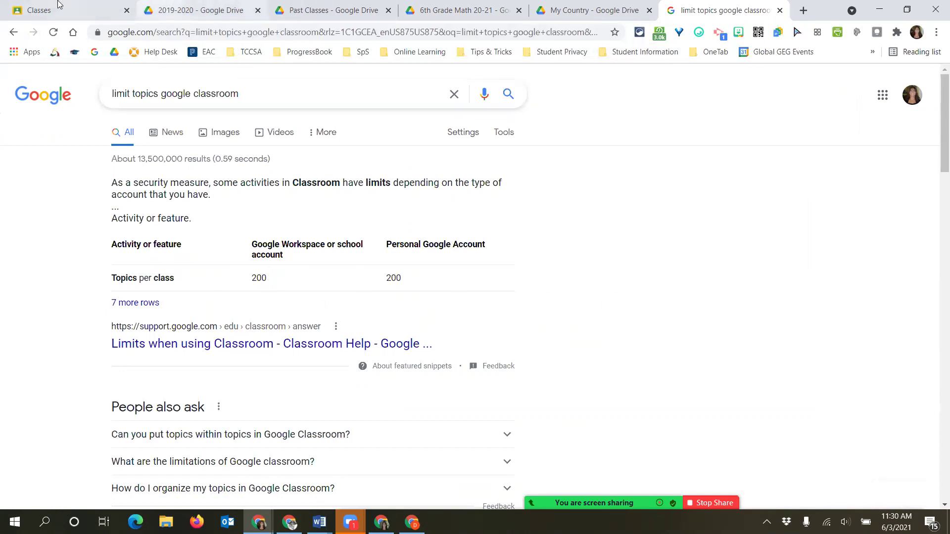